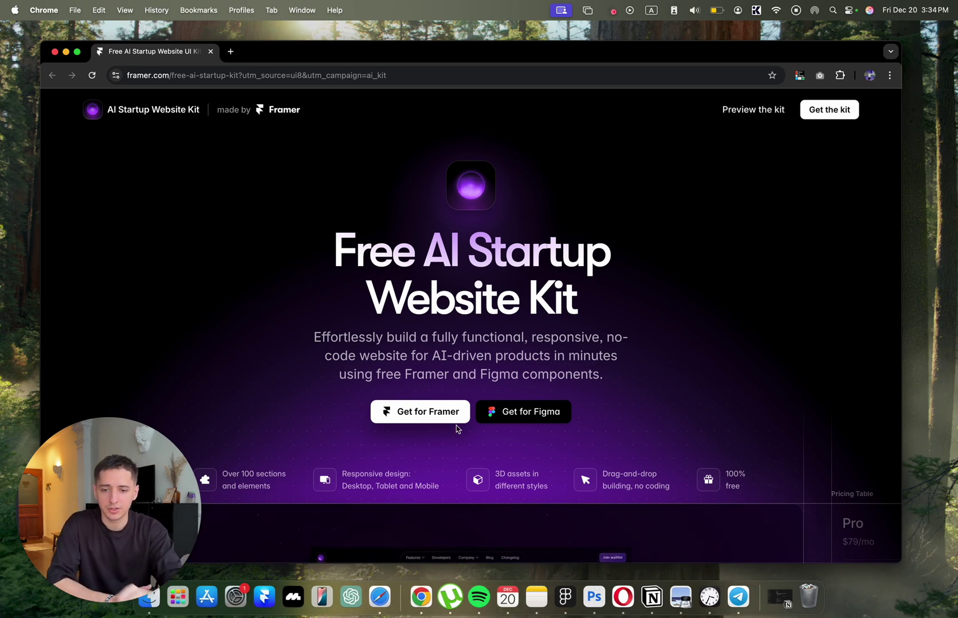
- Copy the AI Startup Kit into Framer and list its pages (Home, /example-2, /3d-assets, /hero, /navigation)
left_click(427, 420)
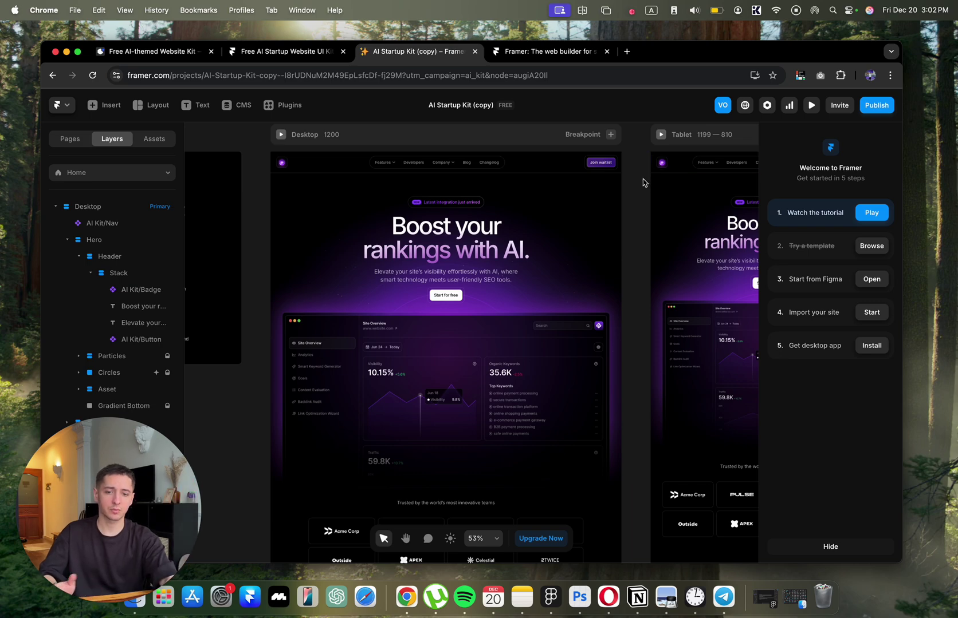
scroll(615, 195, "up", 2)
left_click(645, 243)
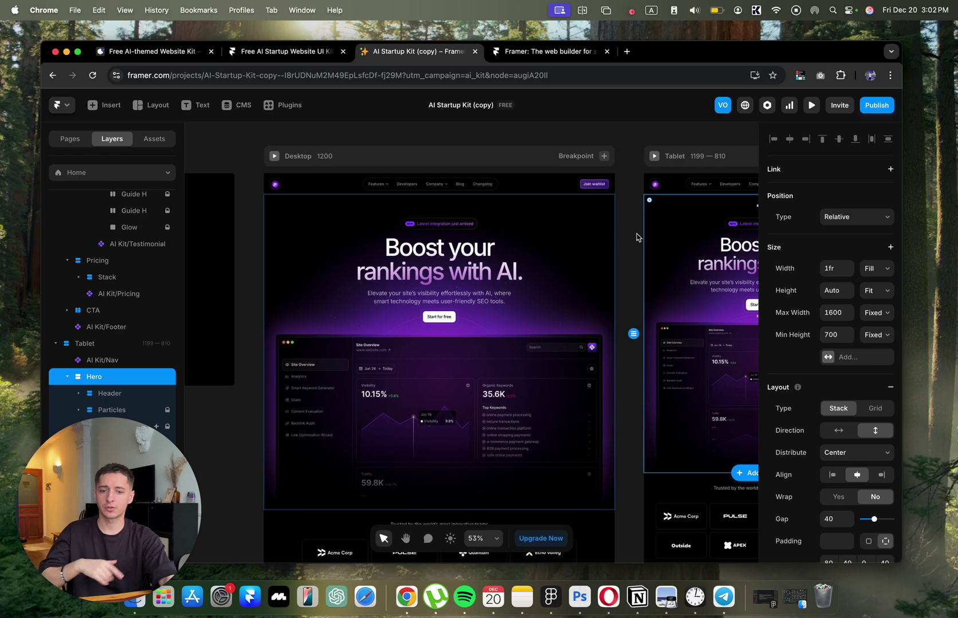
left_click(631, 232)
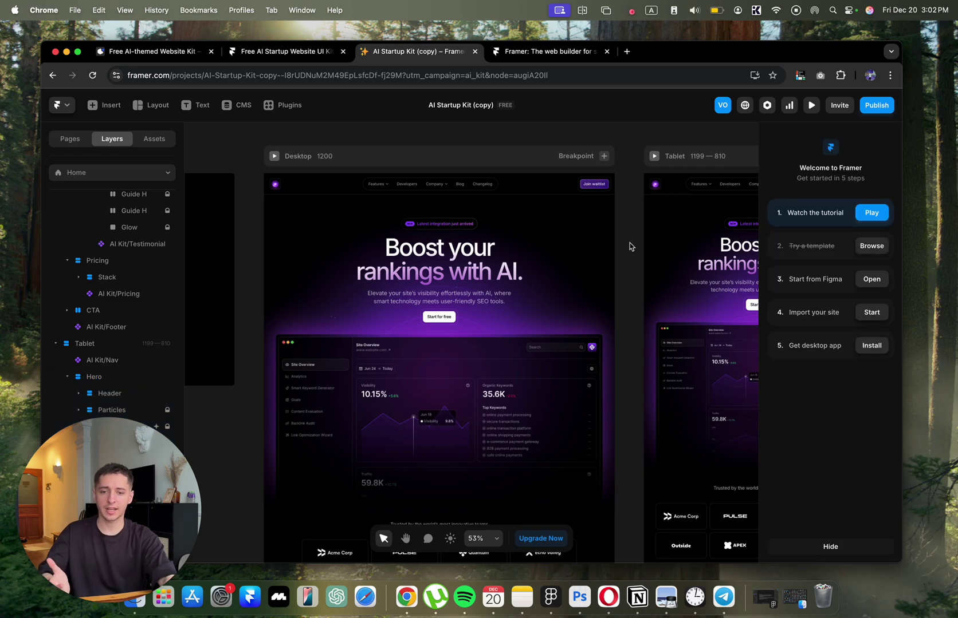
left_click(115, 172)
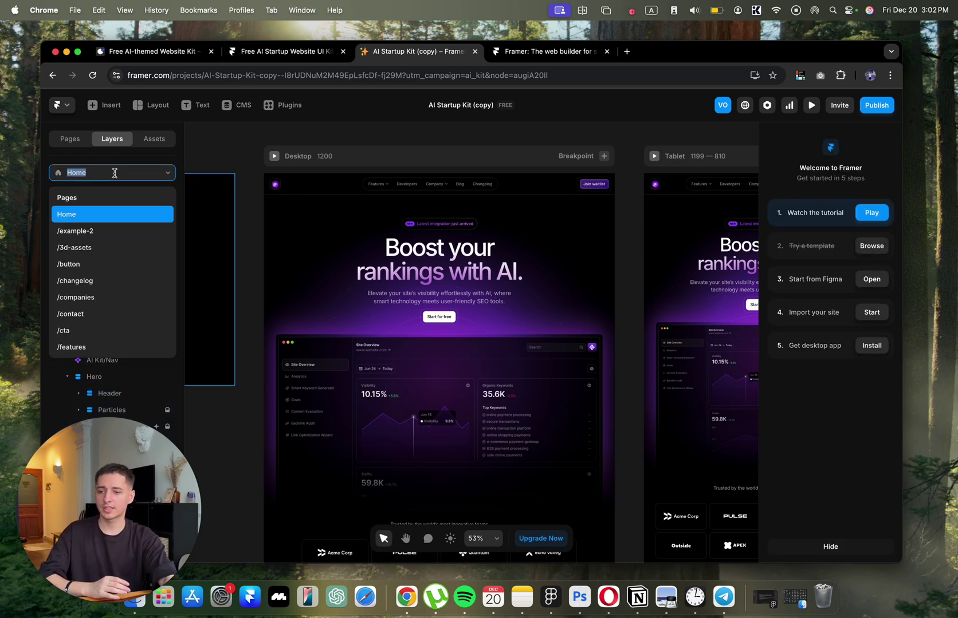
left_click(70, 139)
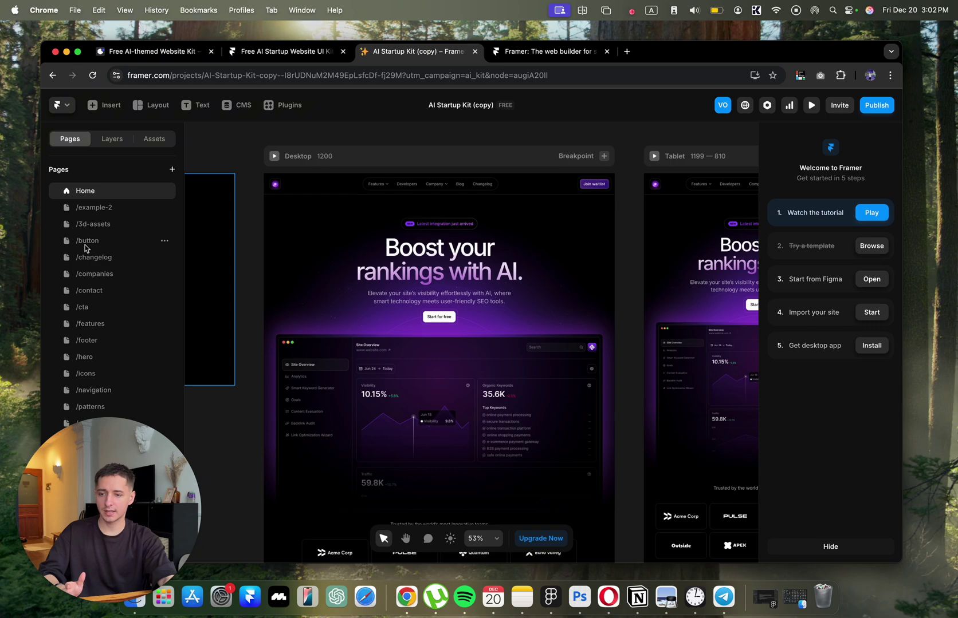
- Preview the Home page and scroll past the logo grid to the Harness the power of AI cards
key("super+p")
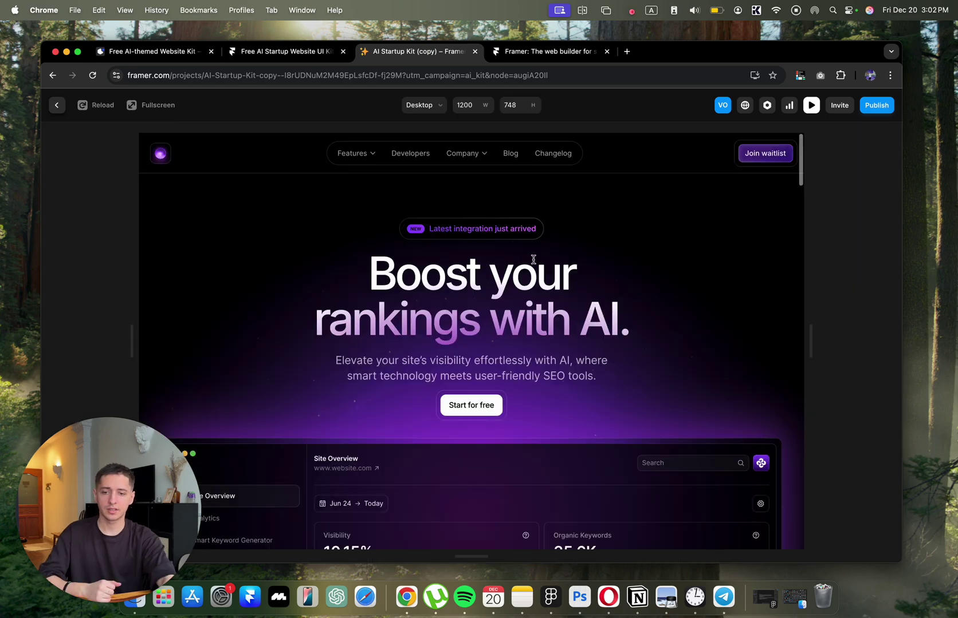
scroll(488, 284, "down", 2)
scroll(487, 283, "up", 2)
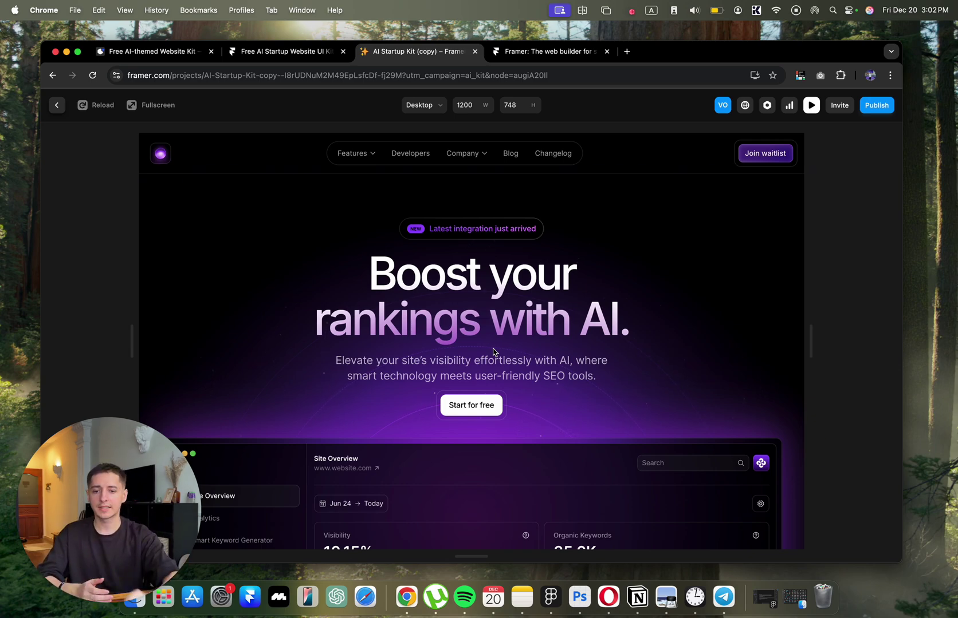
scroll(492, 351, "down", 4)
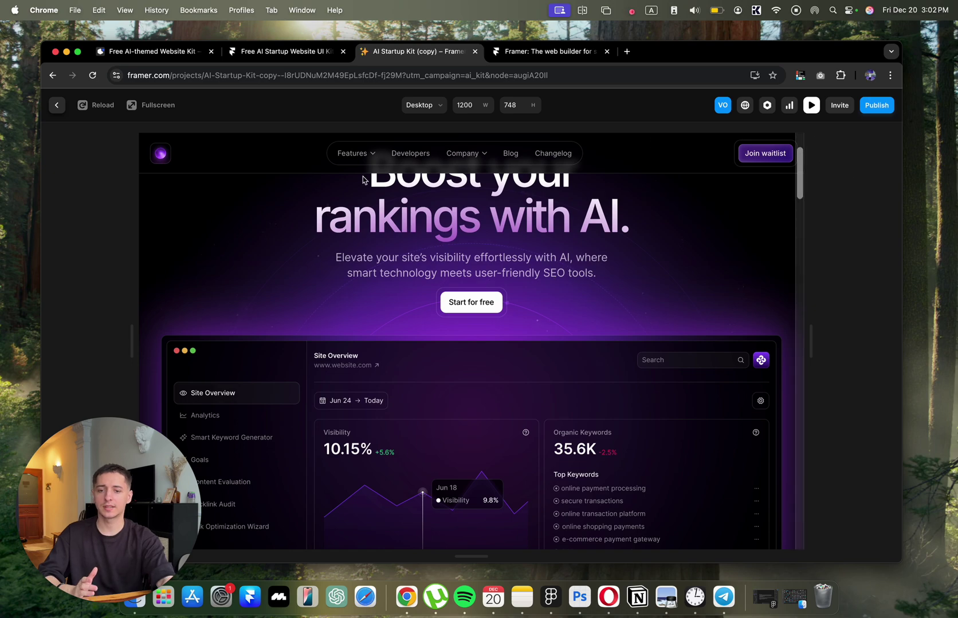
scroll(656, 325, "down", 4)
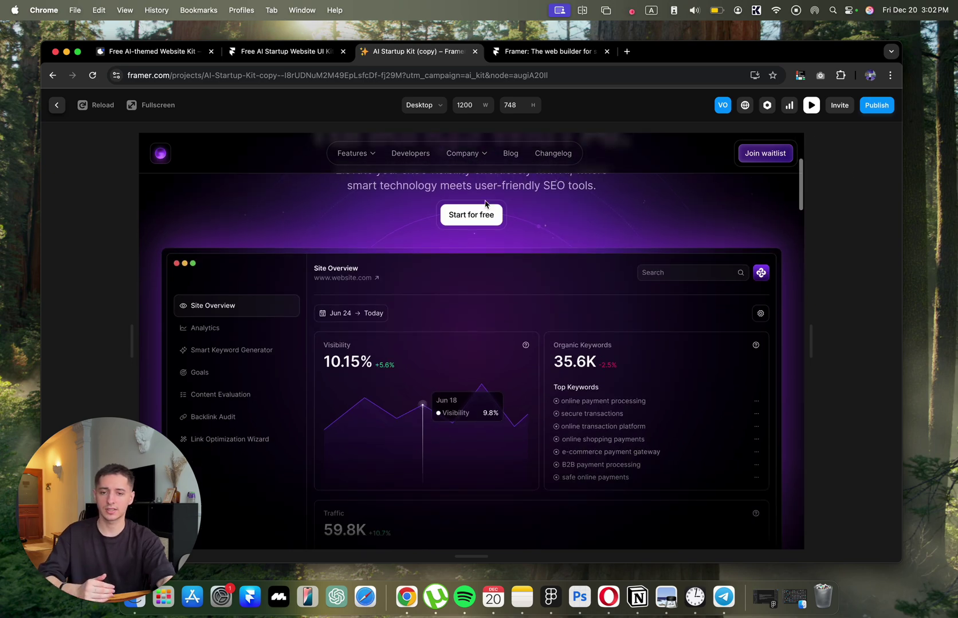
scroll(667, 364, "down", 1)
scroll(667, 365, "down", 3)
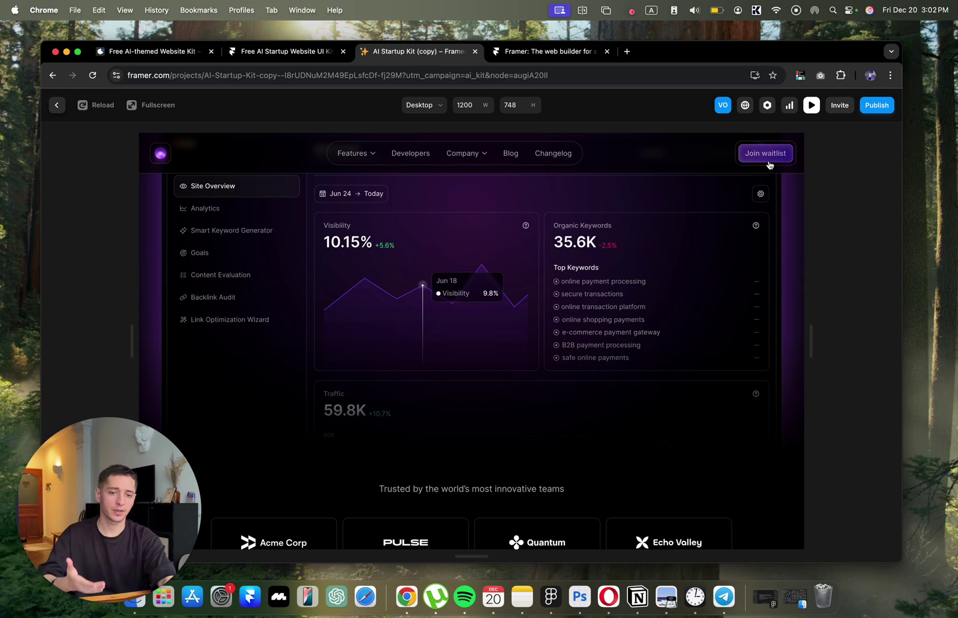
scroll(634, 336, "down", 2)
scroll(634, 336, "up", 13)
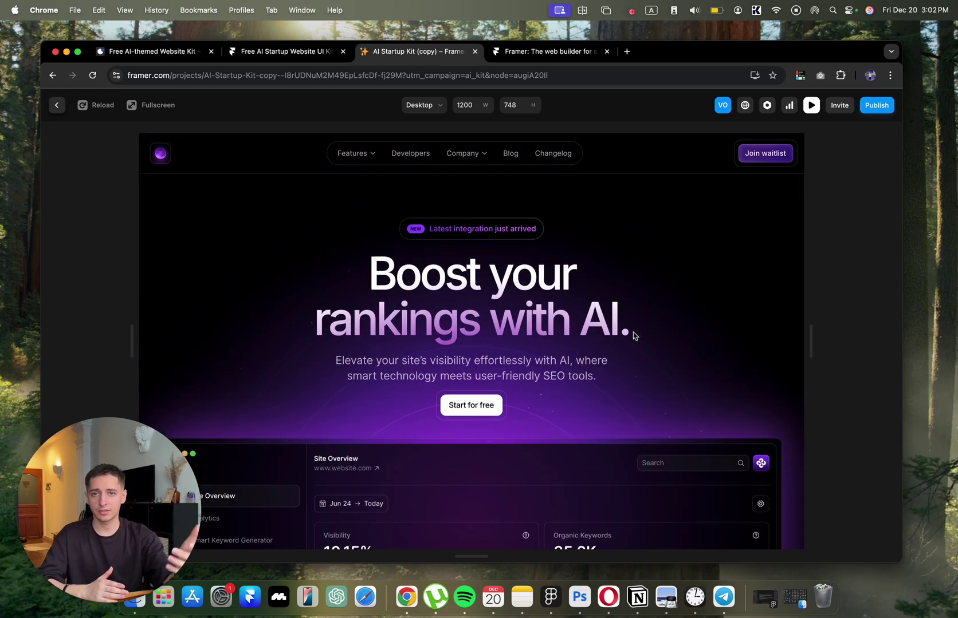
scroll(670, 373, "down", 15)
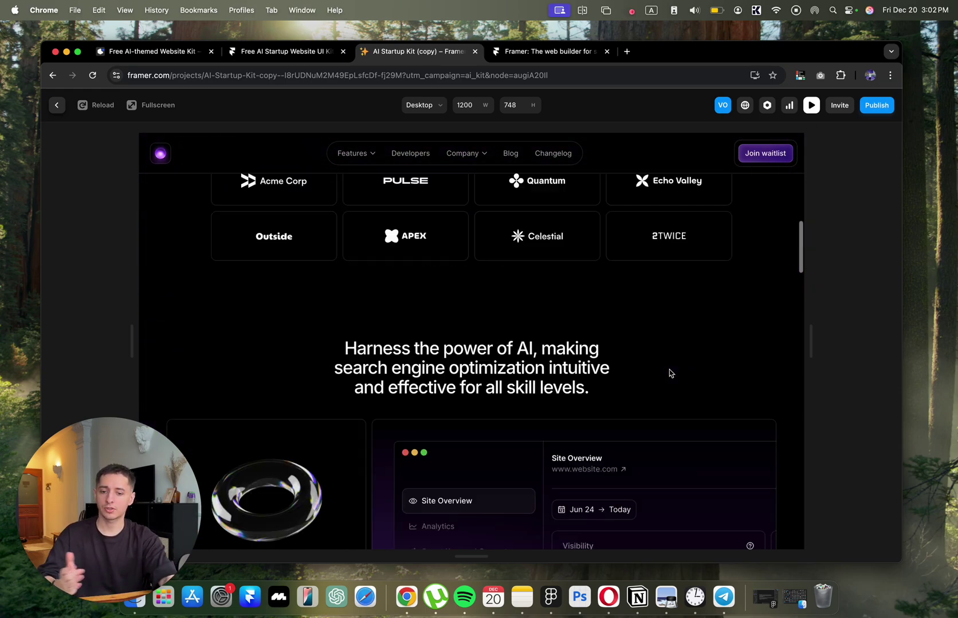
scroll(586, 236, "up", 1)
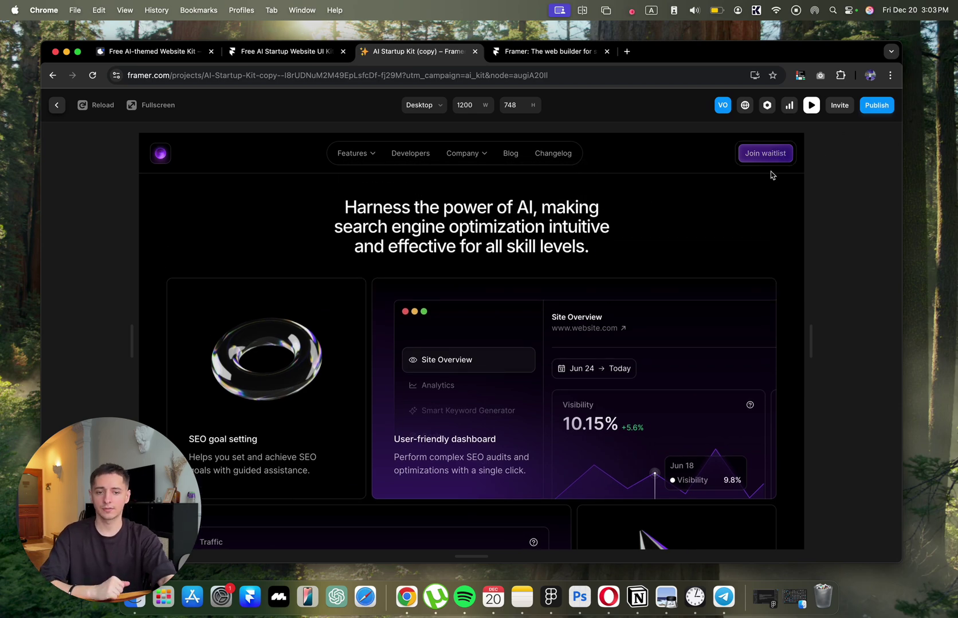
scroll(577, 370, "up", 8)
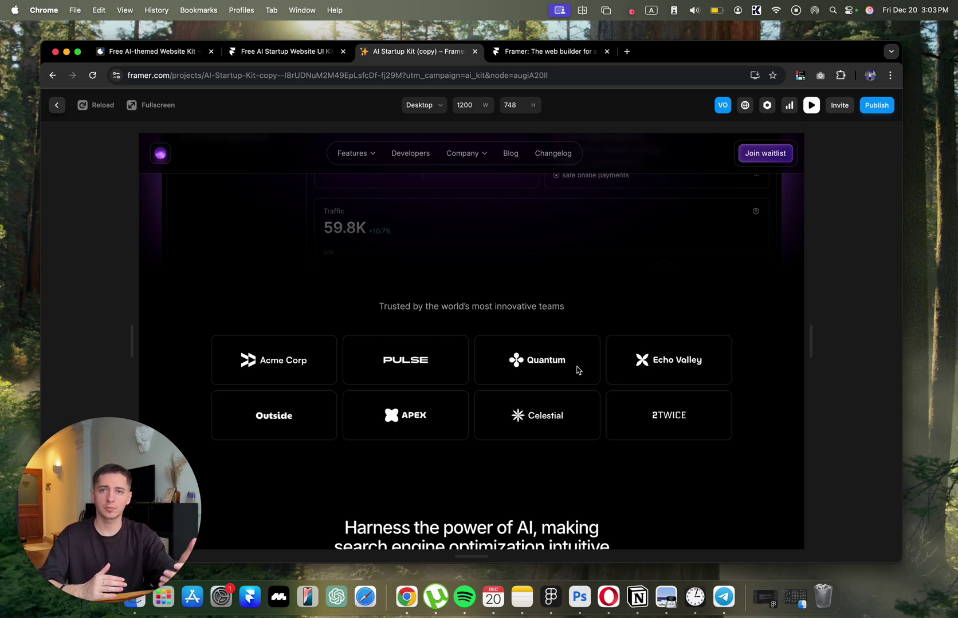
scroll(576, 370, "down", 10)
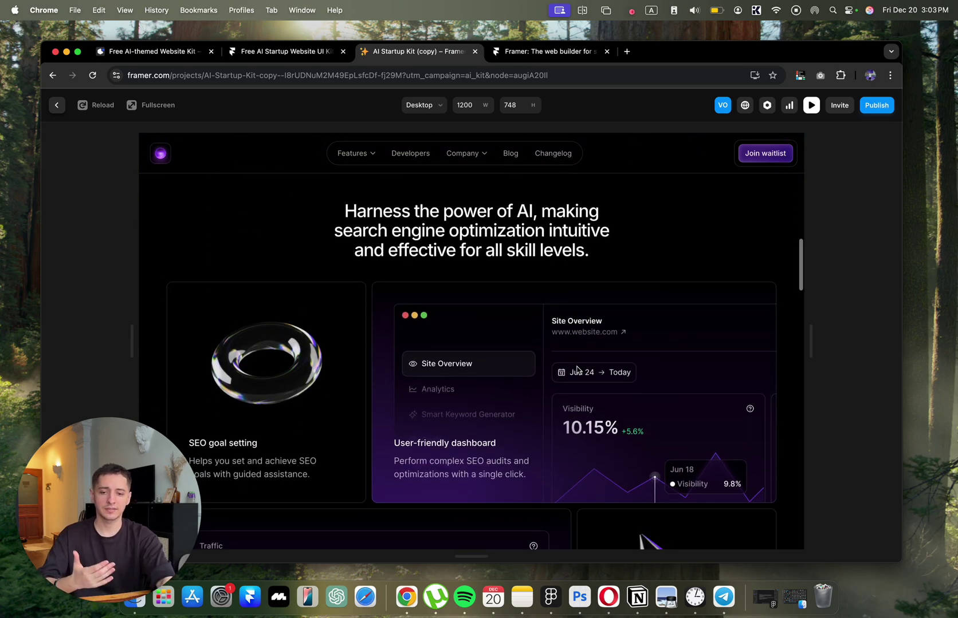
scroll(577, 370, "down", 2)
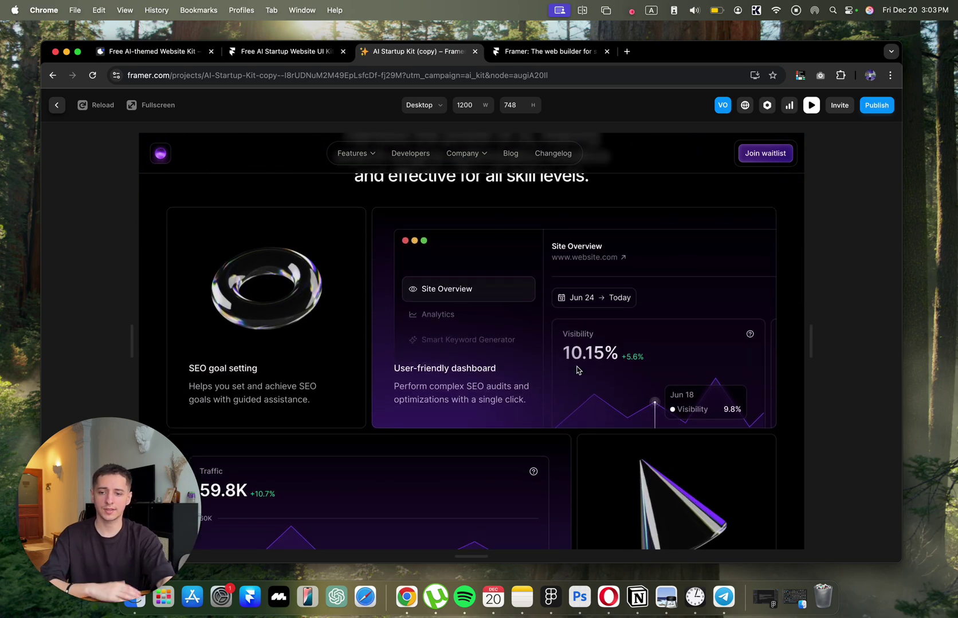
scroll(576, 370, "up", 1)
scroll(576, 370, "down", 2)
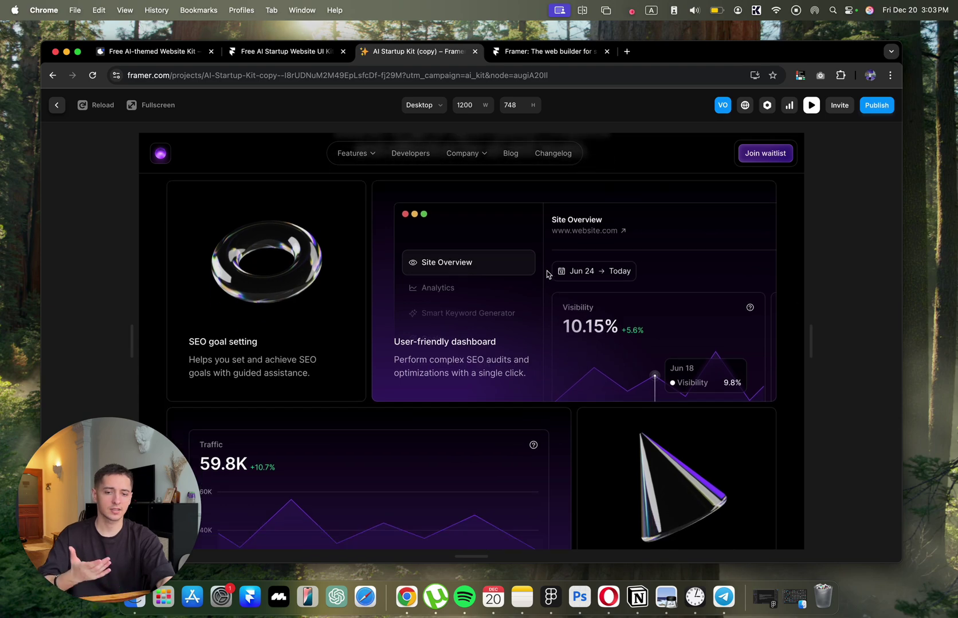
- Back in the editor, inspect the dashboard image's Radial mask and select the SEO goal ring image
left_click(58, 106)
scroll(391, 331, "down", 10)
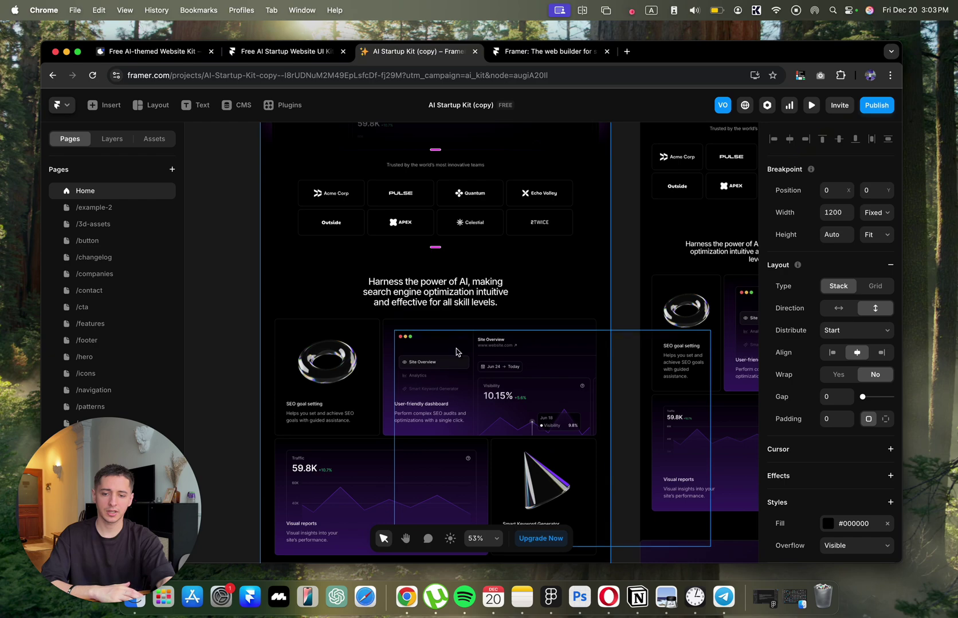
left_click(457, 353)
scroll(831, 390, "down", 5)
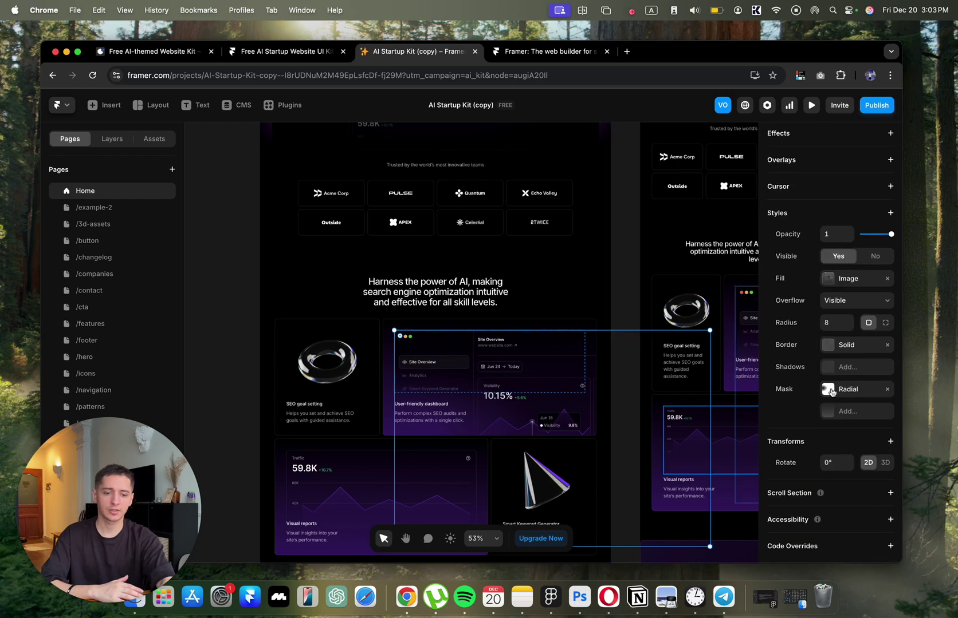
left_click(829, 390)
key("Escape")
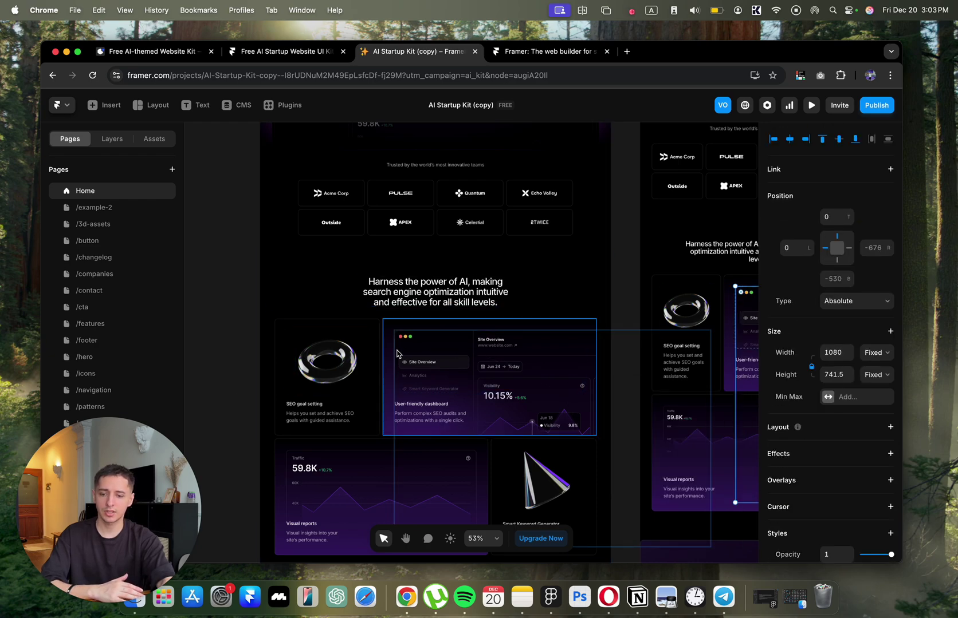
scroll(436, 343, "down", 4)
left_click(357, 363)
scroll(416, 251, "up", 3)
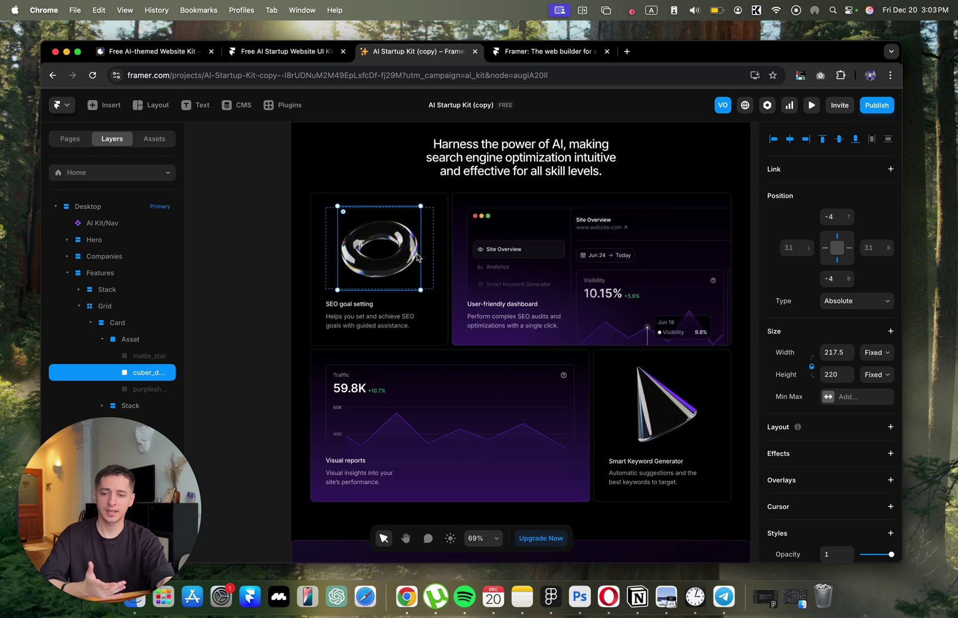
- Switch to the /example-2 page and glance over it
left_click(98, 175)
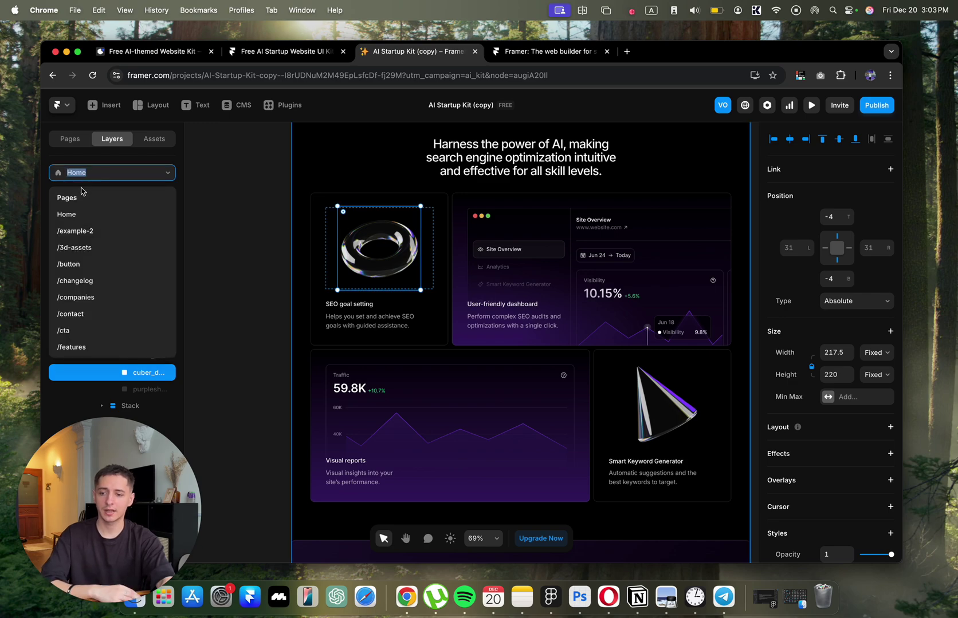
left_click(80, 230)
scroll(522, 234, "down", 2)
scroll(401, 234, "up", 15)
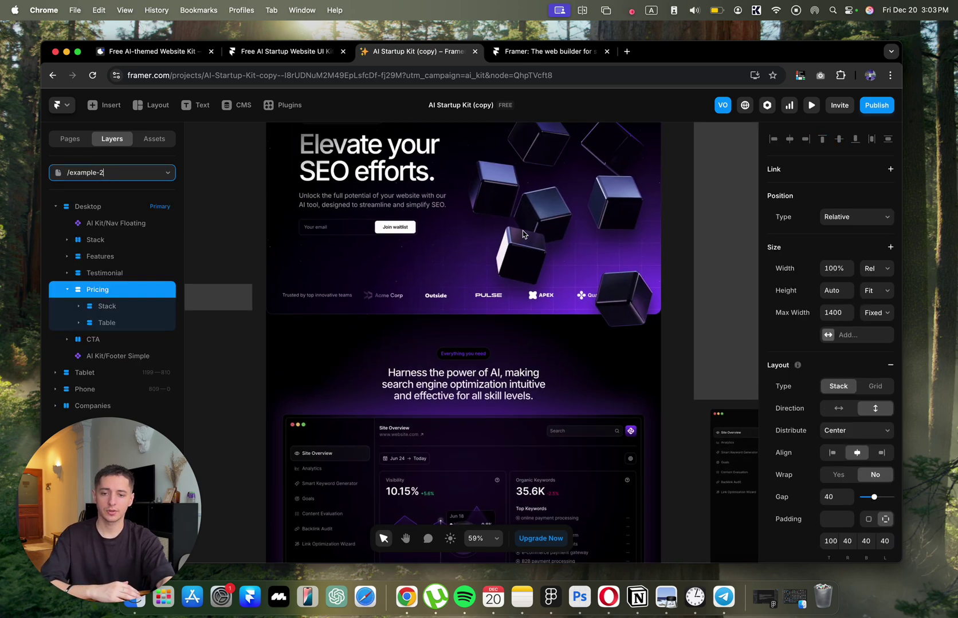
- Switch to the /3d-assets page and pan across its 3D shape grids
left_click(150, 167)
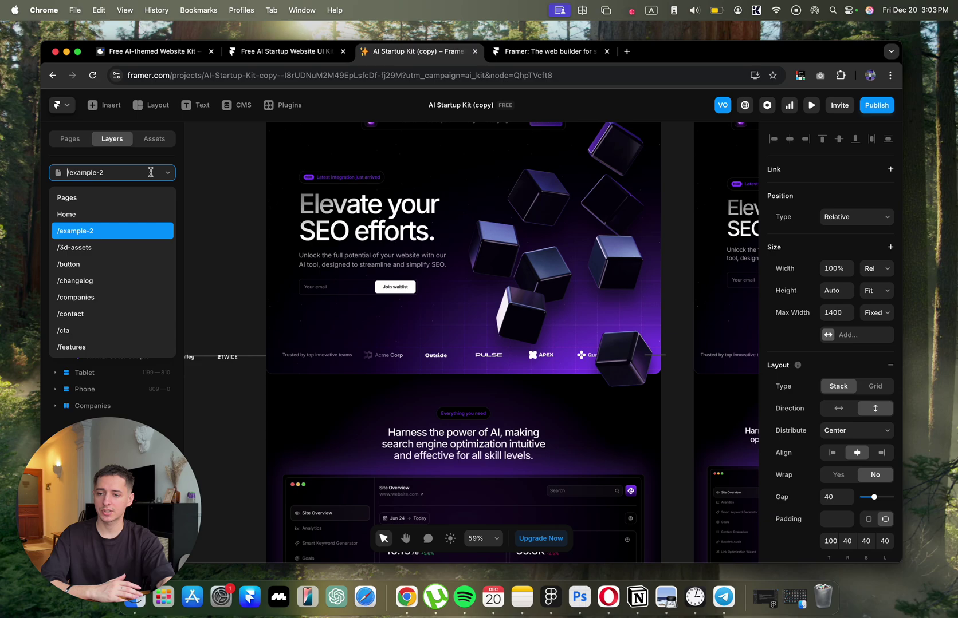
left_click(86, 247)
scroll(536, 319, "down", 1)
scroll(536, 318, "down", 4)
scroll(536, 318, "right", 3)
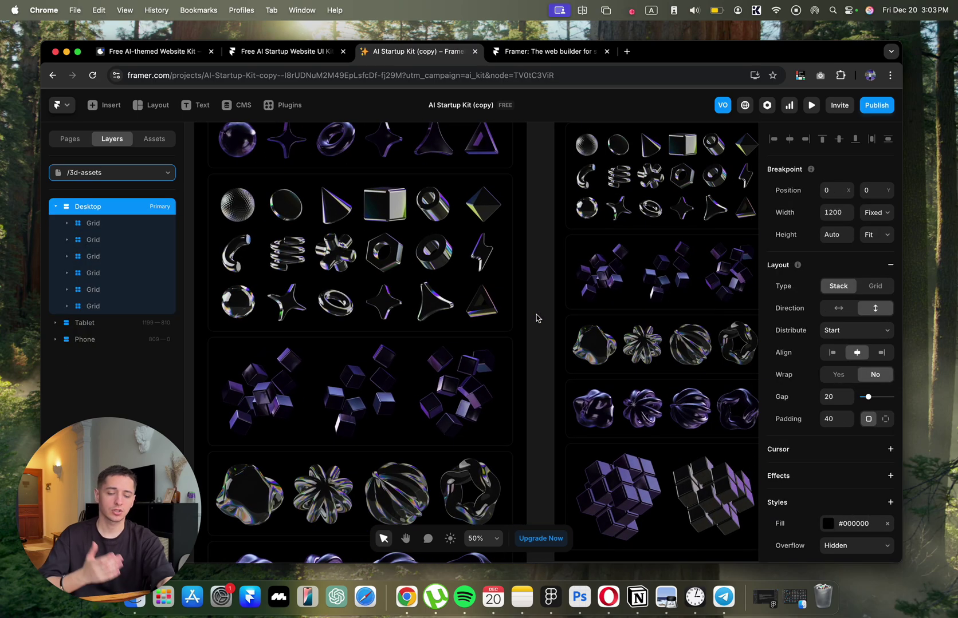
scroll(537, 318, "up", 3)
scroll(537, 318, "left", 1)
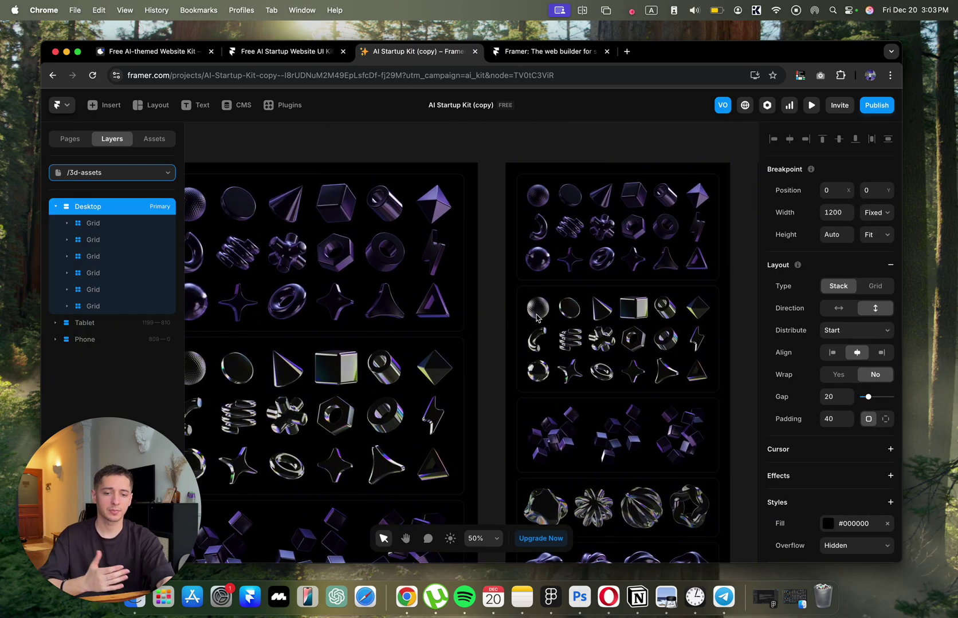
scroll(537, 318, "up", 3)
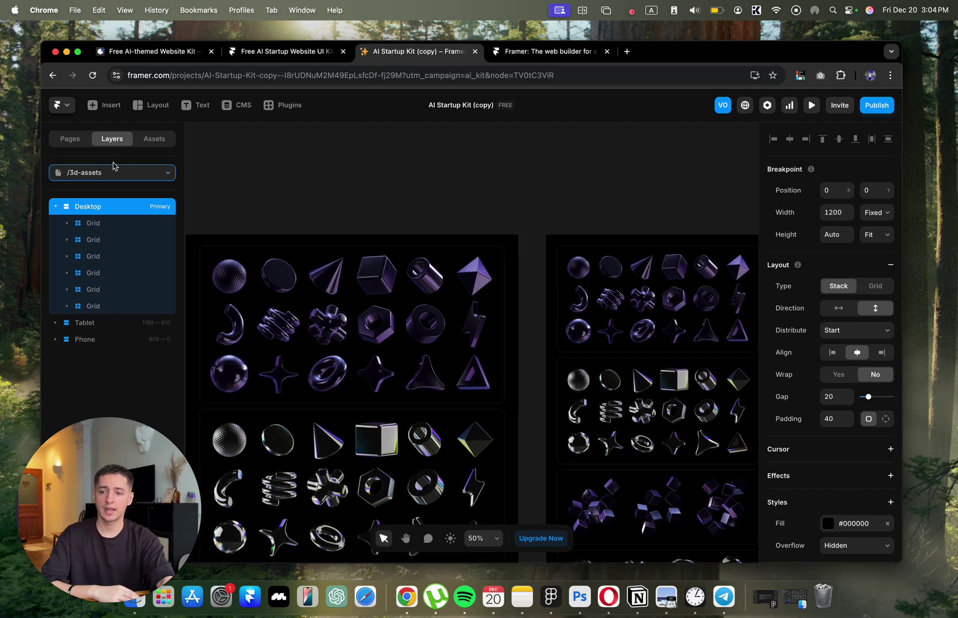
left_click(108, 169)
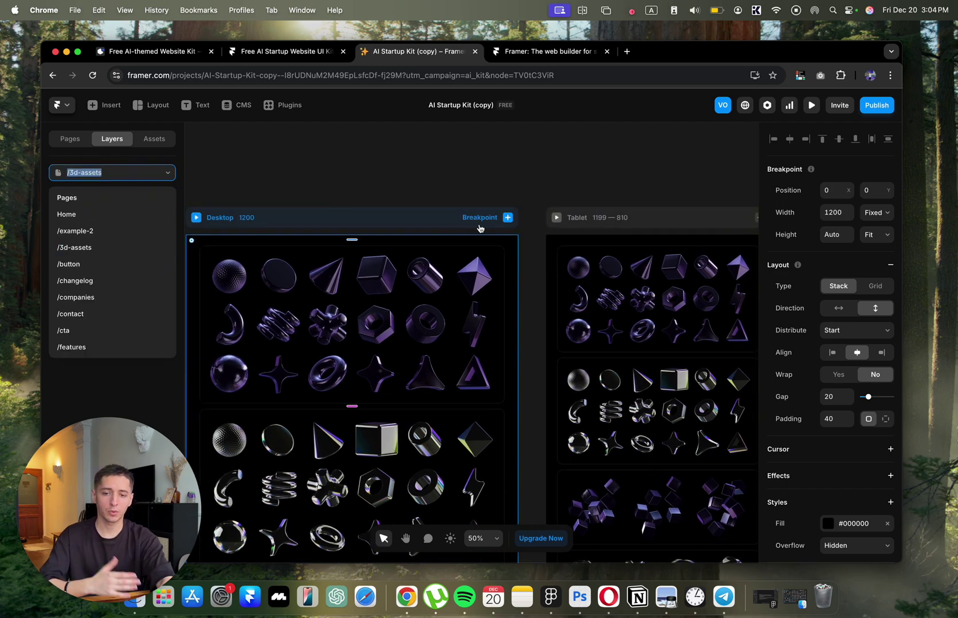
left_click(62, 151)
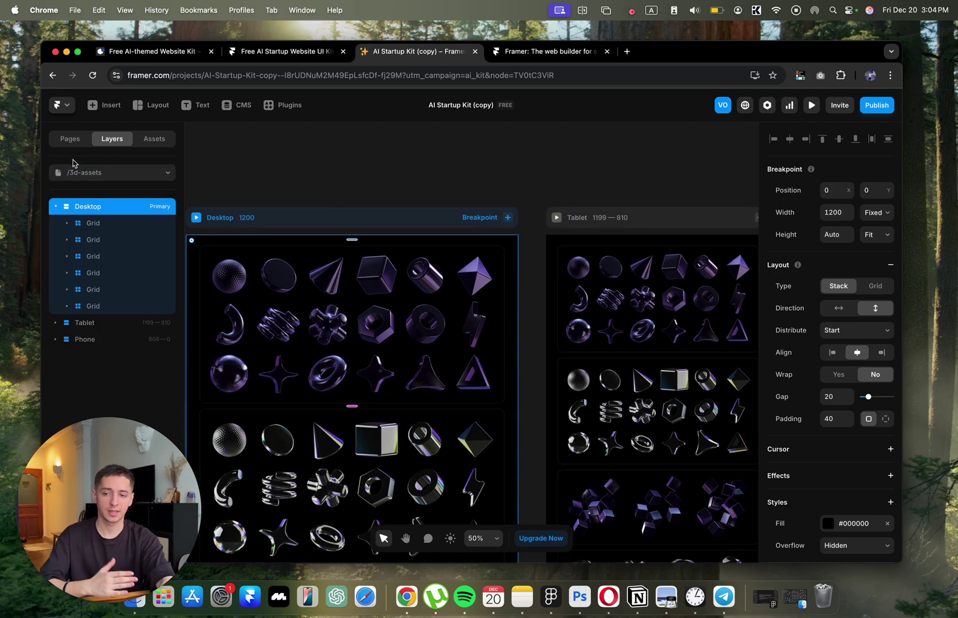
- Return to the Home page canvas from the Pages list
left_click(71, 144)
left_click(80, 193)
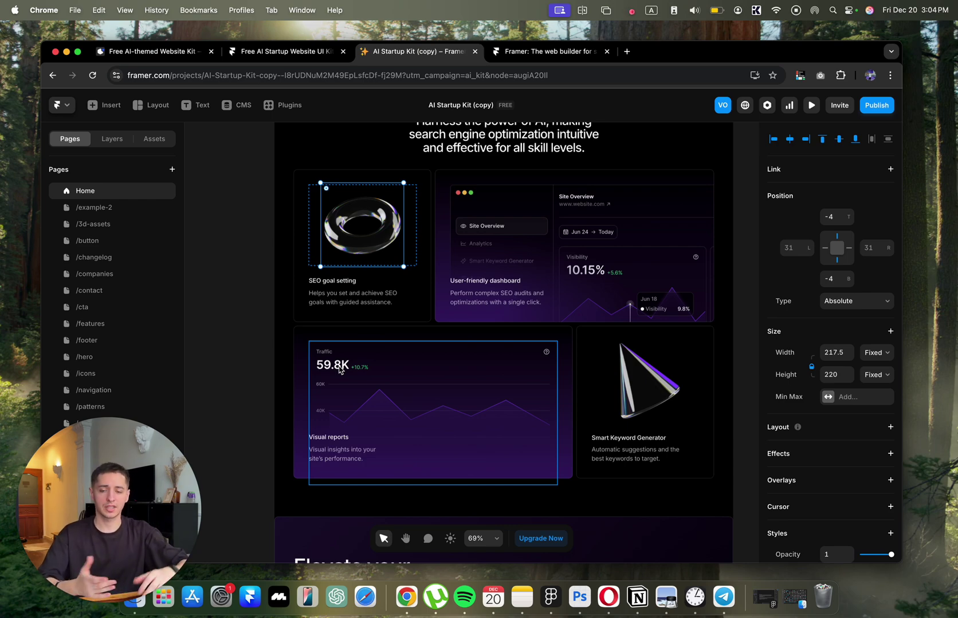
scroll(378, 232, "up", 3)
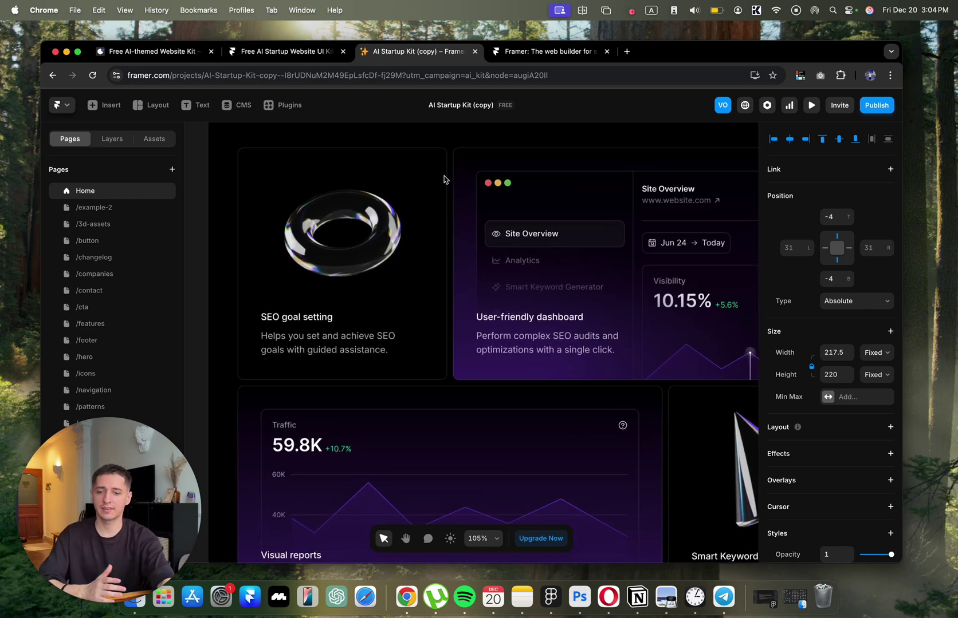
scroll(344, 298, "up", 2)
scroll(327, 304, "up", 2)
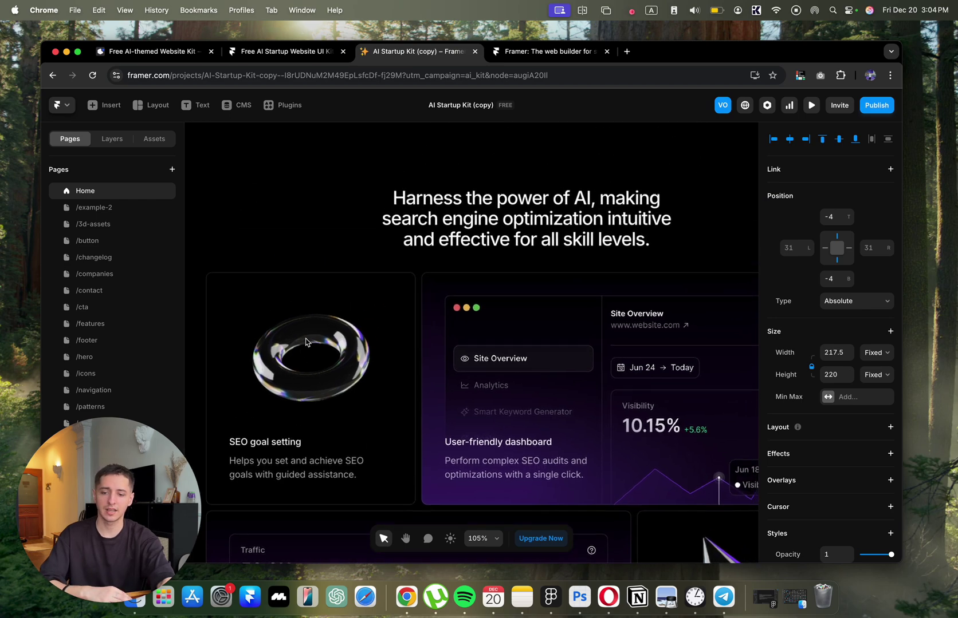
scroll(298, 344, "down", 2)
- Select the word 'goal' in SEO goal setting, then the Traffic card and its section
double_click(291, 364)
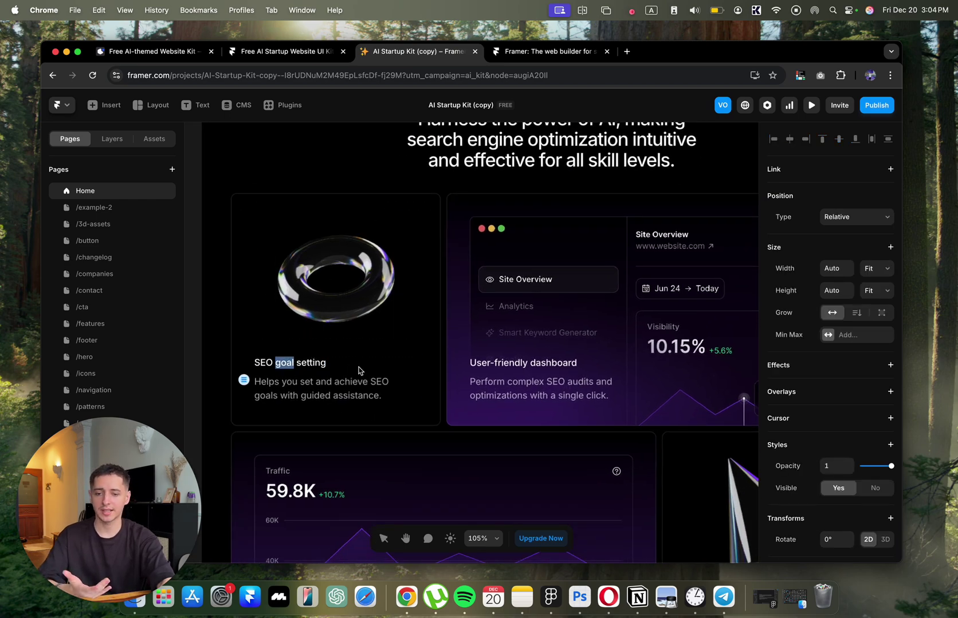
scroll(361, 371, "down", 5)
scroll(361, 371, "right", 5)
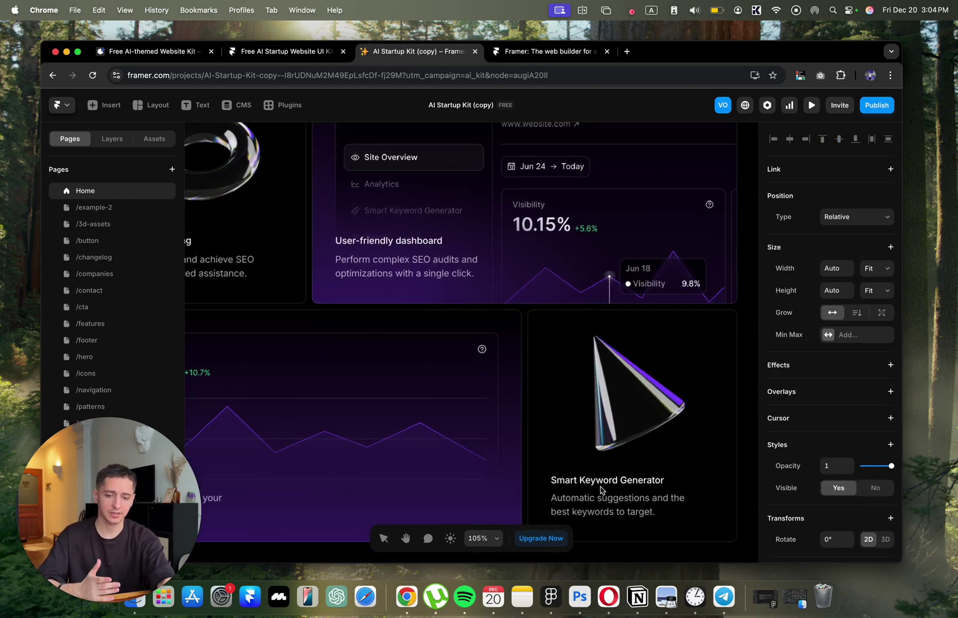
scroll(600, 489, "left", 5)
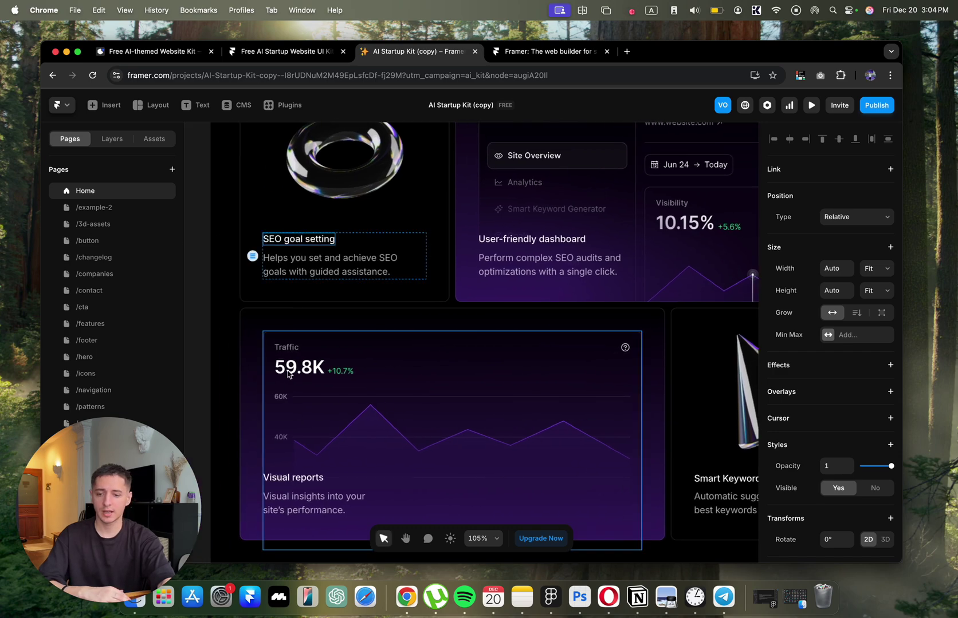
left_click(265, 352)
left_click(231, 316)
- Clear the selection and move down to the Elevate your SEO efforts feature grid
scroll(233, 318, "down", 2)
scroll(232, 317, "left", 1)
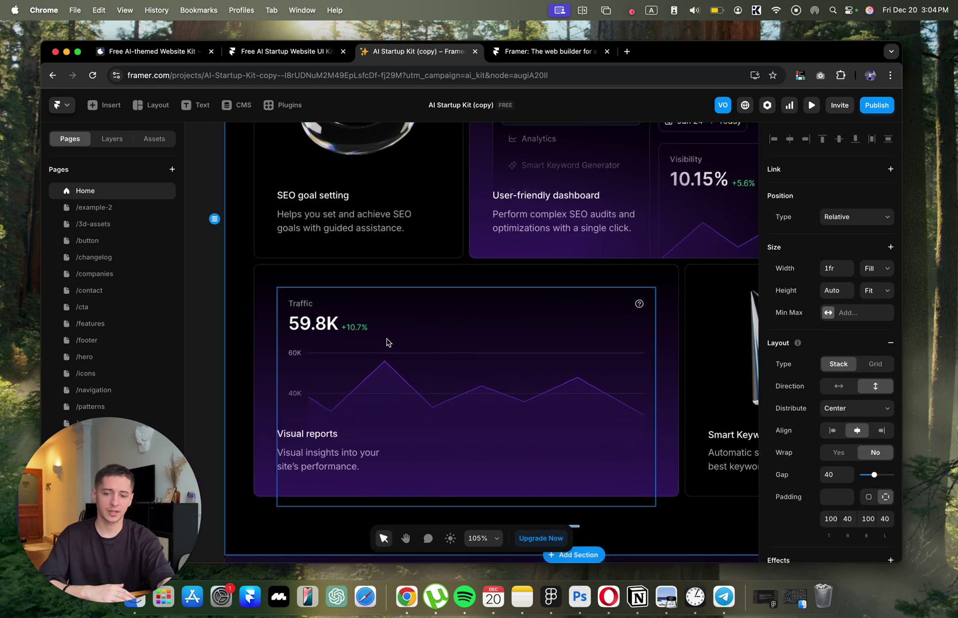
scroll(389, 344, "down", 2)
scroll(389, 344, "left", 1)
scroll(358, 397, "down", 3)
scroll(358, 397, "right", 1)
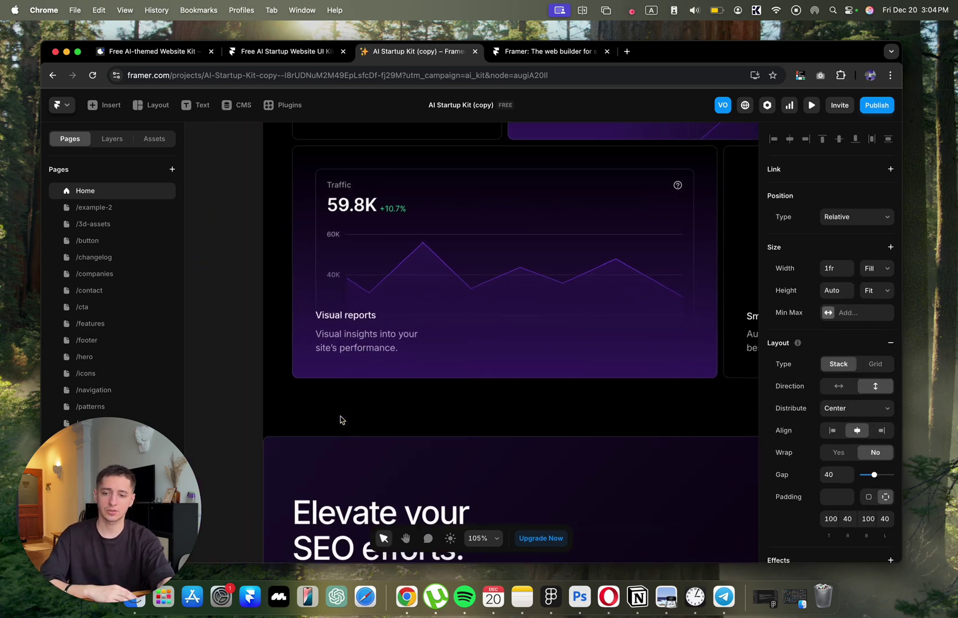
key("Escape")
scroll(252, 373, "down", 5)
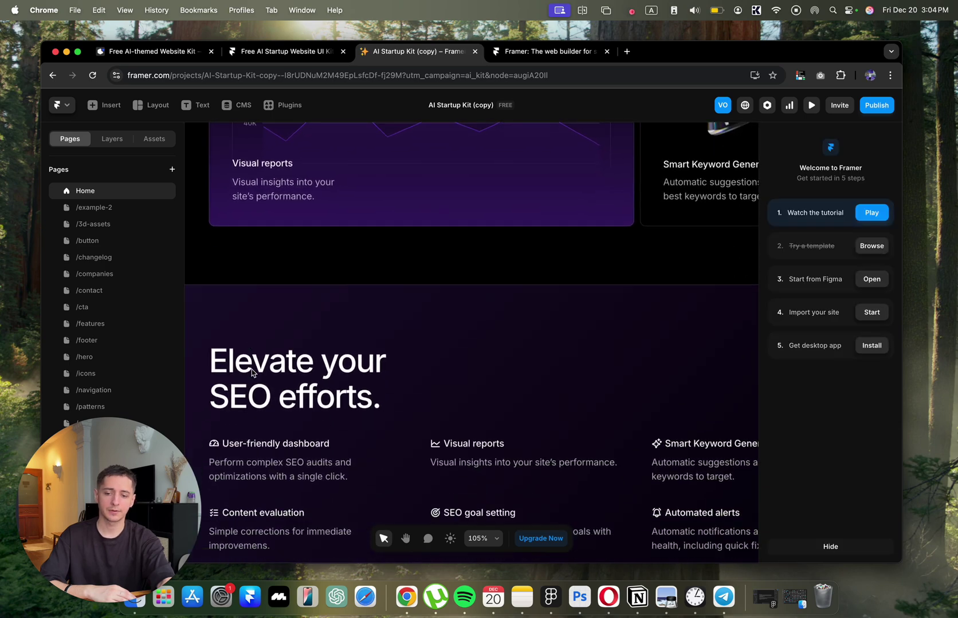
scroll(287, 372, "down", 3)
scroll(322, 371, "left", 1)
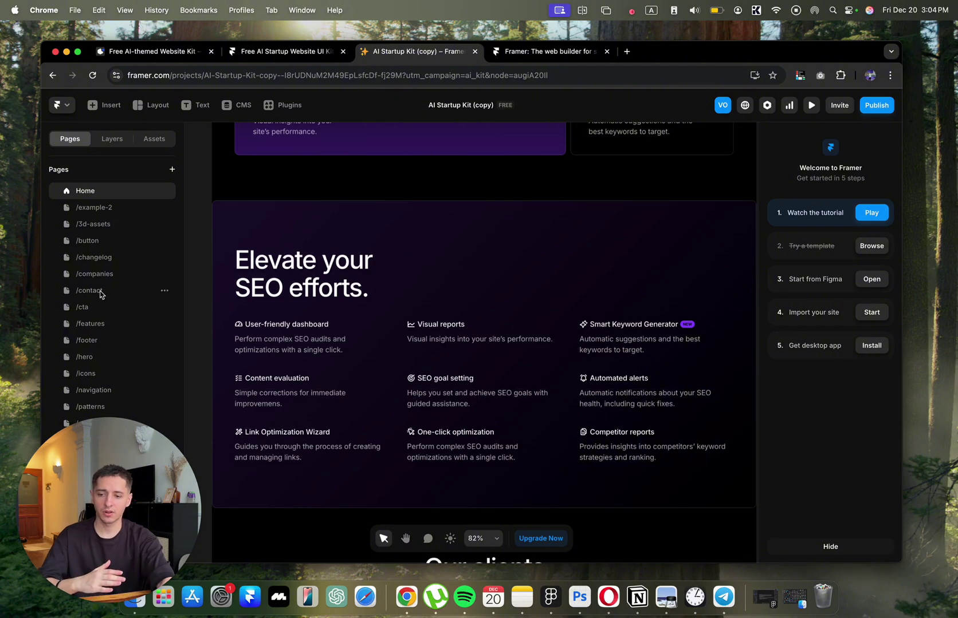
- Preview the /features desktop layout and scroll down to the Smart SEO management sections
left_click(91, 324)
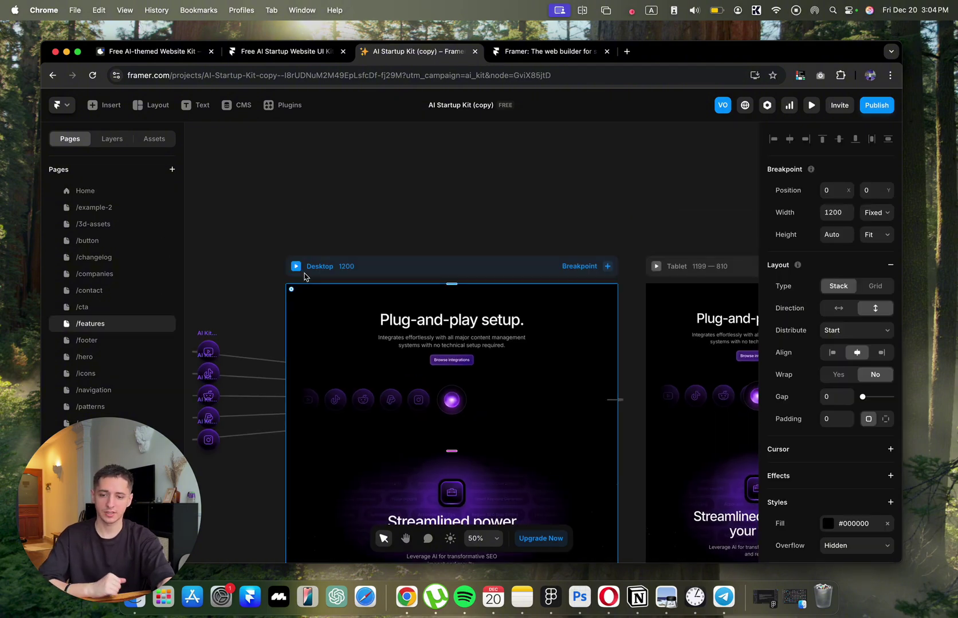
left_click(296, 267)
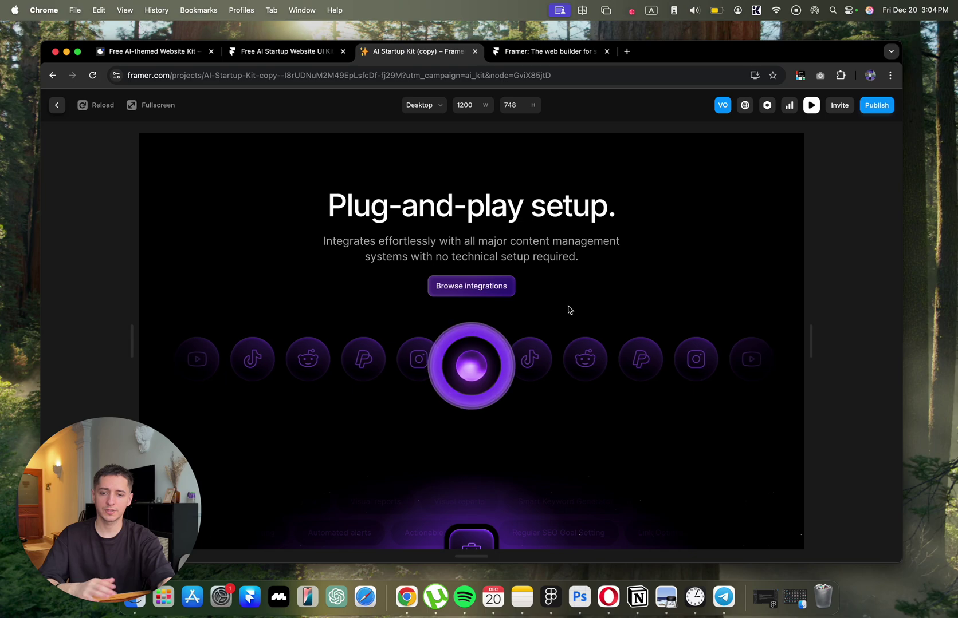
scroll(569, 308, "down", 3)
scroll(569, 310, "up", 3)
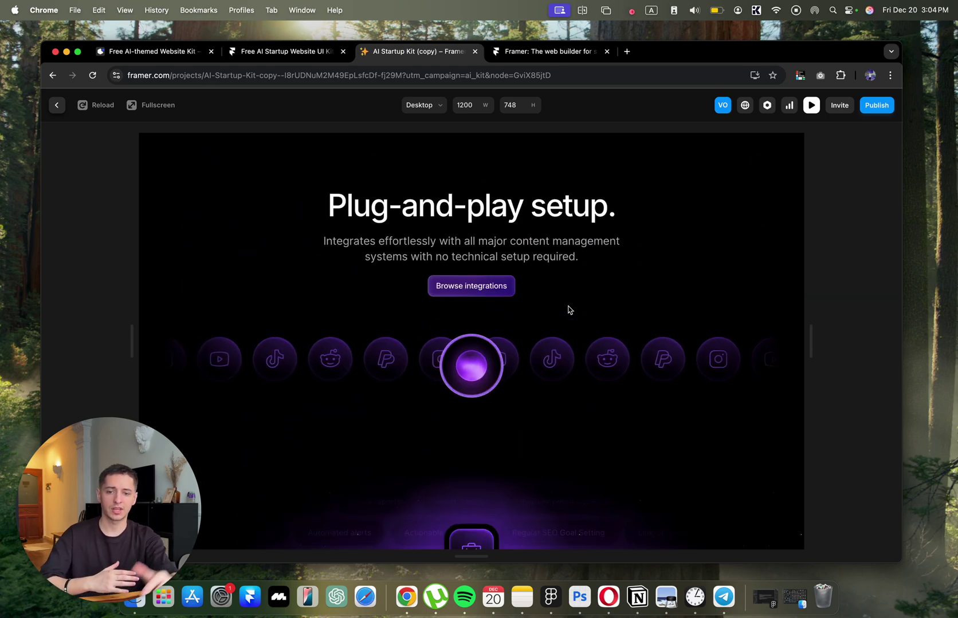
scroll(569, 310, "down", 4)
scroll(571, 294, "down", 4)
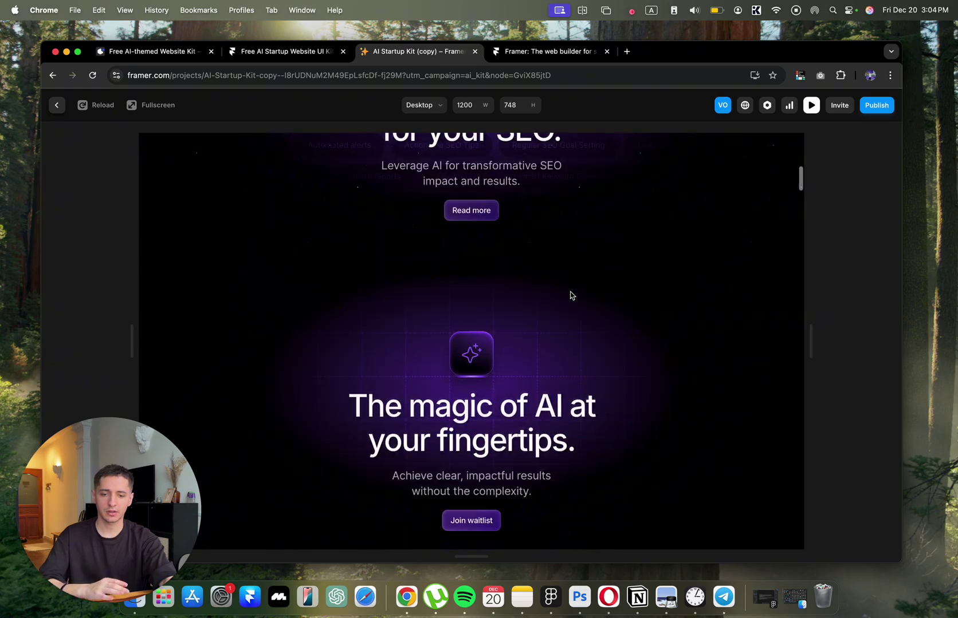
scroll(538, 332, "down", 1)
scroll(539, 332, "down", 1)
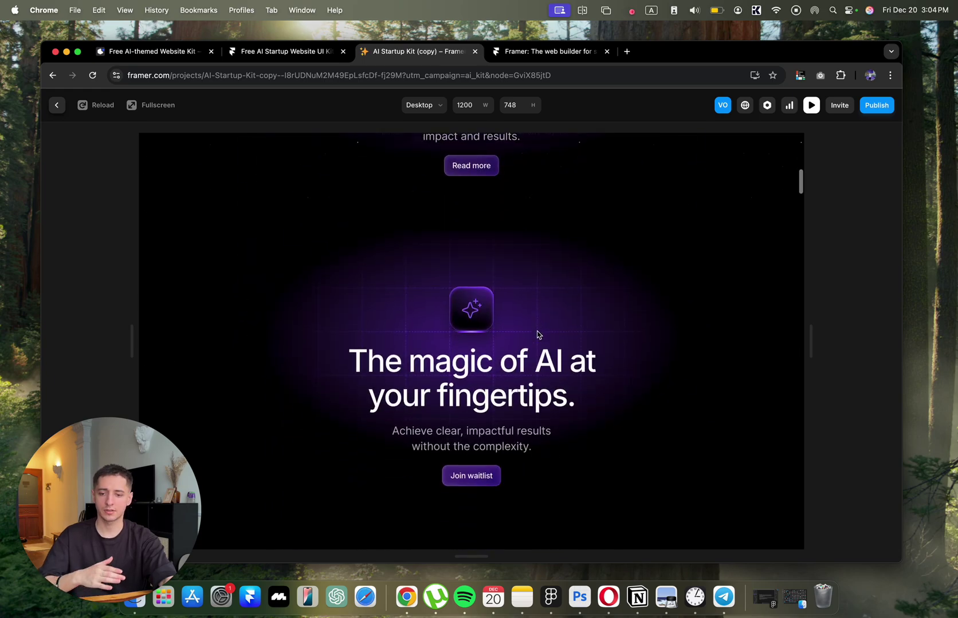
scroll(490, 304, "down", 10)
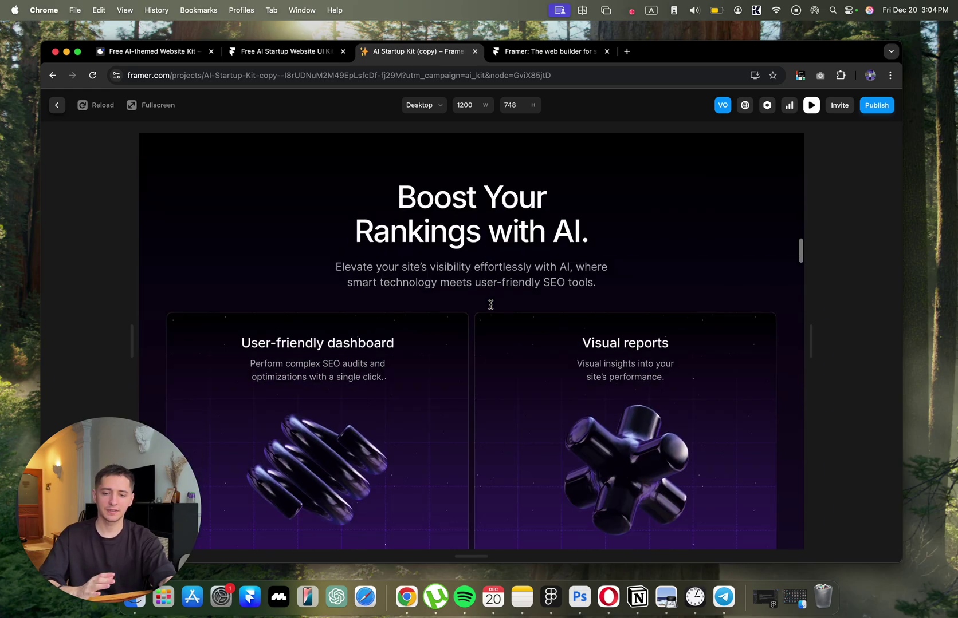
scroll(490, 305, "up", 2)
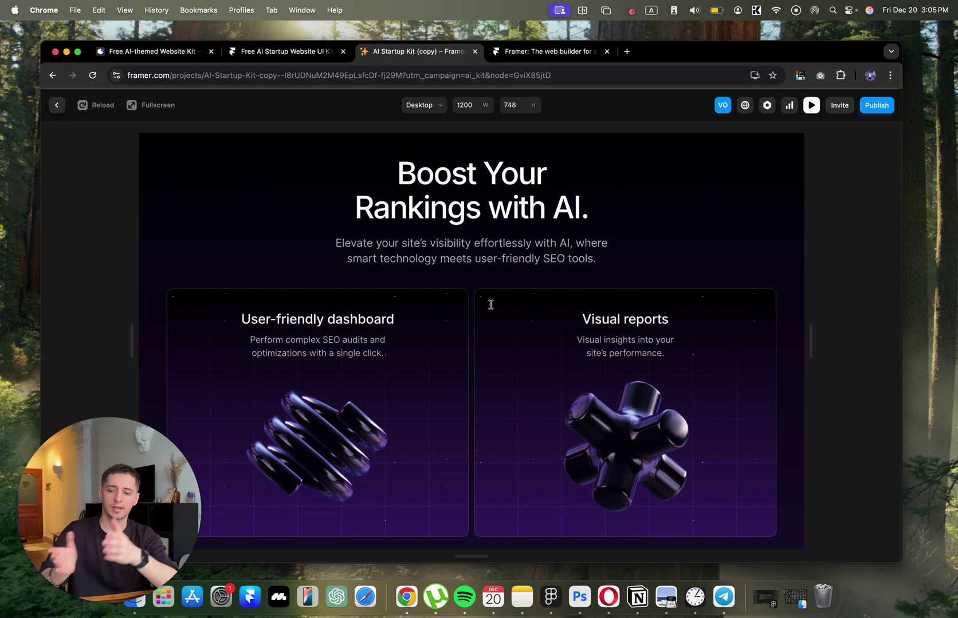
scroll(490, 305, "down", 5)
scroll(491, 305, "up", 2)
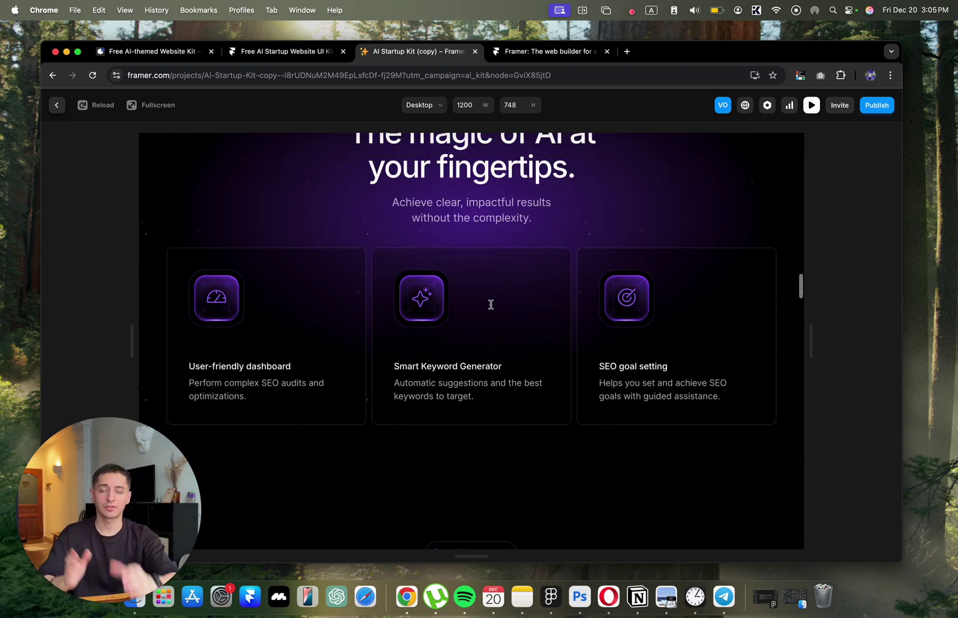
scroll(491, 304, "down", 12)
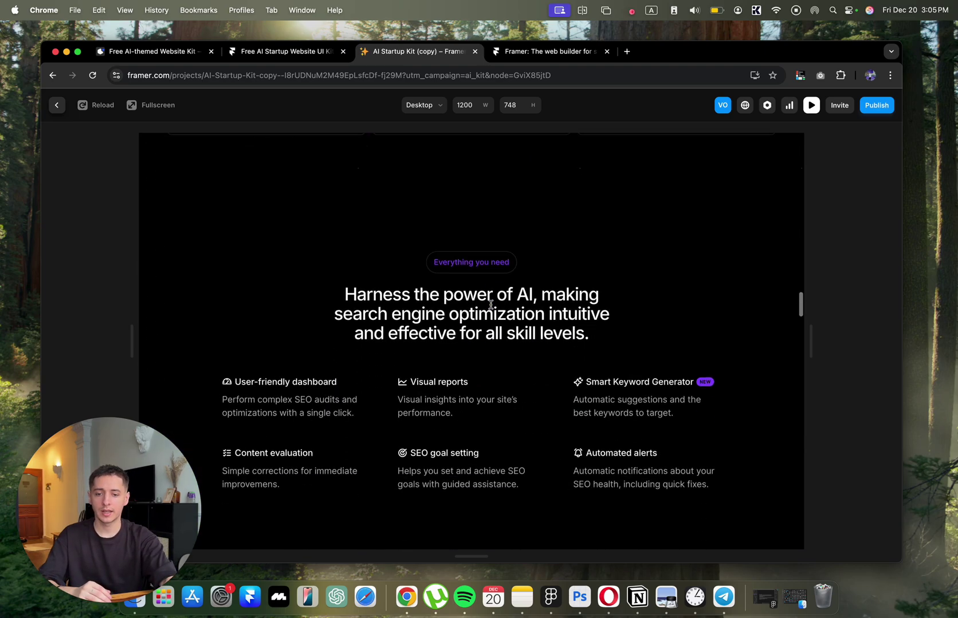
scroll(439, 422, "down", 10)
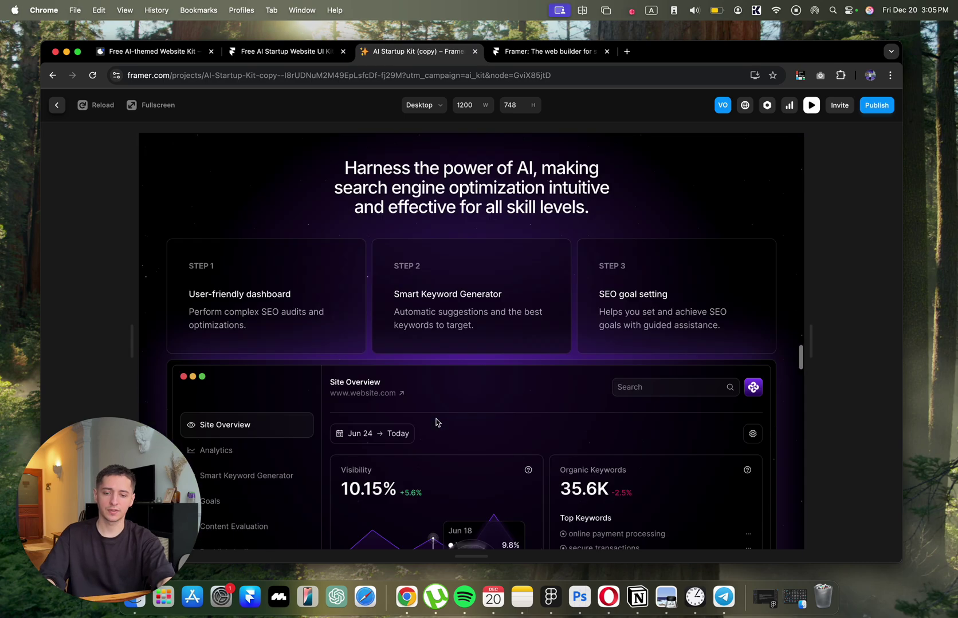
scroll(437, 422, "up", 4)
scroll(436, 422, "down", 6)
scroll(436, 422, "up", 5)
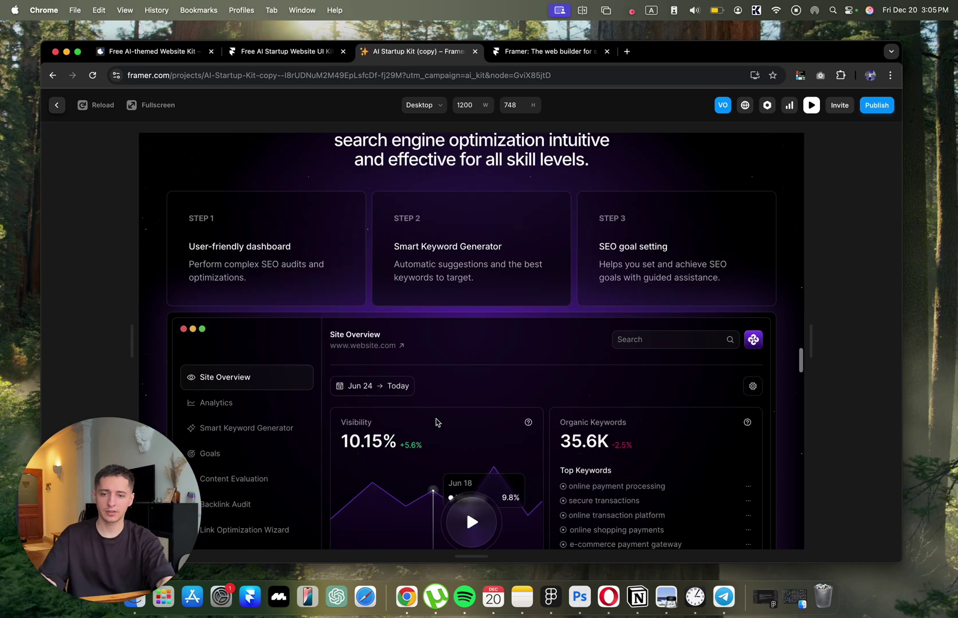
scroll(601, 324, "up", 10)
scroll(601, 324, "down", 6)
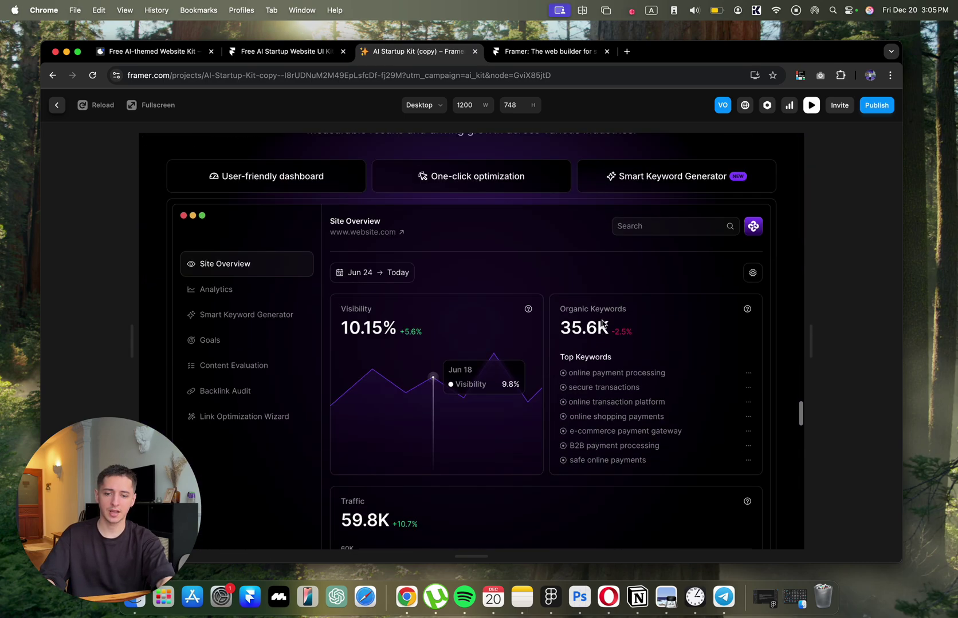
scroll(602, 324, "up", 2)
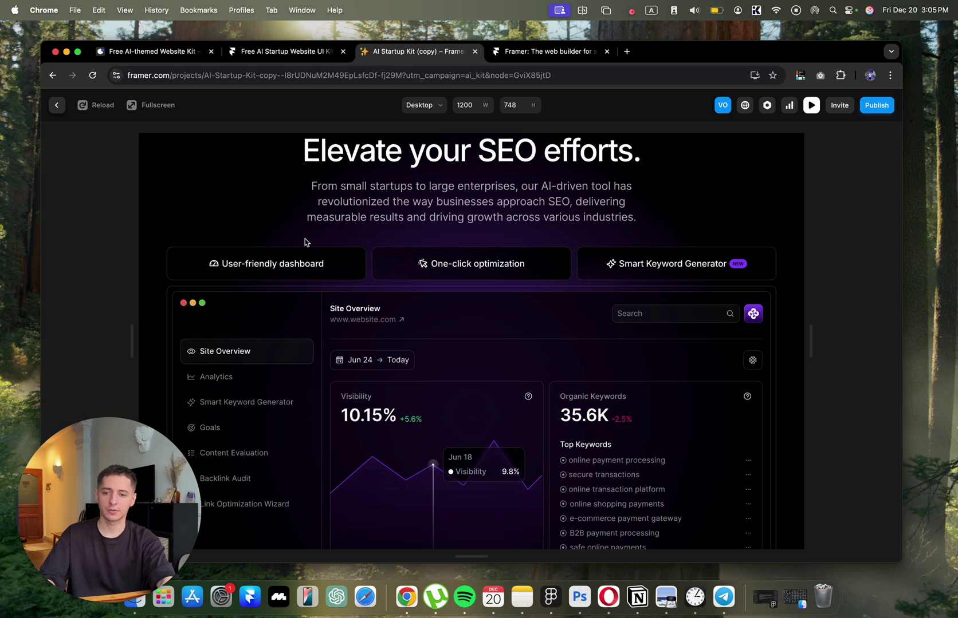
scroll(508, 260, "up", 3)
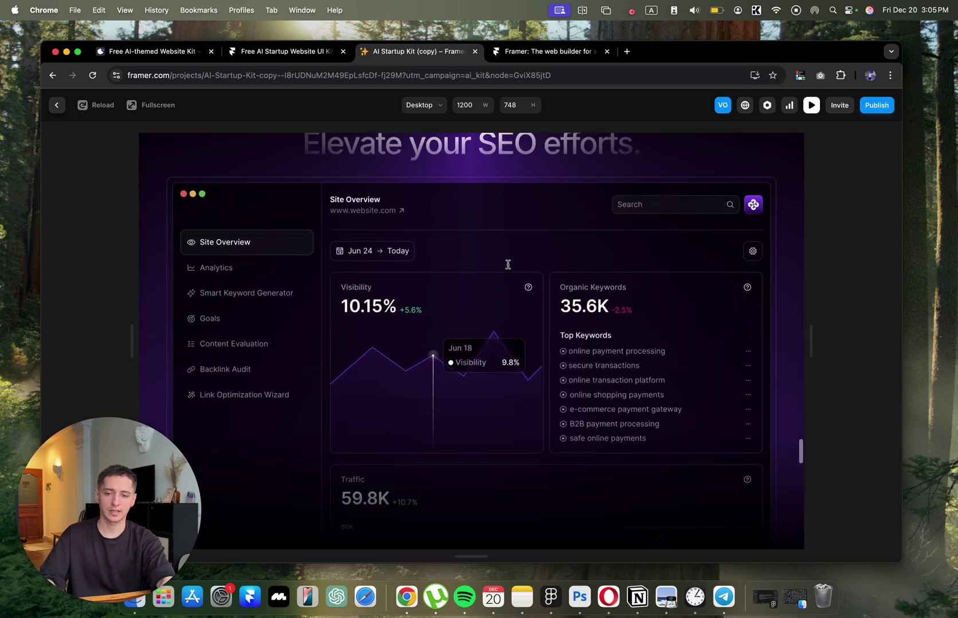
scroll(507, 265, "down", 10)
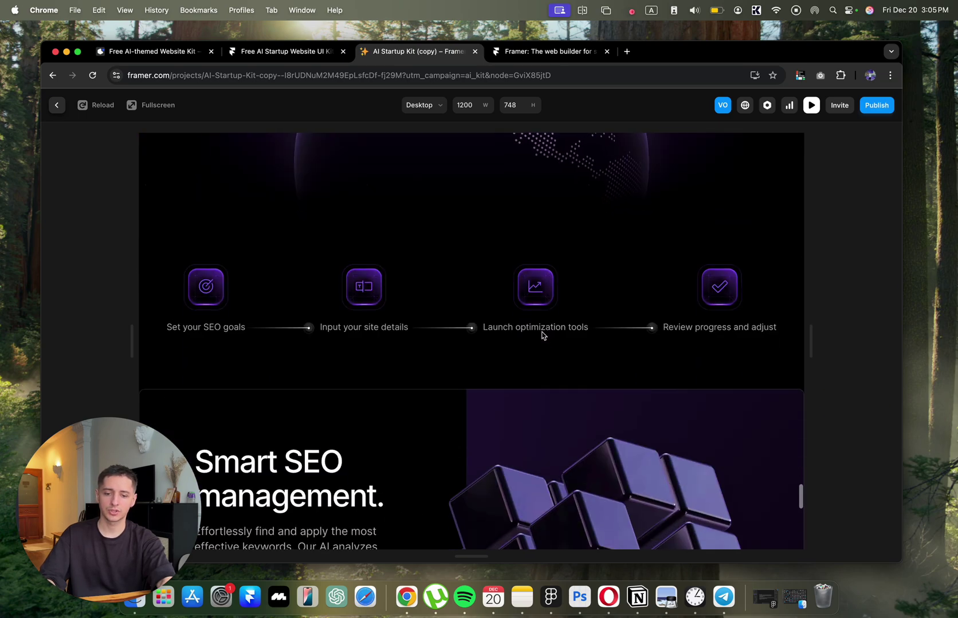
scroll(594, 278, "up", 2)
scroll(594, 386, "down", 10)
scroll(592, 392, "up", 3)
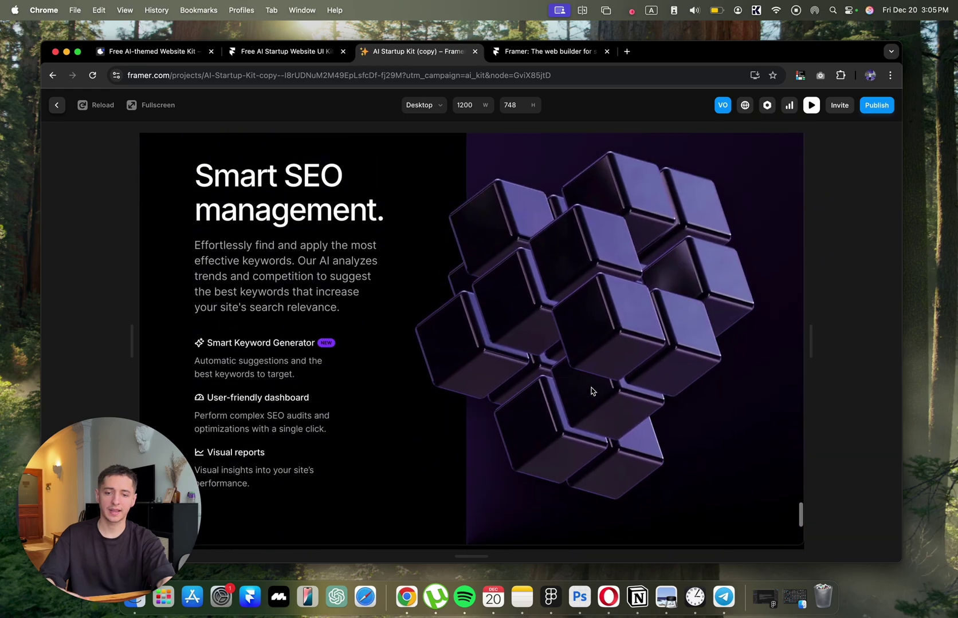
scroll(593, 392, "down", 5)
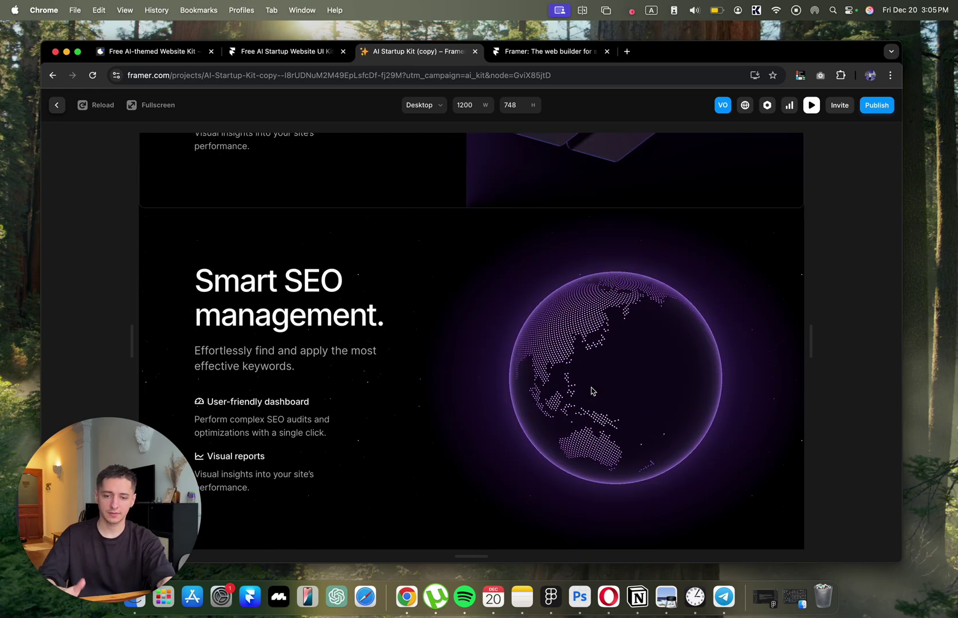
- Exit the preview and select the whole AI-enhanced local SEO section via its subtitle
key("Escape")
scroll(593, 391, "down", 15)
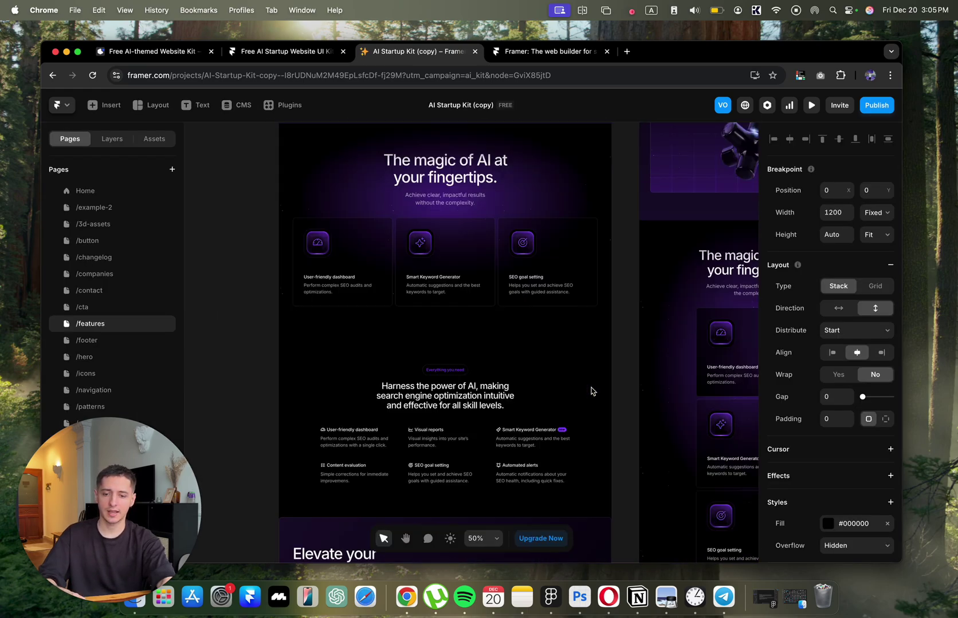
scroll(592, 392, "down", 12)
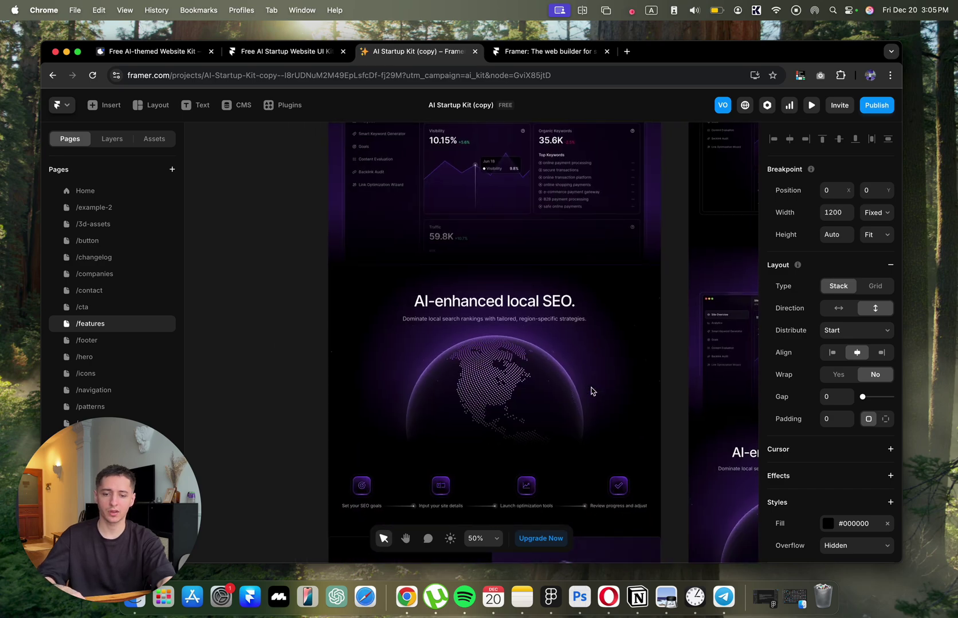
left_click(629, 314)
left_click(639, 347)
left_click(648, 346)
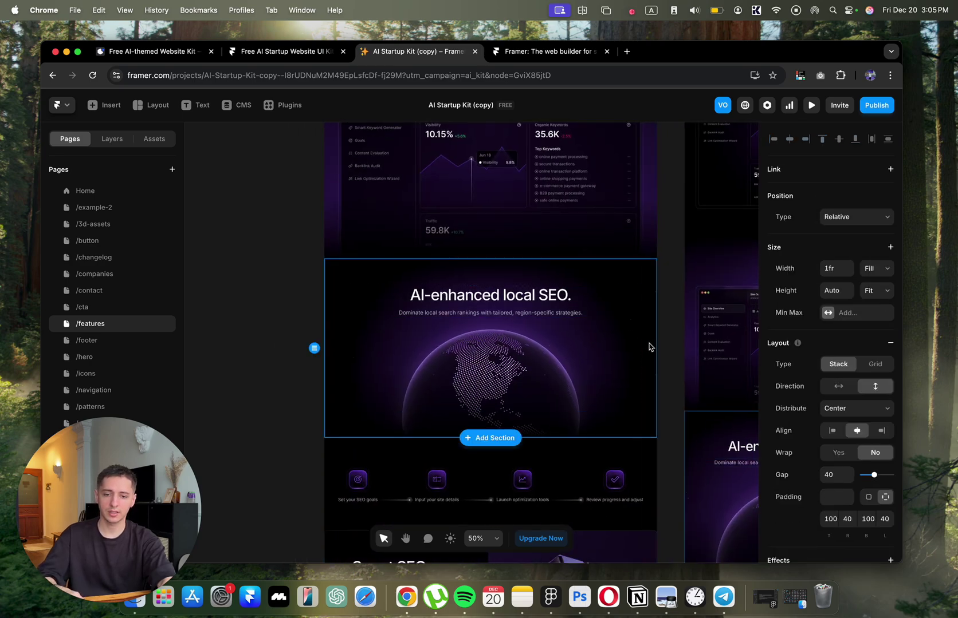
- Collapse the Features layer in the layer tree and return to the Pages list
left_click(112, 139)
scroll(126, 325, "down", 3)
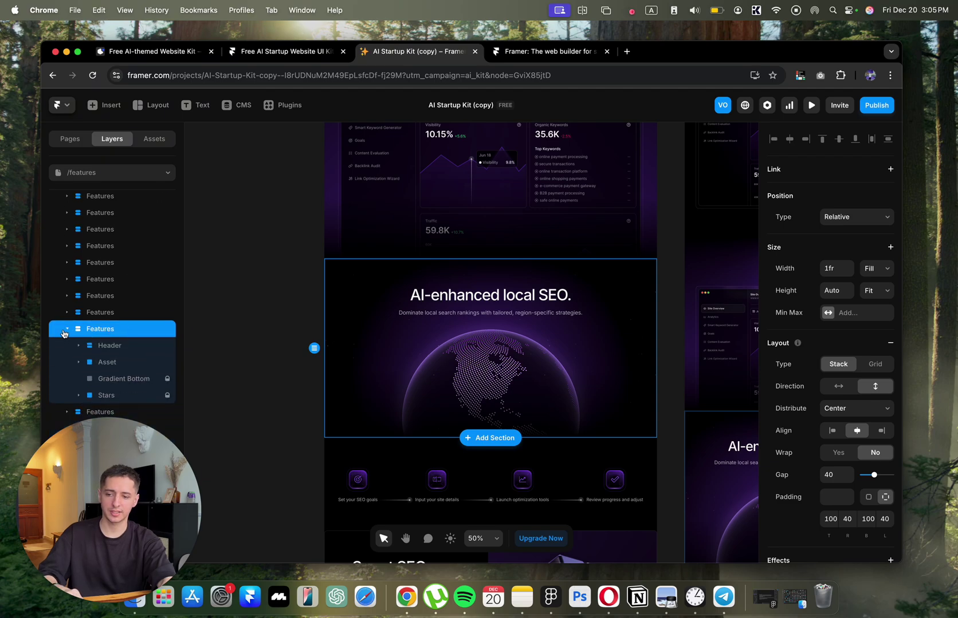
left_click(65, 331)
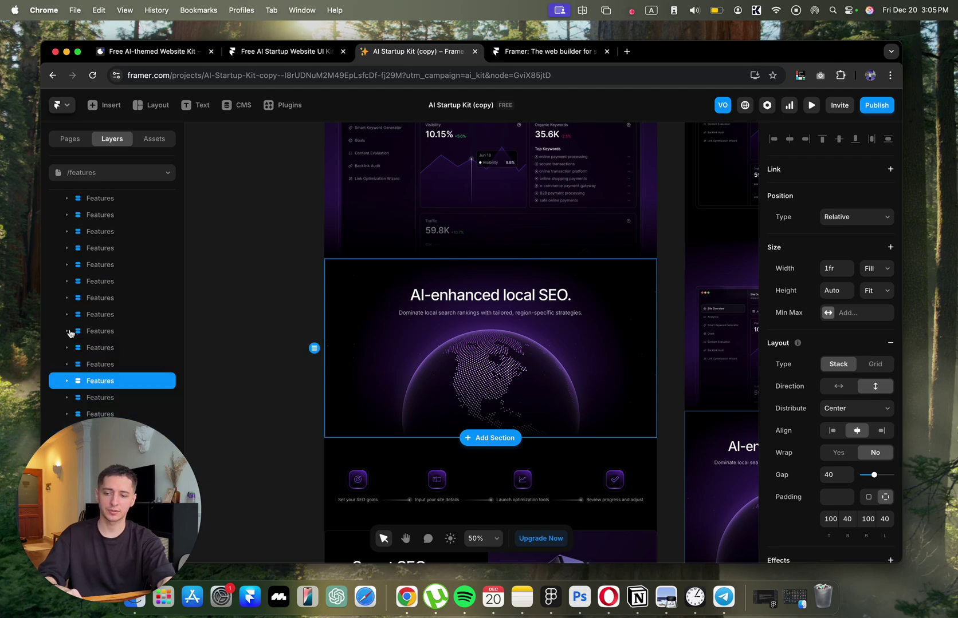
left_click(70, 139)
- Paste the globe section into the Home Desktop frame and move it below the trusted-by logos
left_click(86, 192)
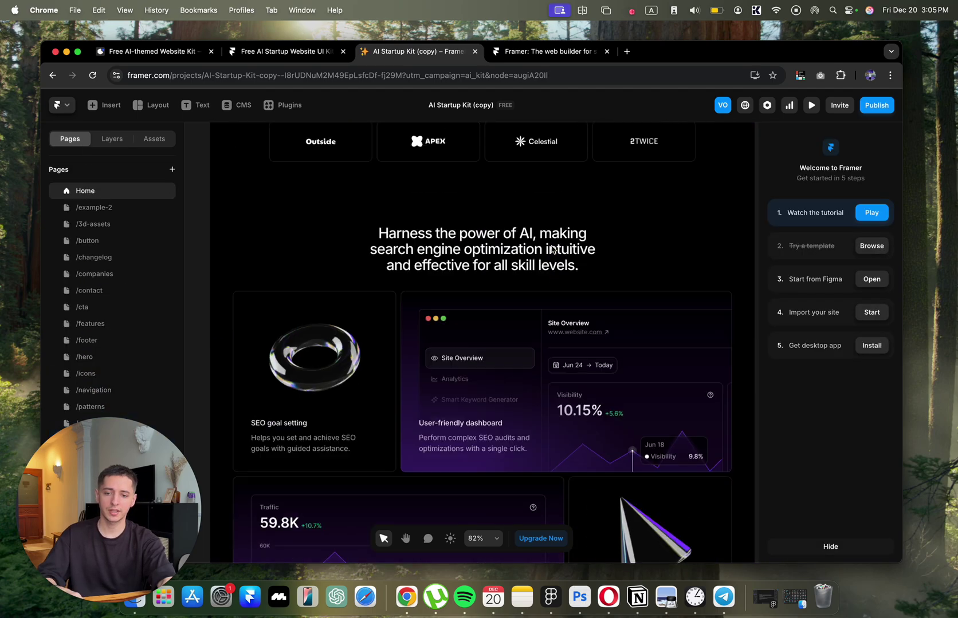
left_click(383, 275)
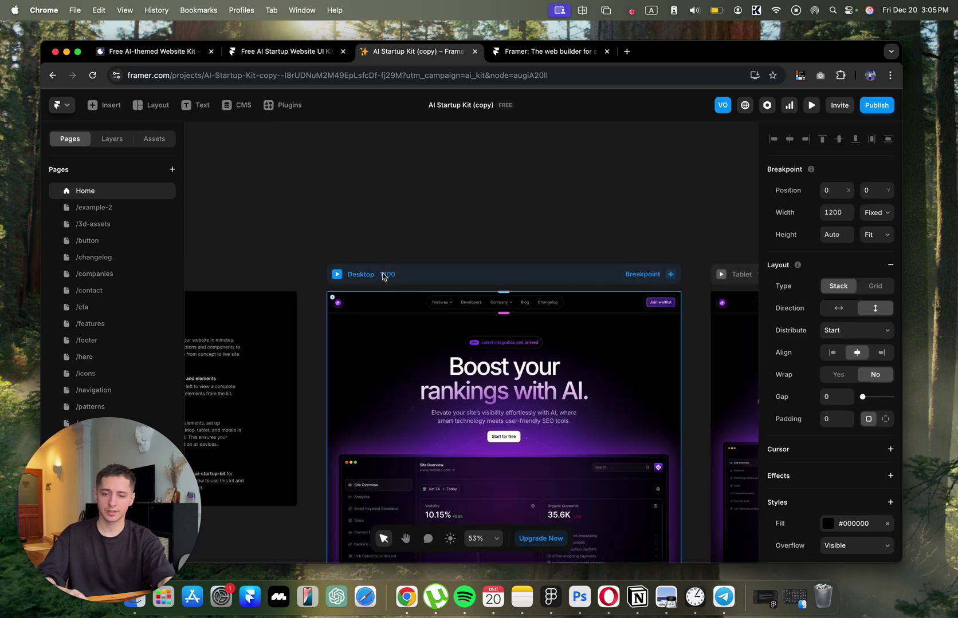
key("Return")
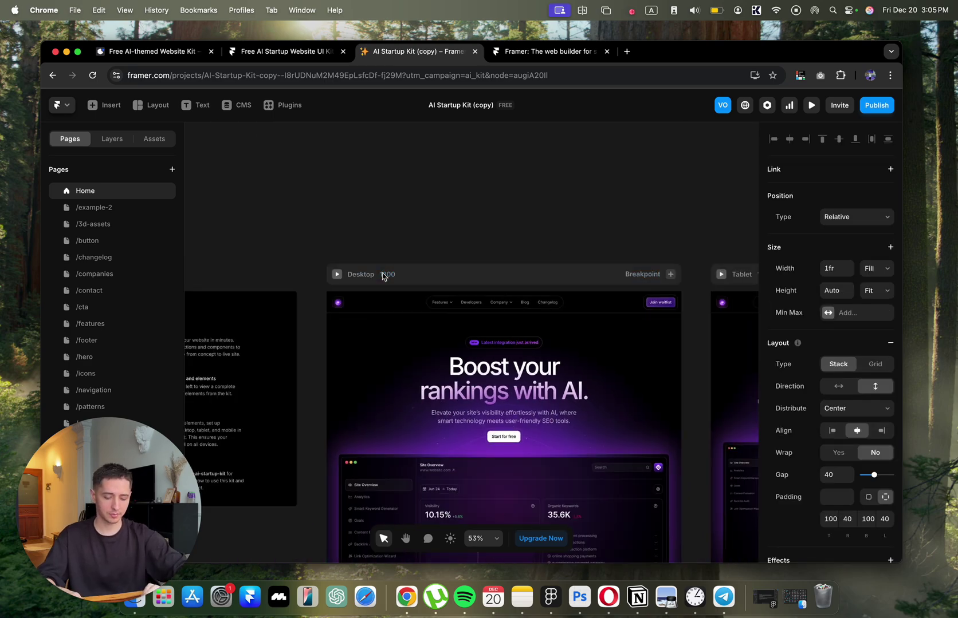
scroll(383, 277, "down", 10)
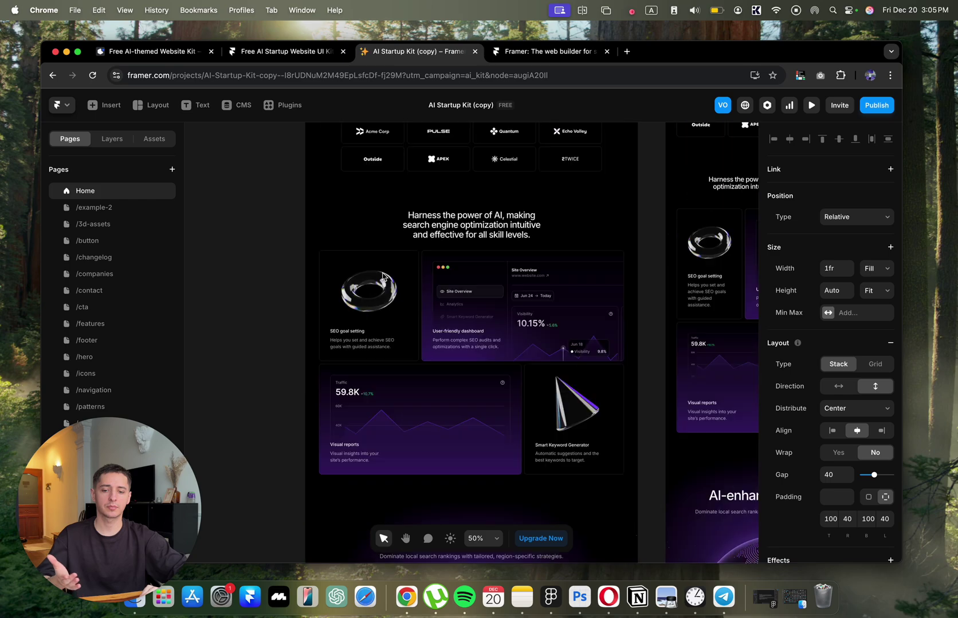
key("ctrl+v")
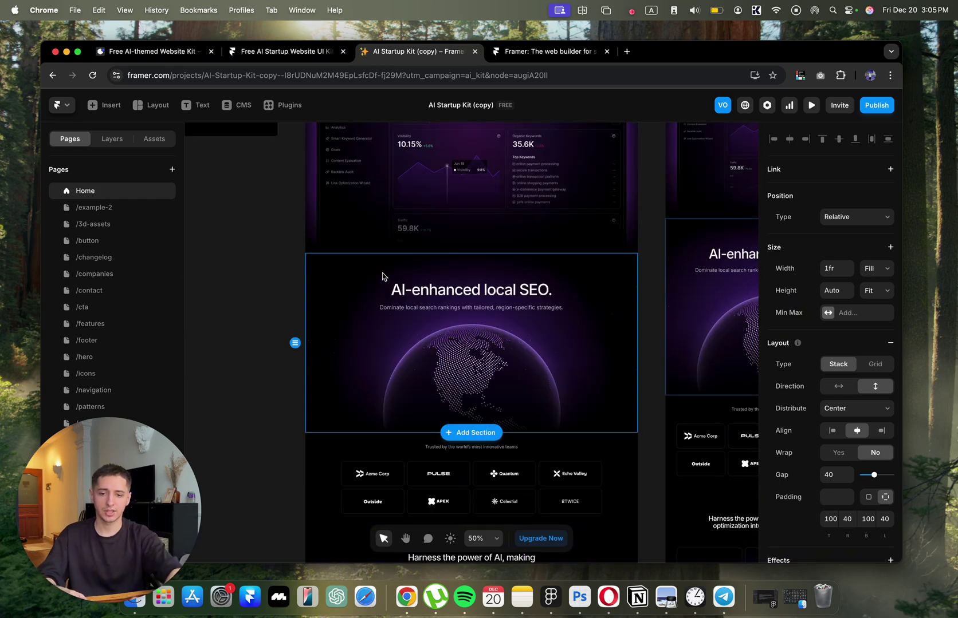
key("Down")
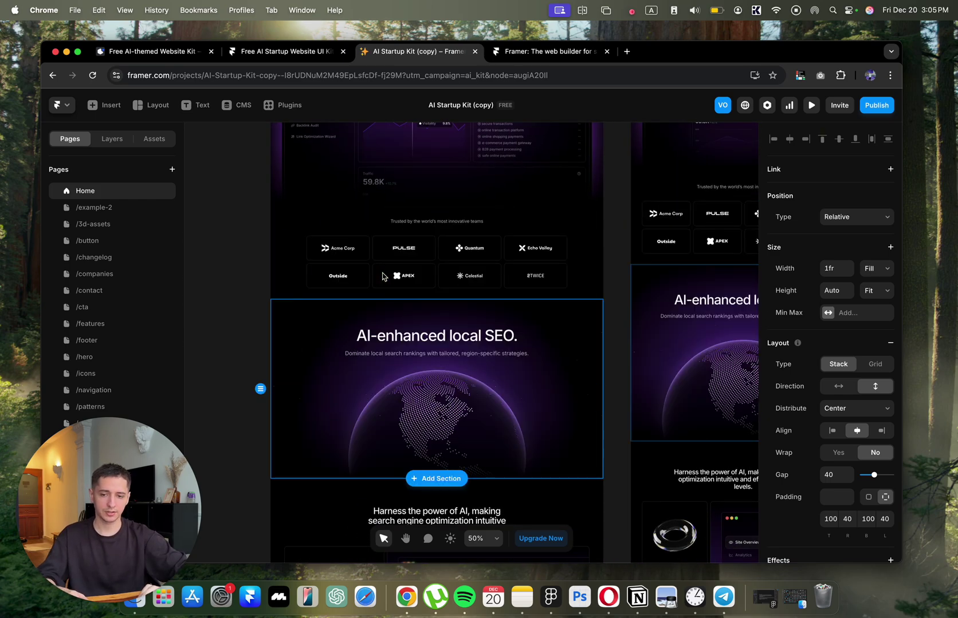
scroll(383, 276, "up", 10)
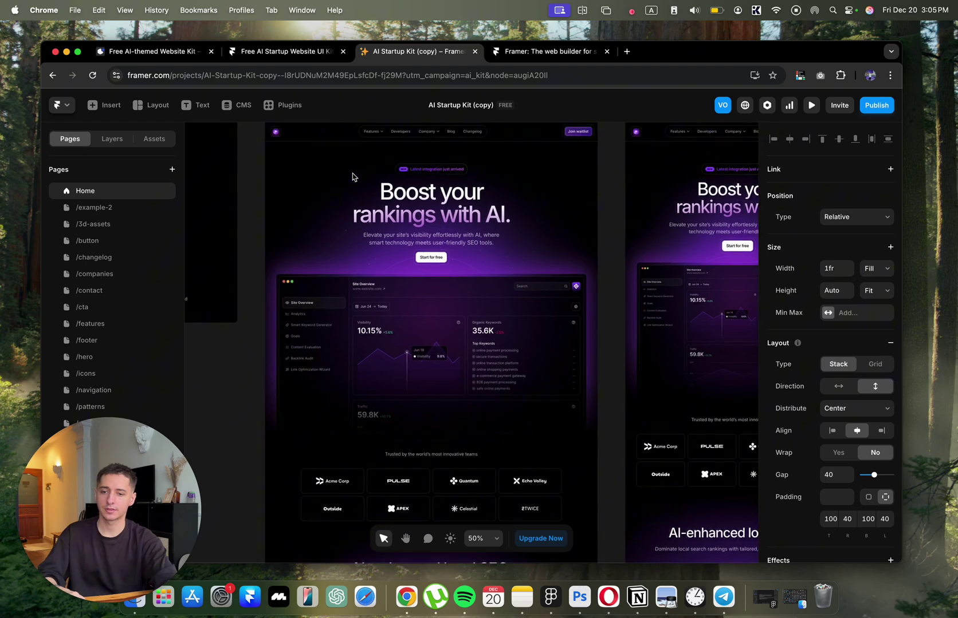
- Preview the Home page at full size to check the new section, then exit
left_click(309, 198)
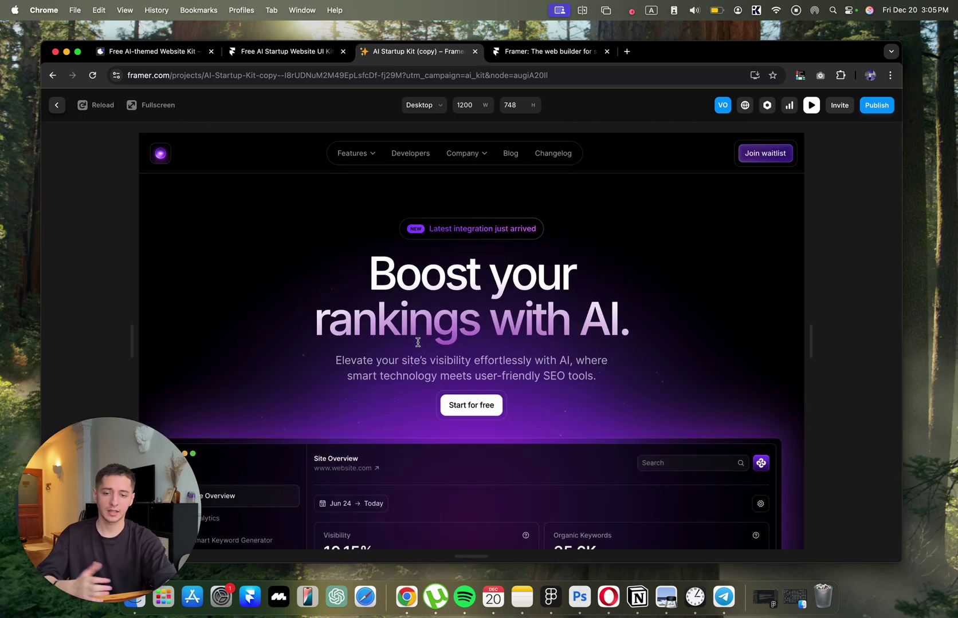
scroll(418, 342, "down", 10)
scroll(417, 342, "up", 5)
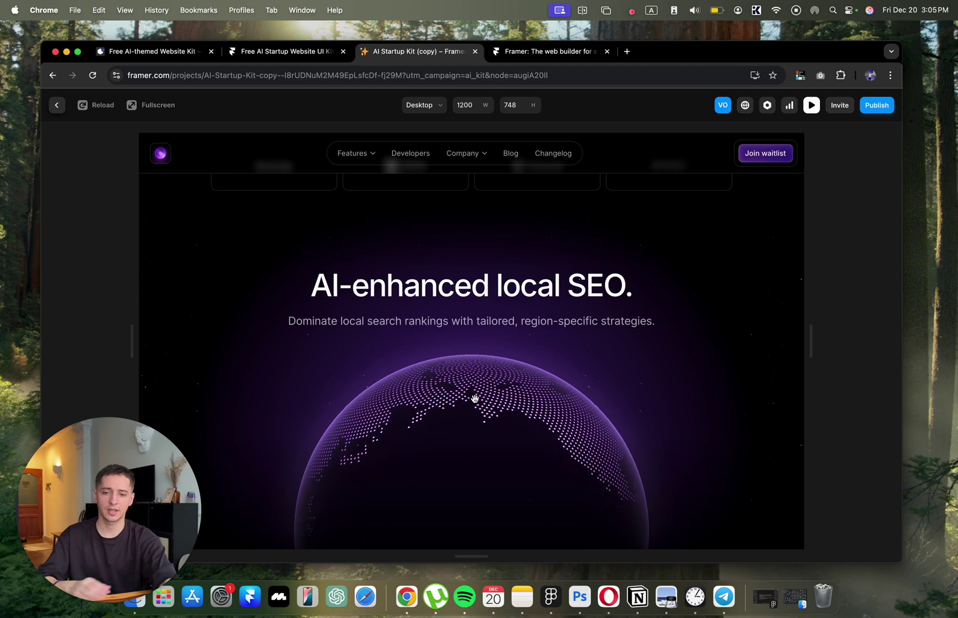
key("Escape")
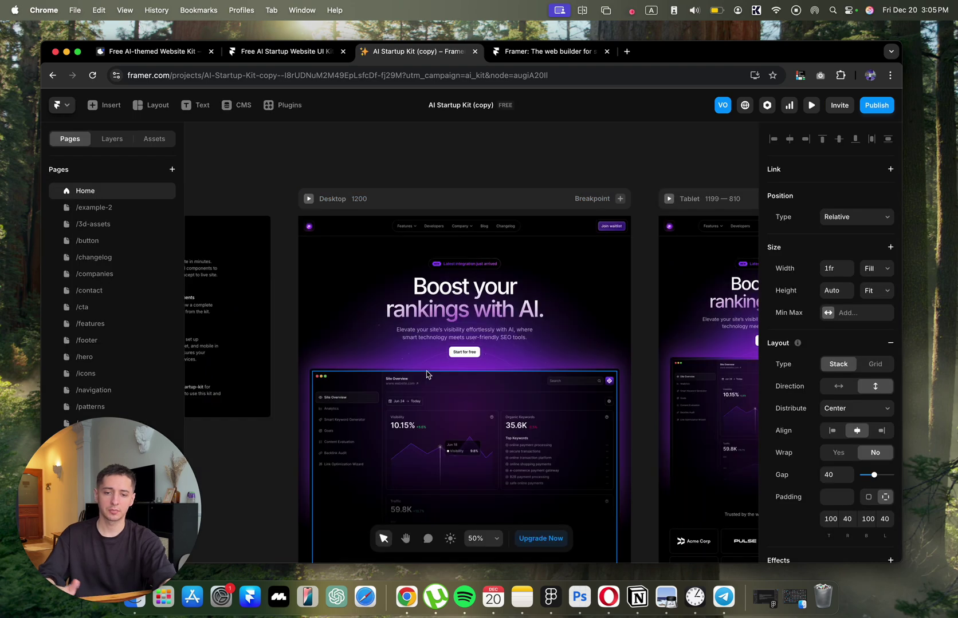
- On the /features page, select the Plug-and-play setup section with its floating icon column
left_click(93, 225)
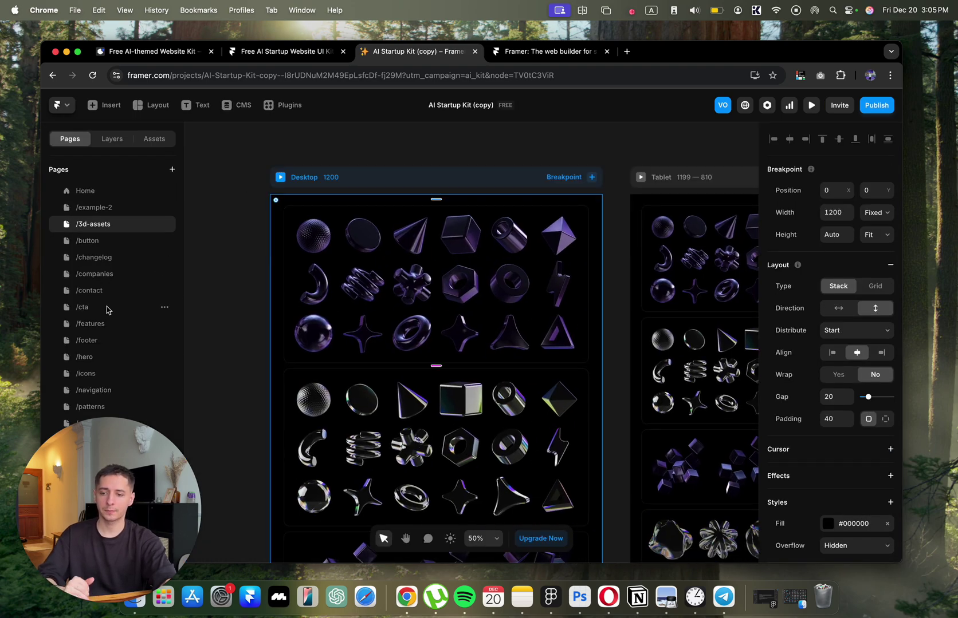
left_click(102, 325)
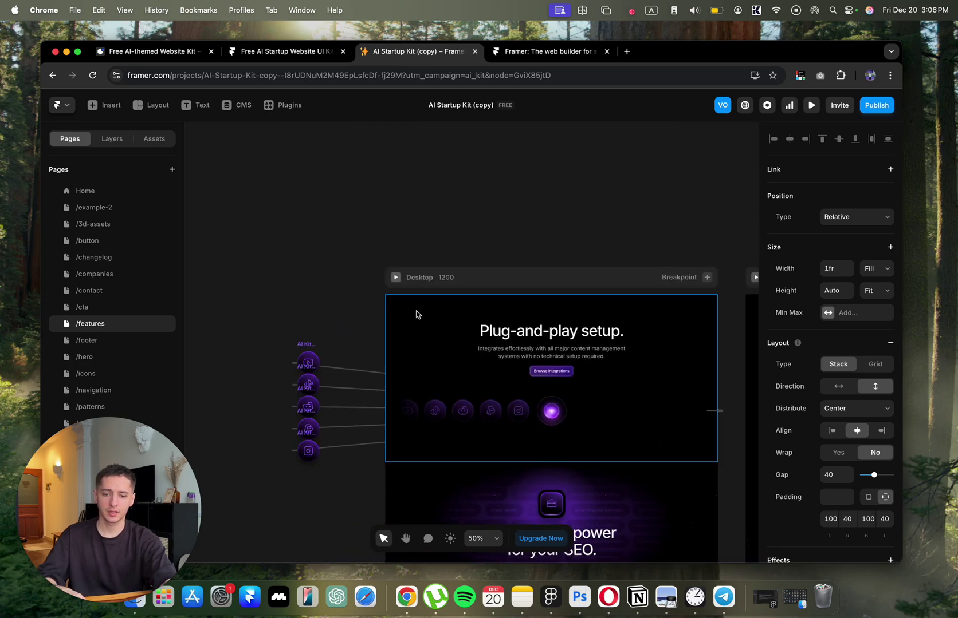
left_click(421, 328)
left_click(414, 309)
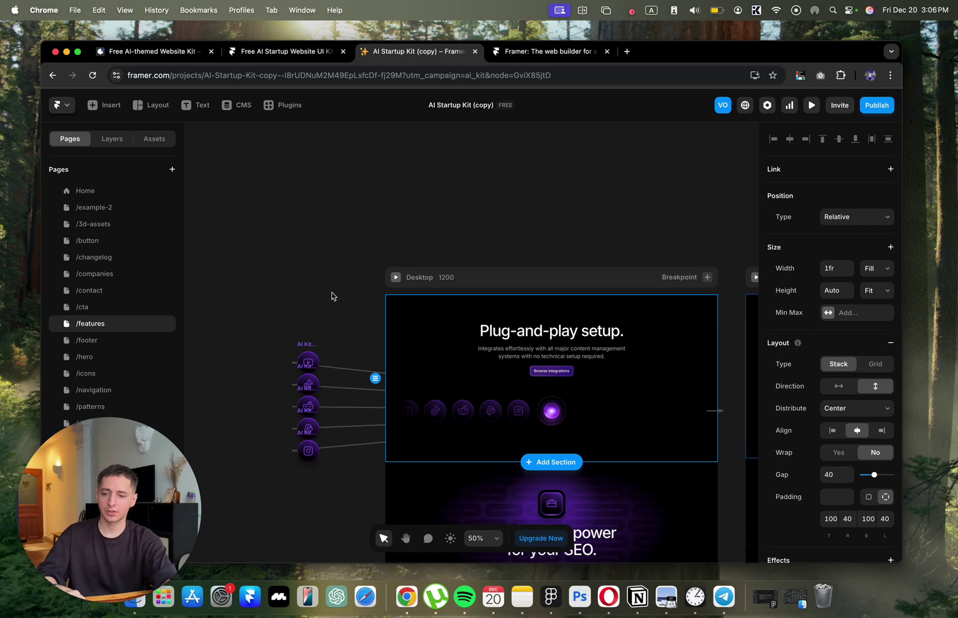
left_click_drag(279, 311, 344, 537)
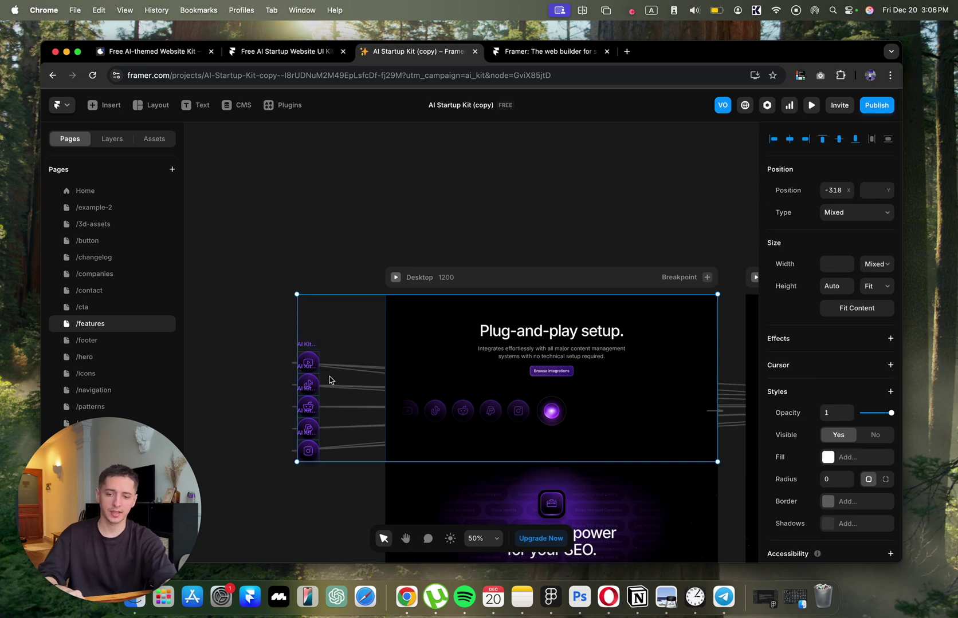
- On the Home page, try pasting the section after the hero and undo the misplaced paste
left_click(84, 191)
left_click(391, 204)
scroll(392, 204, "down", 1)
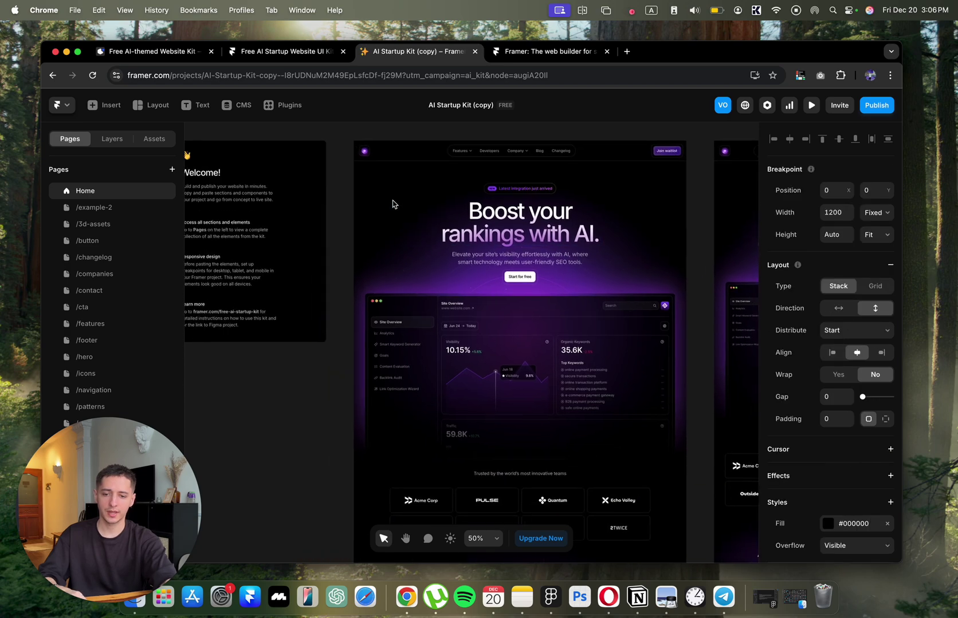
left_click(392, 204)
scroll(429, 291, "down", 8)
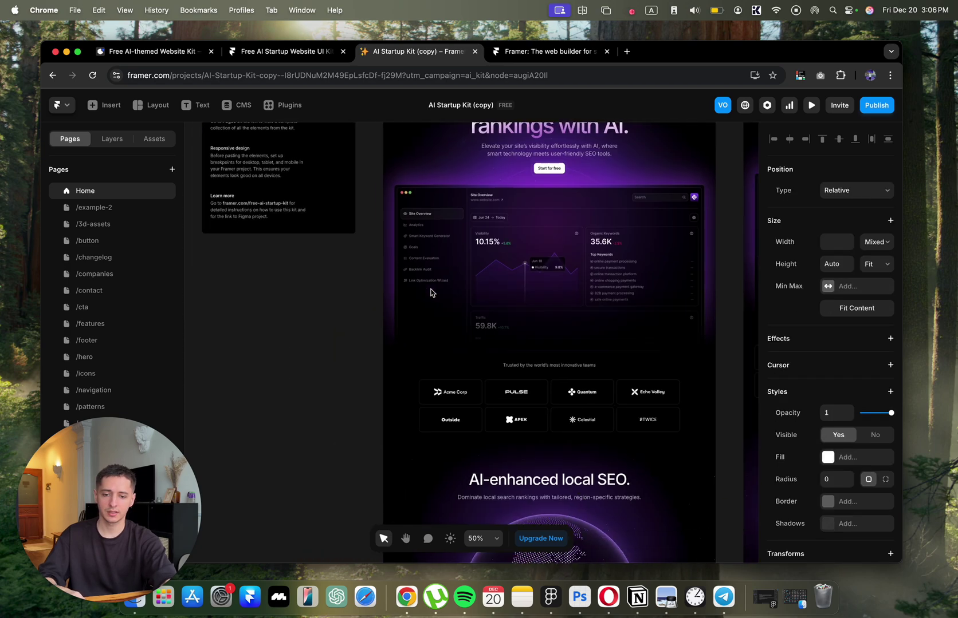
scroll(431, 292, "down", 10)
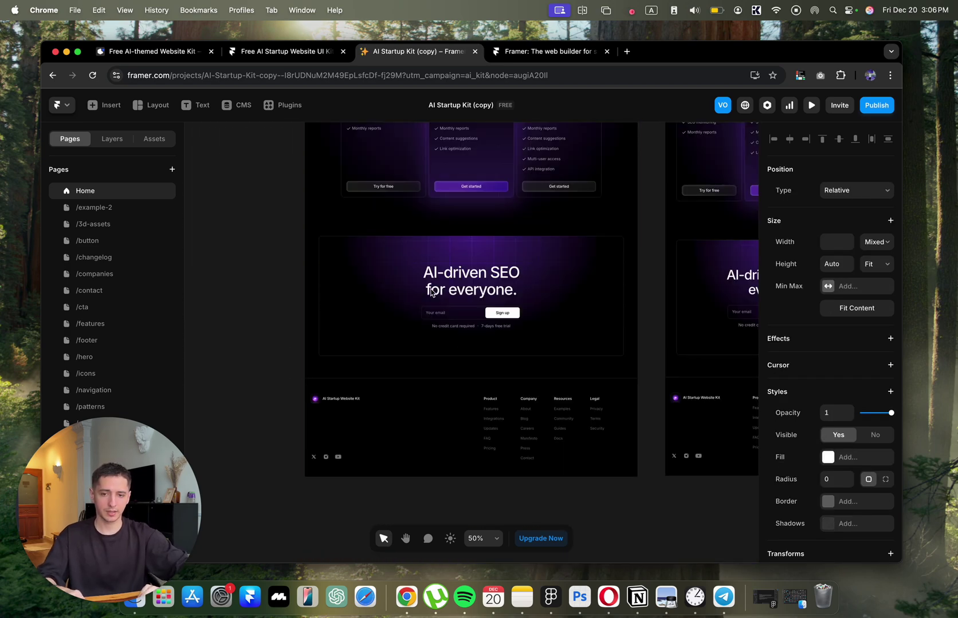
key("super+z")
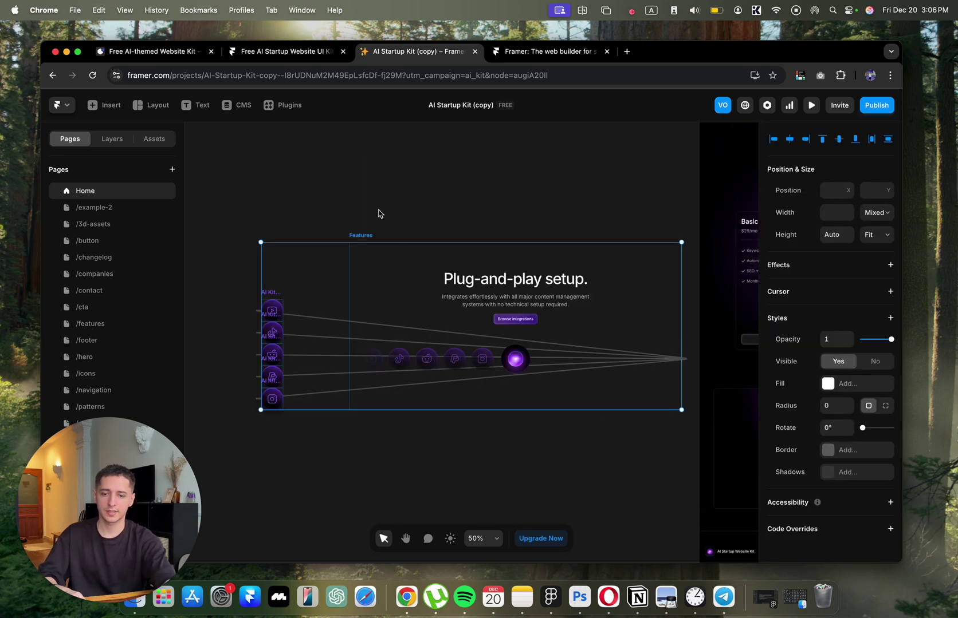
key("super+z")
key("super+z")
key("super+z")
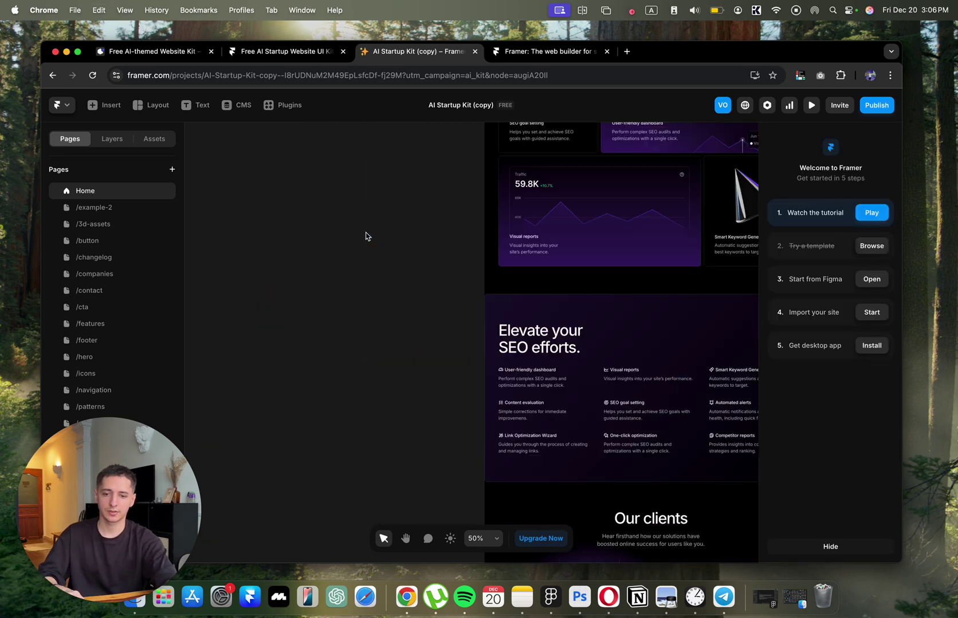
key("super+z")
- Paste the Plug-and-play section into the Home Desktop frame and open the full-size preview
left_click(325, 207)
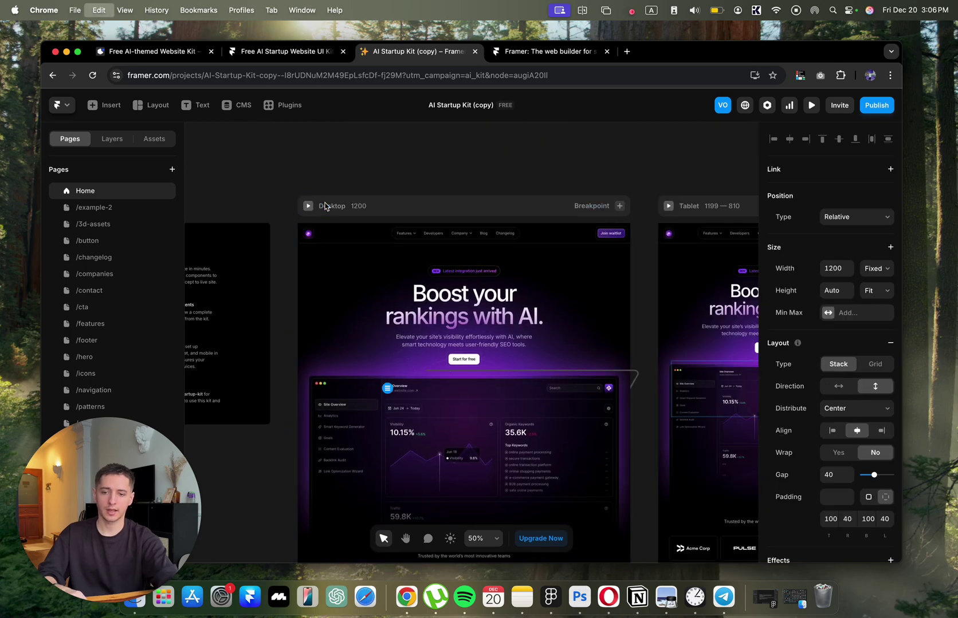
key("super+z")
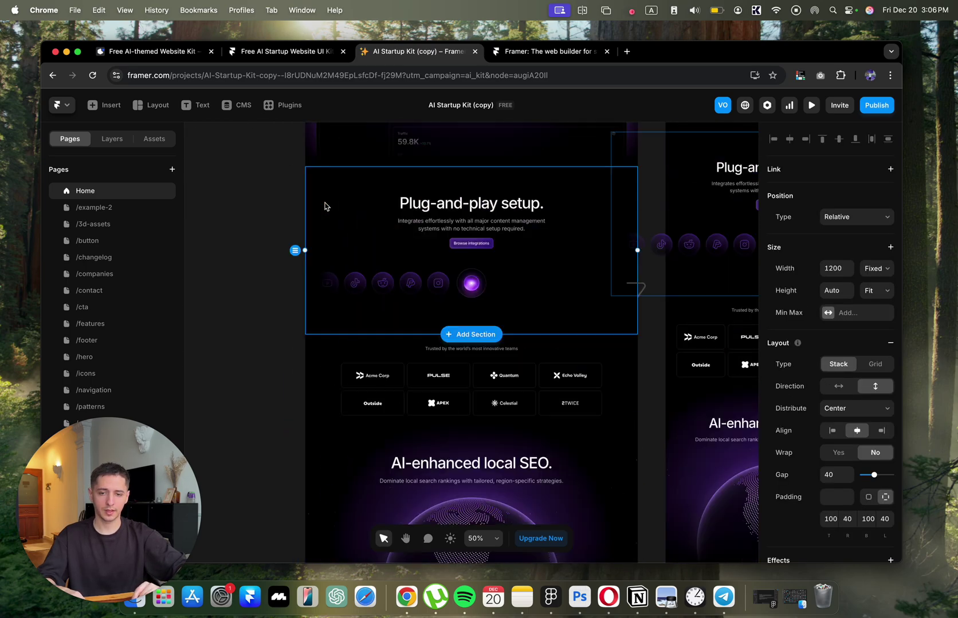
key("super+z")
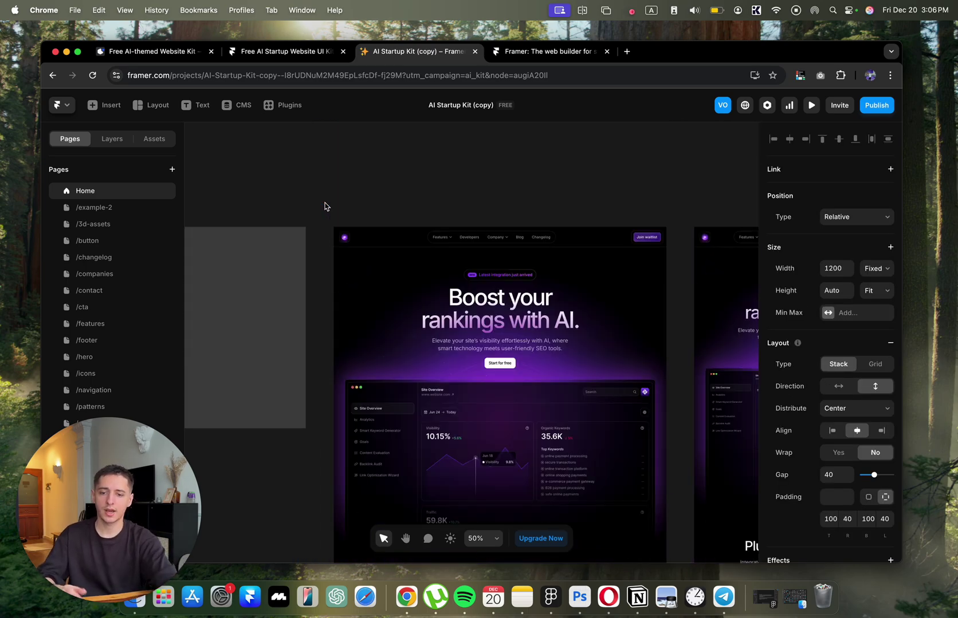
key("super+p")
- Exit the preview and marquee-select the stray icon components beside the Home Desktop frame
scroll(439, 340, "down", 10)
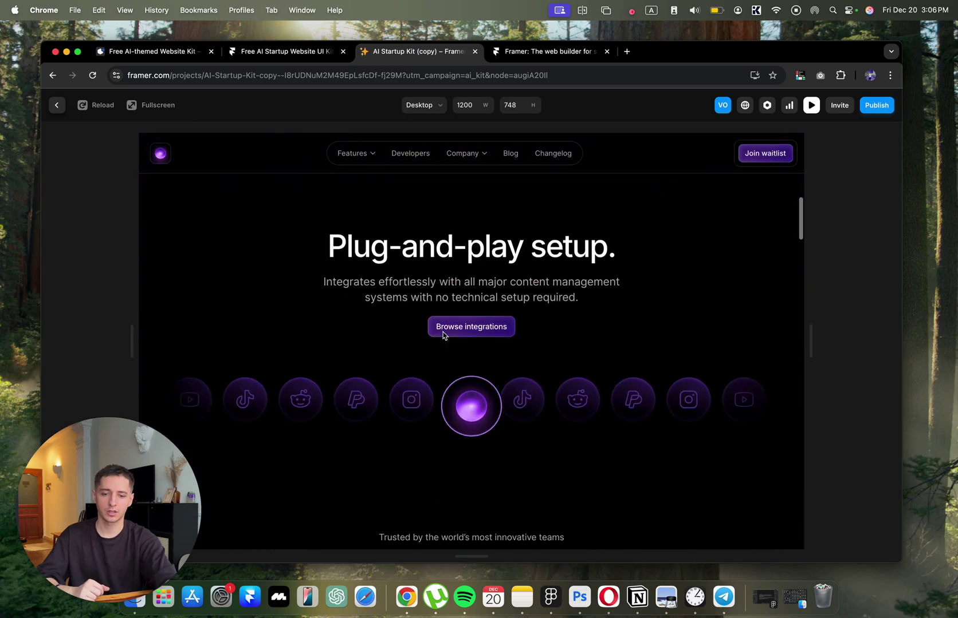
key("Escape")
scroll(643, 301, "down", 5)
scroll(643, 301, "down", 5)
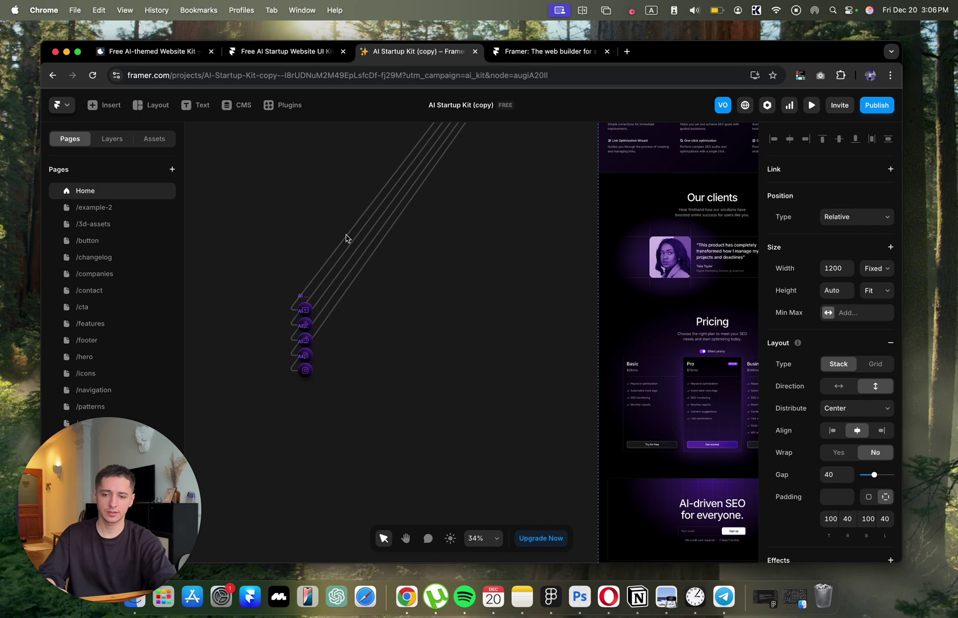
left_click_drag(390, 225, 218, 459)
key("super+r")
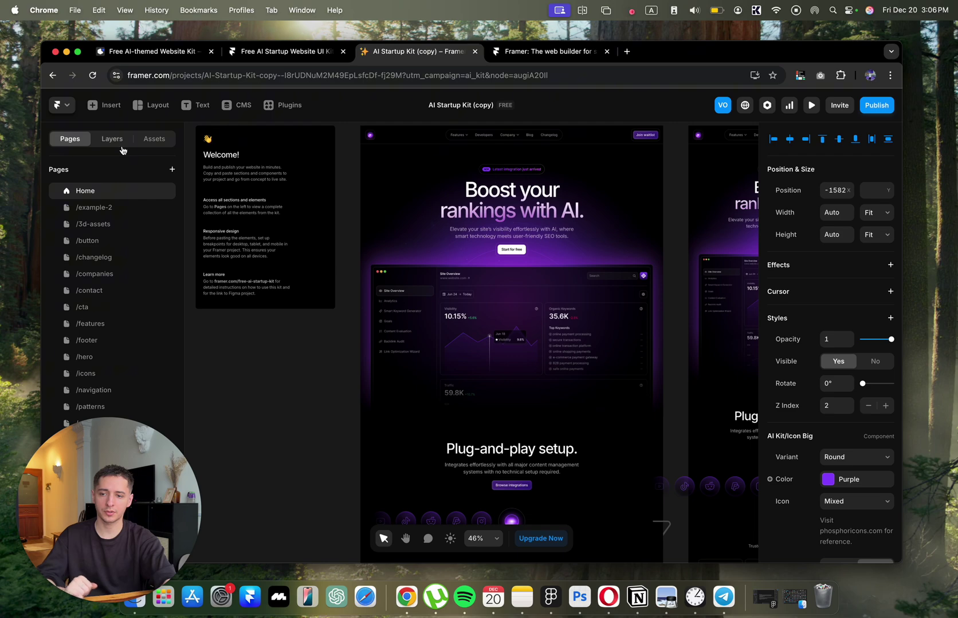
left_click(102, 245)
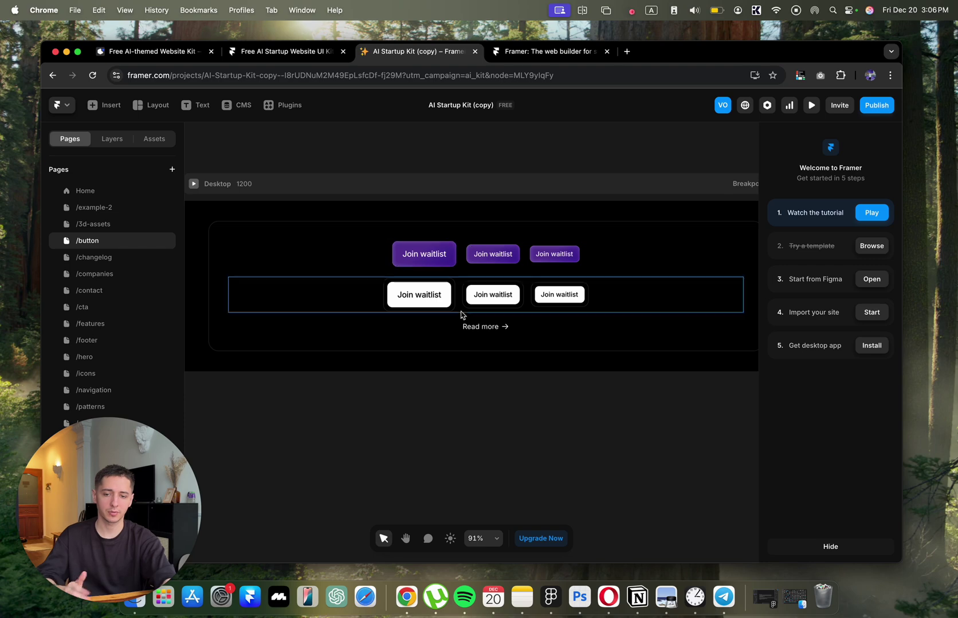
scroll(462, 337, "right", 2)
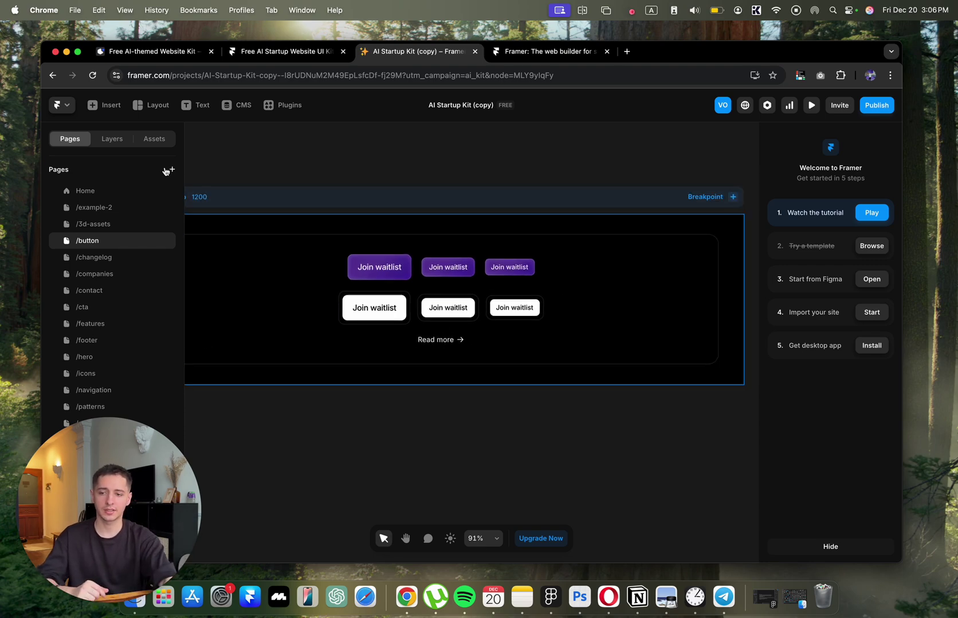
scroll(371, 309, "right", 2)
scroll(373, 319, "right", 3)
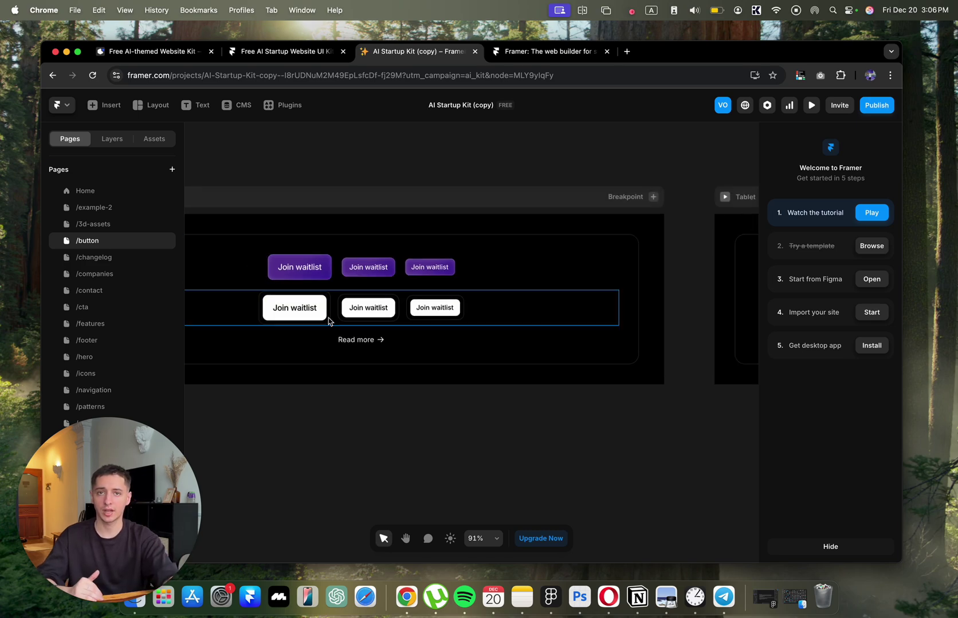
scroll(361, 329, "right", 3)
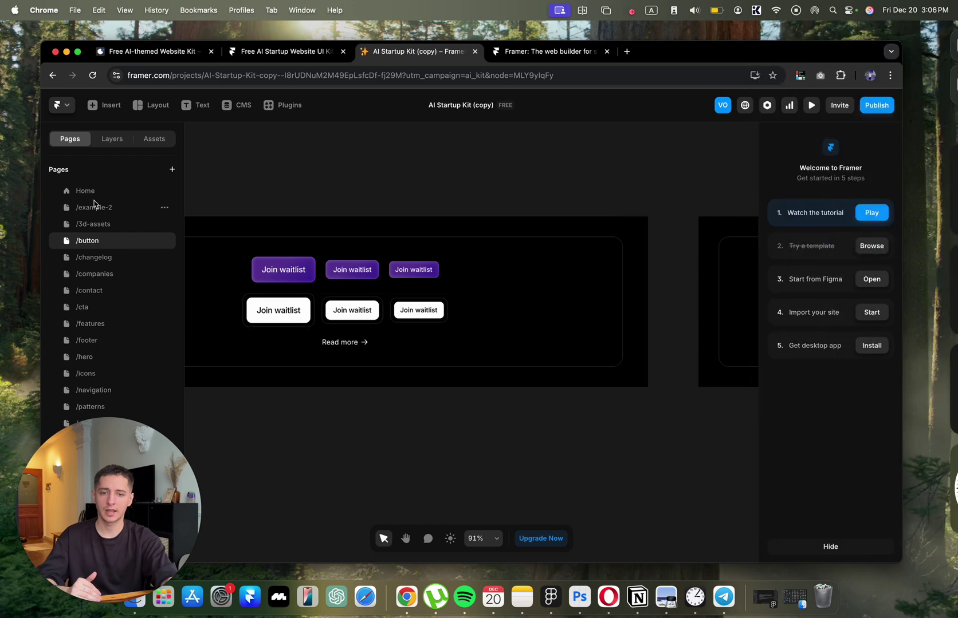
left_click(122, 166)
left_click(95, 197)
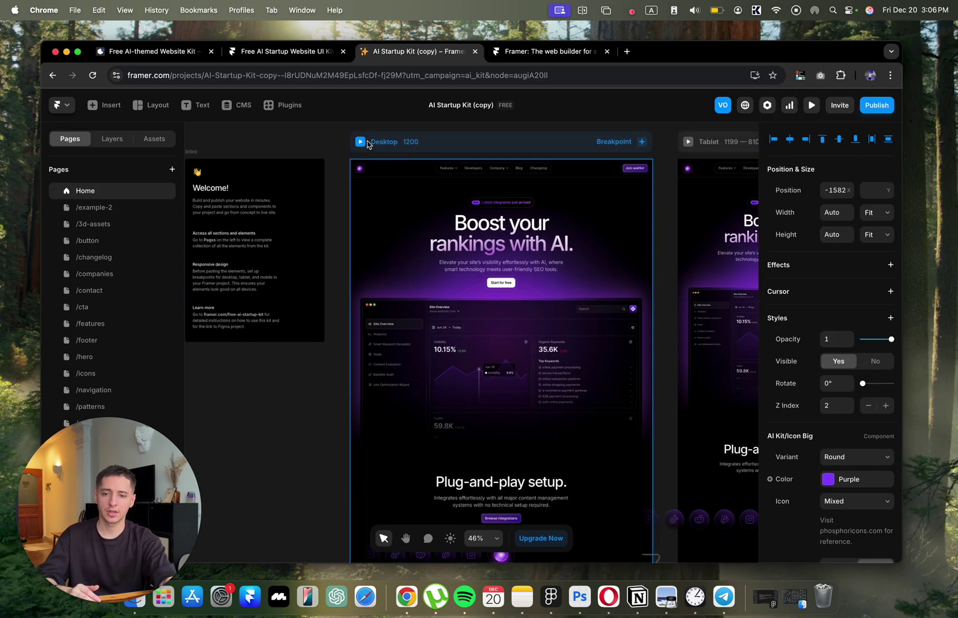
- Preview the Home page at full size and scroll through its sections
left_click(361, 142)
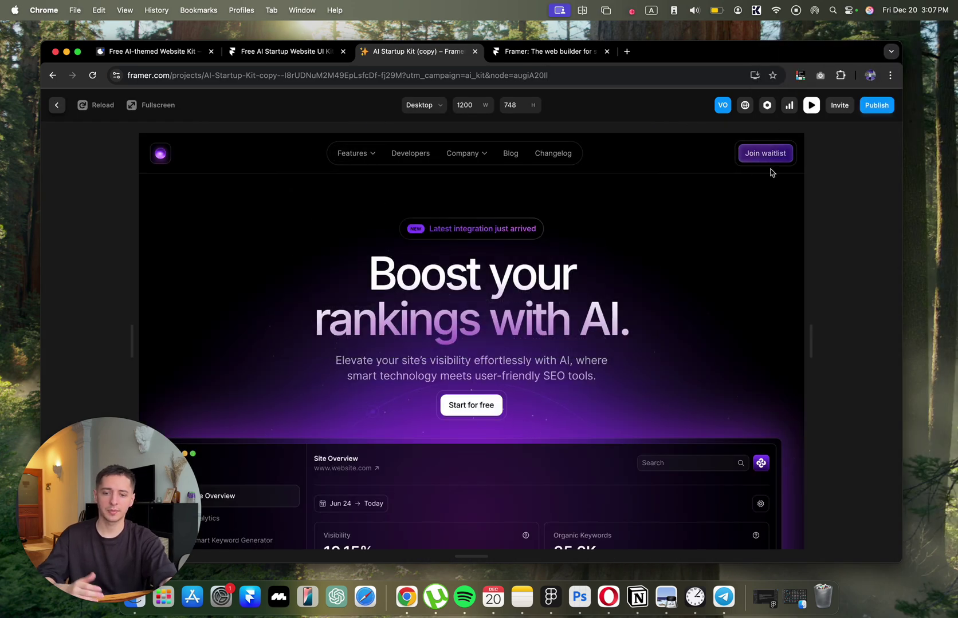
scroll(533, 415, "down", 2)
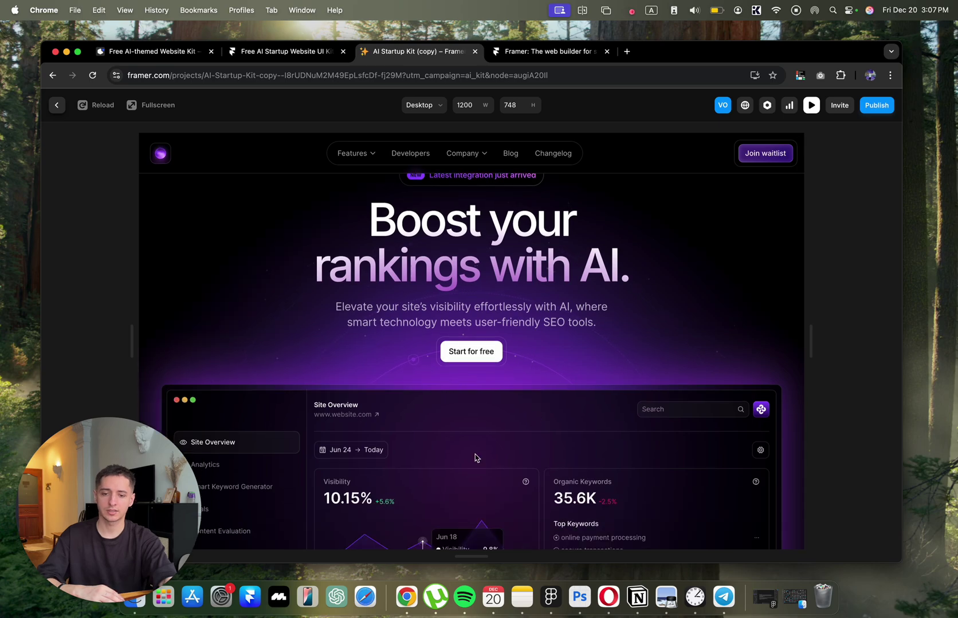
scroll(475, 457, "down", 20)
scroll(475, 456, "up", 8)
scroll(457, 461, "down", 10)
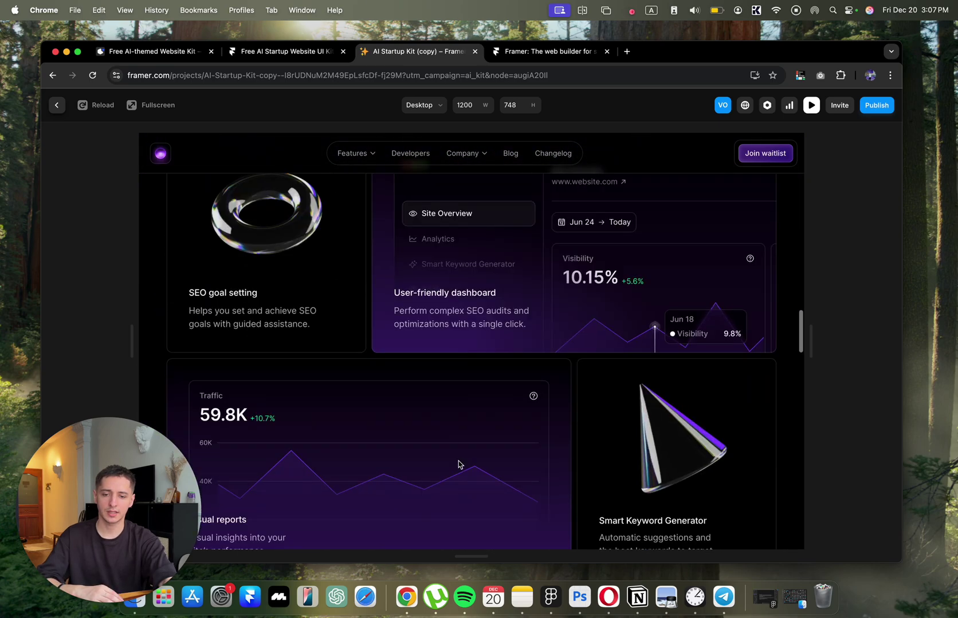
scroll(457, 464, "down", 15)
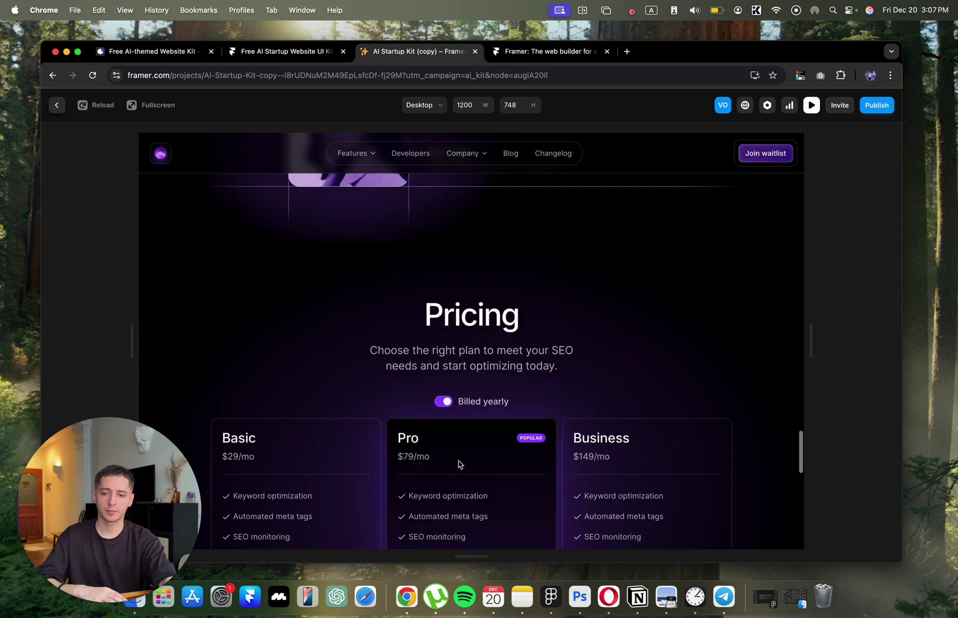
scroll(458, 464, "up", 5)
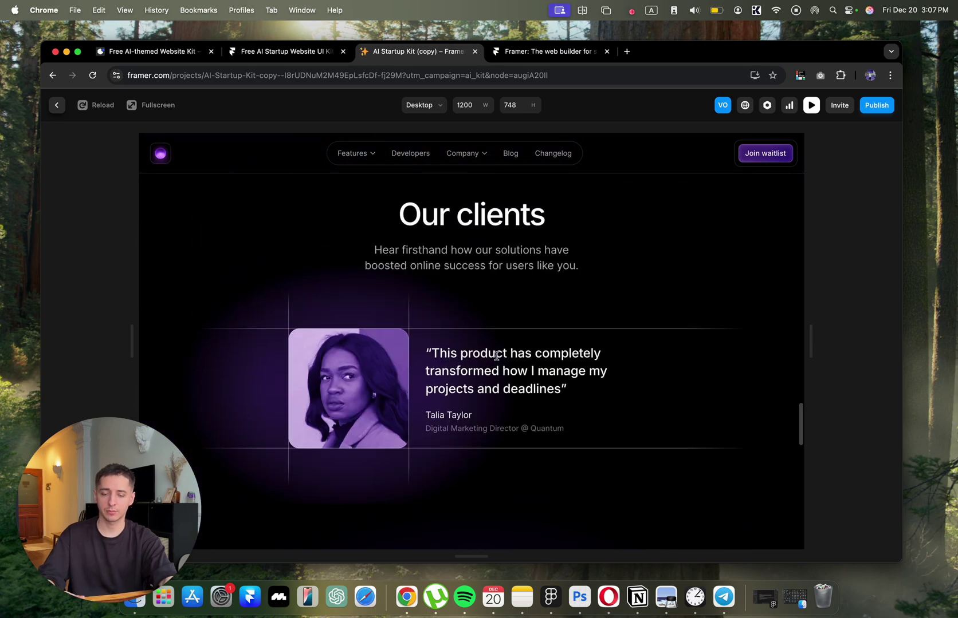
- Close the preview and scroll the canvas down to the Pricing section
key("Escape")
scroll(498, 357, "down", 10)
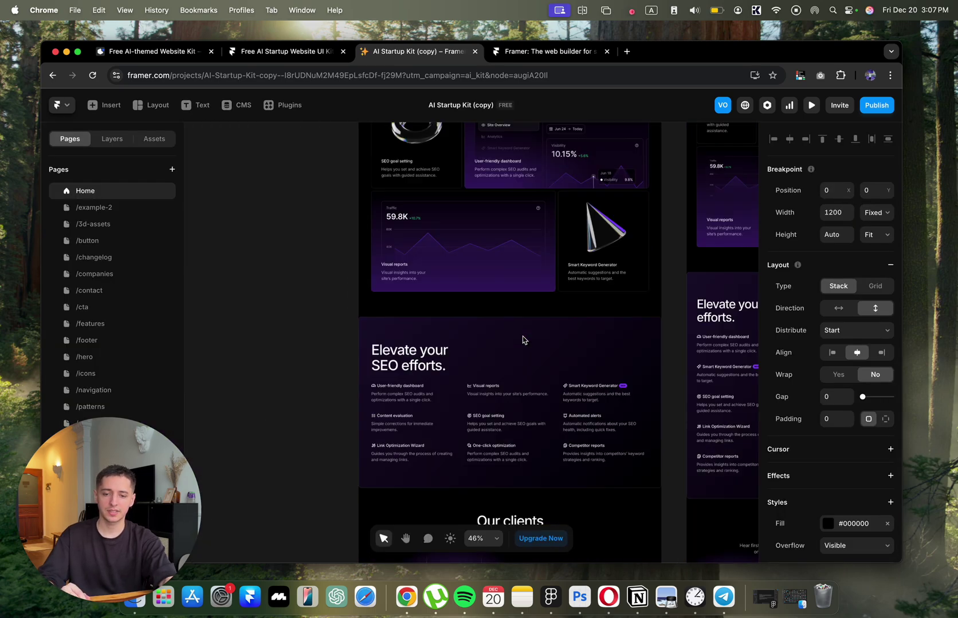
scroll(523, 340, "down", 5)
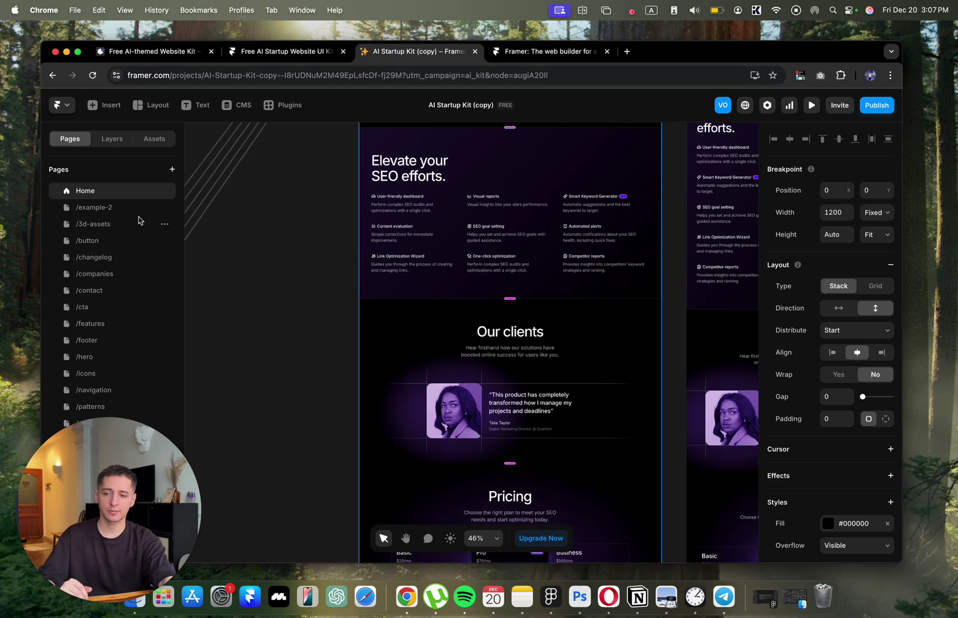
- Open the /example-2 page and look over its testimonial and pricing table
left_click(98, 210)
scroll(365, 400, "down", 10)
scroll(440, 341, "up", 5)
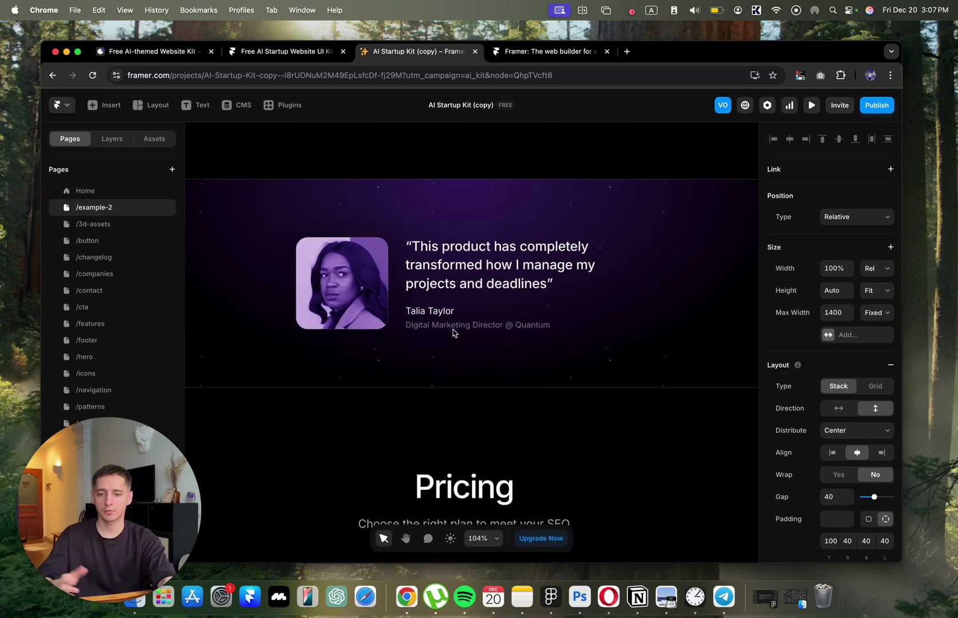
scroll(451, 332, "down", 3)
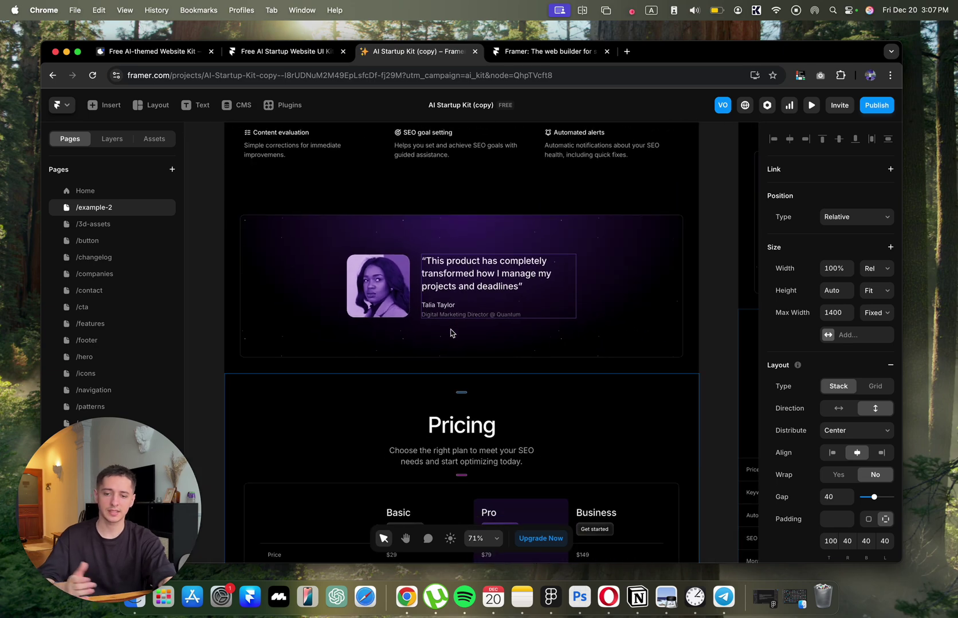
scroll(450, 343, "down", 10)
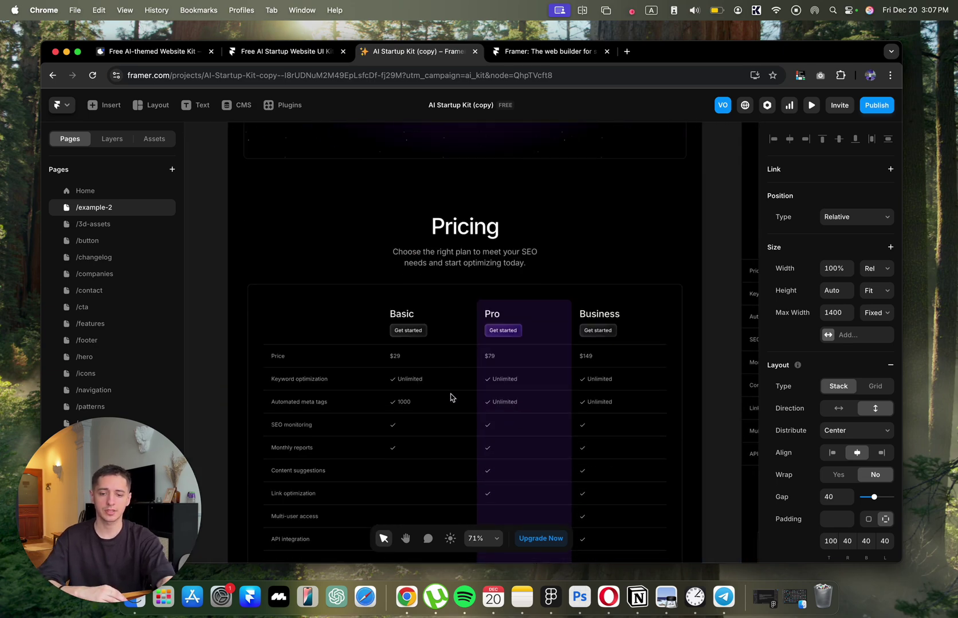
scroll(450, 396, "up", 3)
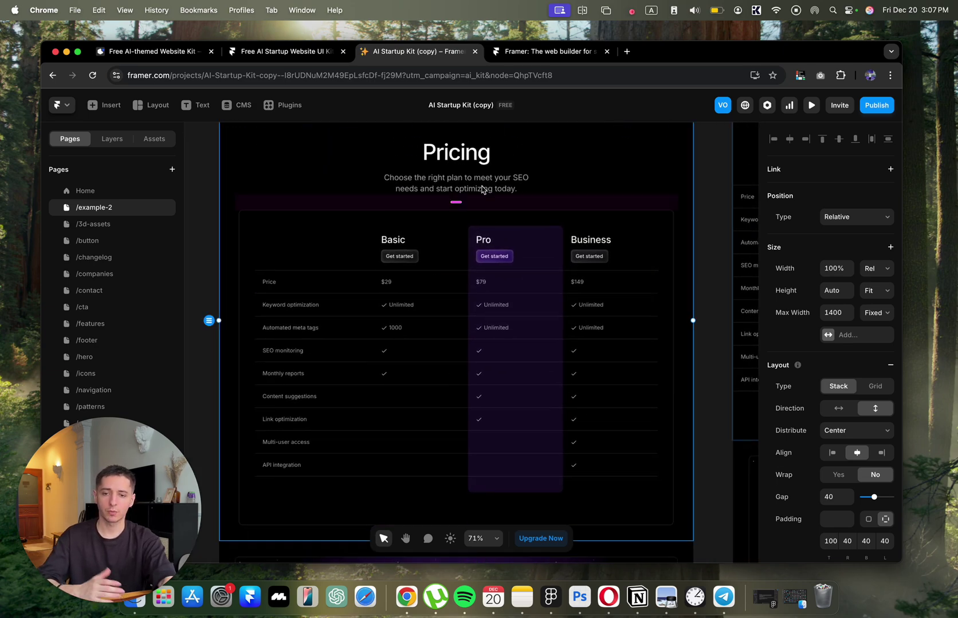
- Switch back to the Home page and scroll its canvas
left_click(73, 191)
scroll(406, 346, "down", 5)
scroll(407, 347, "up", 2)
scroll(406, 347, "up", 2)
- Live-preview the Home page down to the Pricing section, then close the preview
key("super+p")
scroll(443, 388, "down", 15)
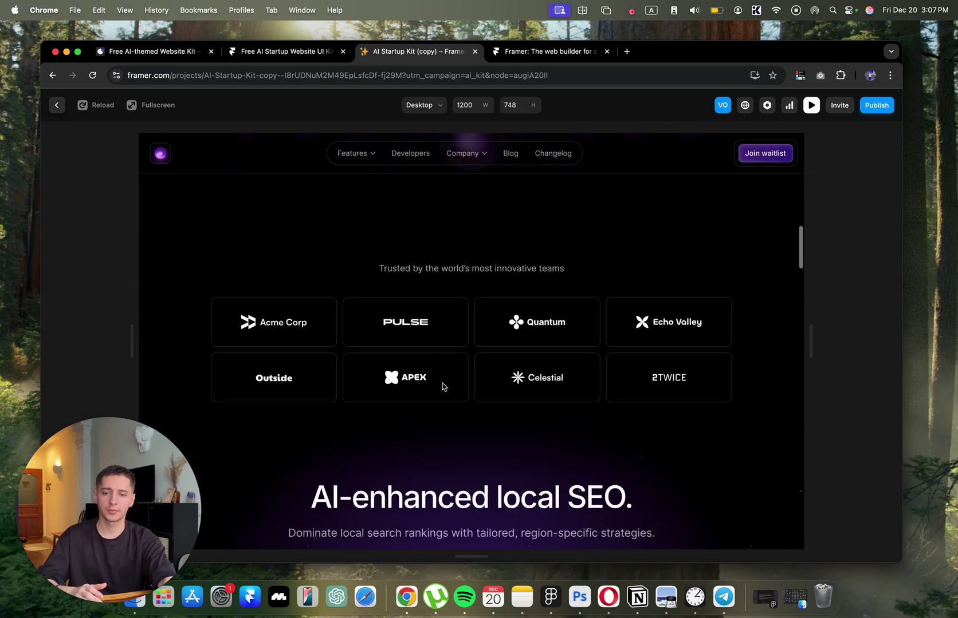
scroll(442, 386, "down", 10)
scroll(456, 293, "up", 2)
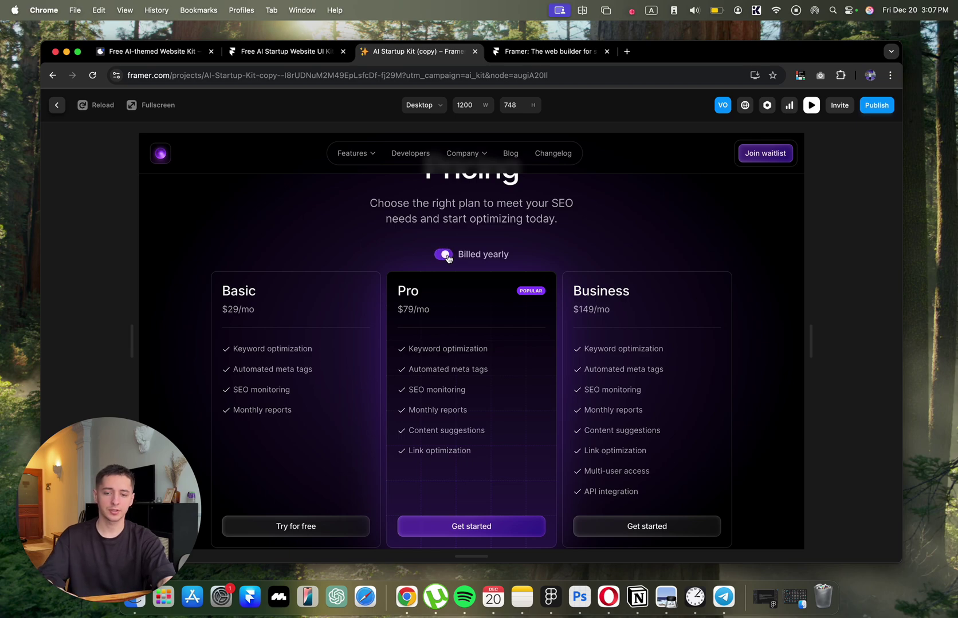
key("Escape")
- Open the Pricing component to view its yearly and monthly variants, then return to Home
left_click(470, 355)
double_click(470, 355)
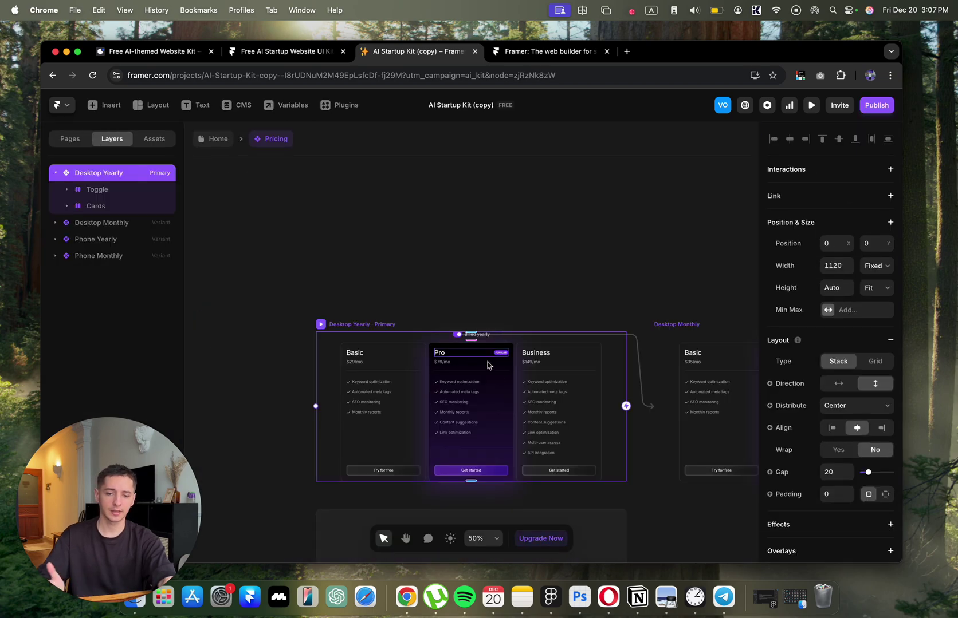
scroll(493, 373, "right", 5)
key("Escape")
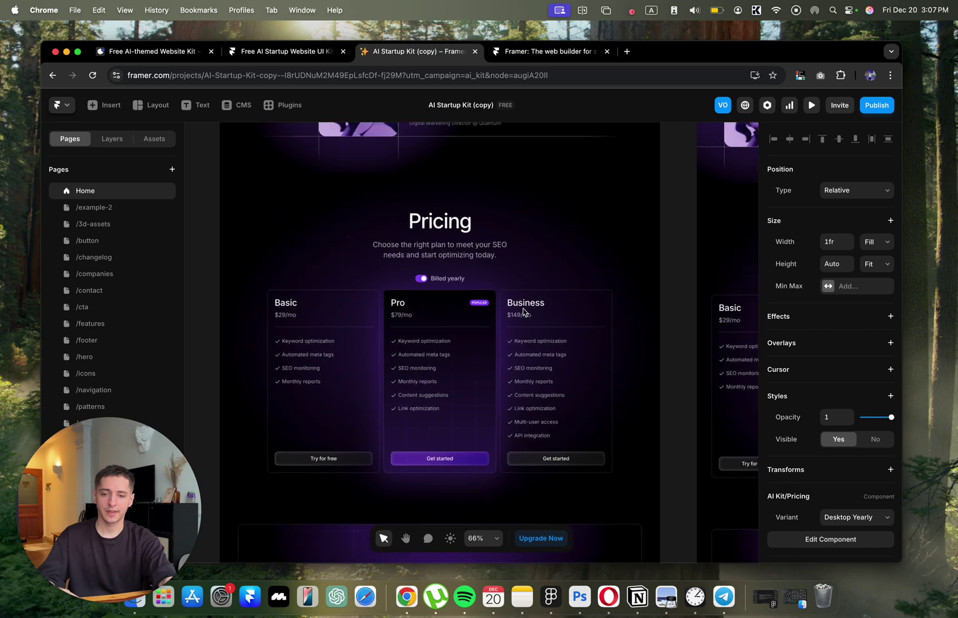
scroll(522, 312, "down", 3)
scroll(523, 312, "down", 8)
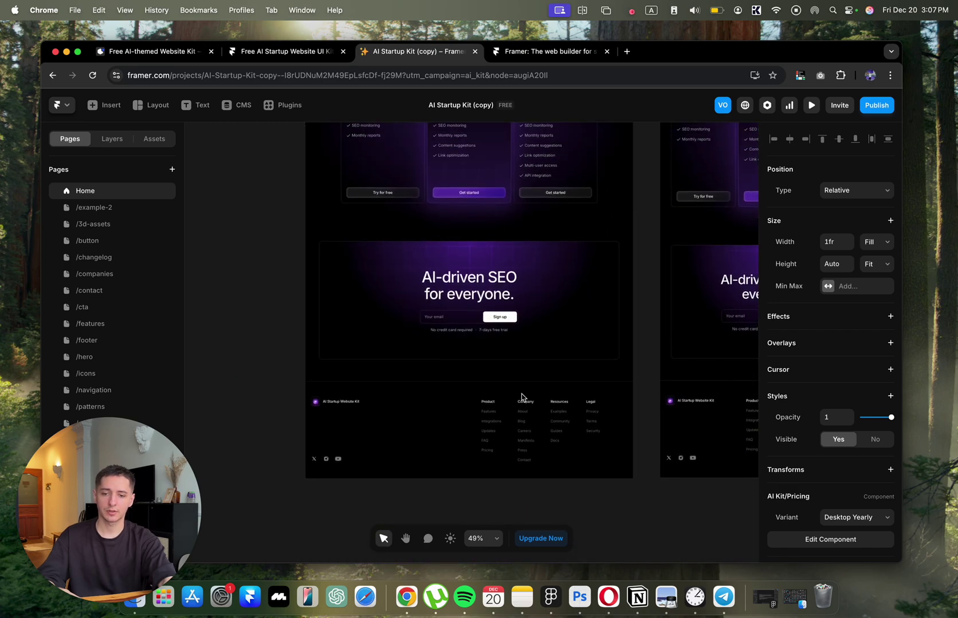
- Open the /cta page and glance over its canvas
left_click(125, 314)
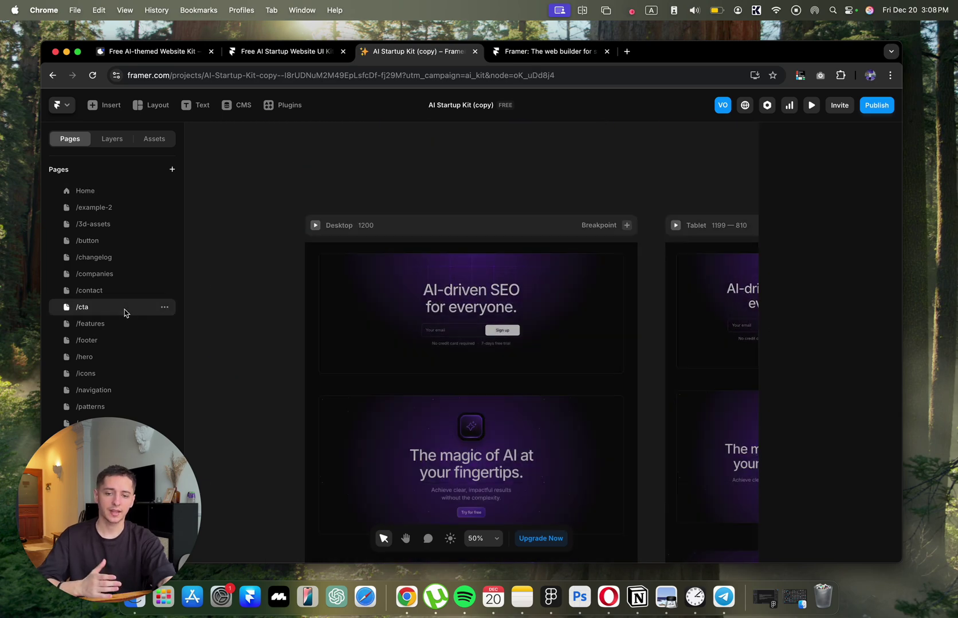
scroll(454, 295, "down", 4)
scroll(453, 295, "up", 5)
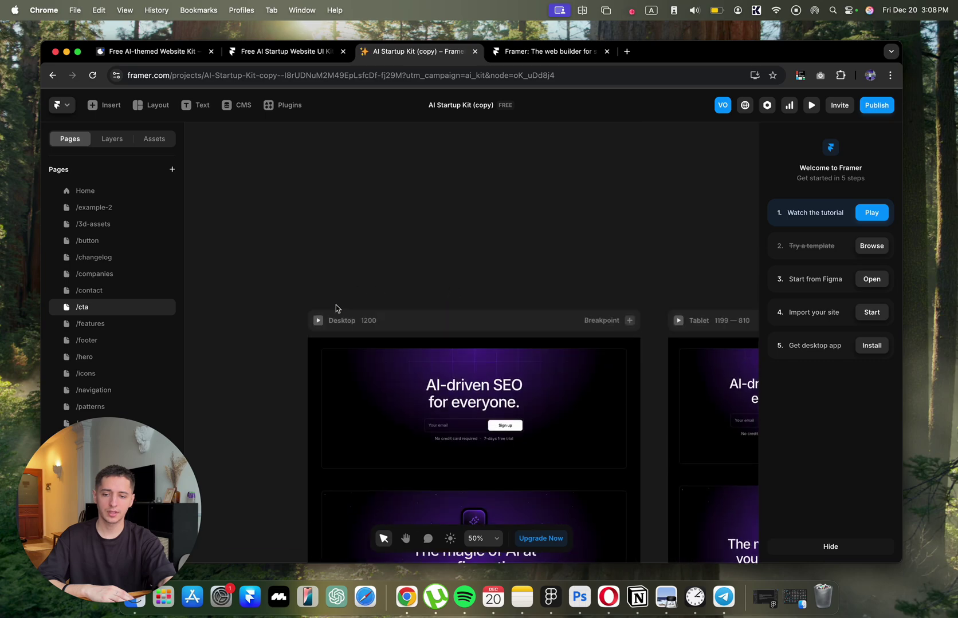
- Live-preview /cta through its call-to-action and newsletter sections, then return to editing
key("super+p")
scroll(430, 417, "down", 7)
scroll(430, 417, "up", 4)
scroll(430, 416, "up", 3)
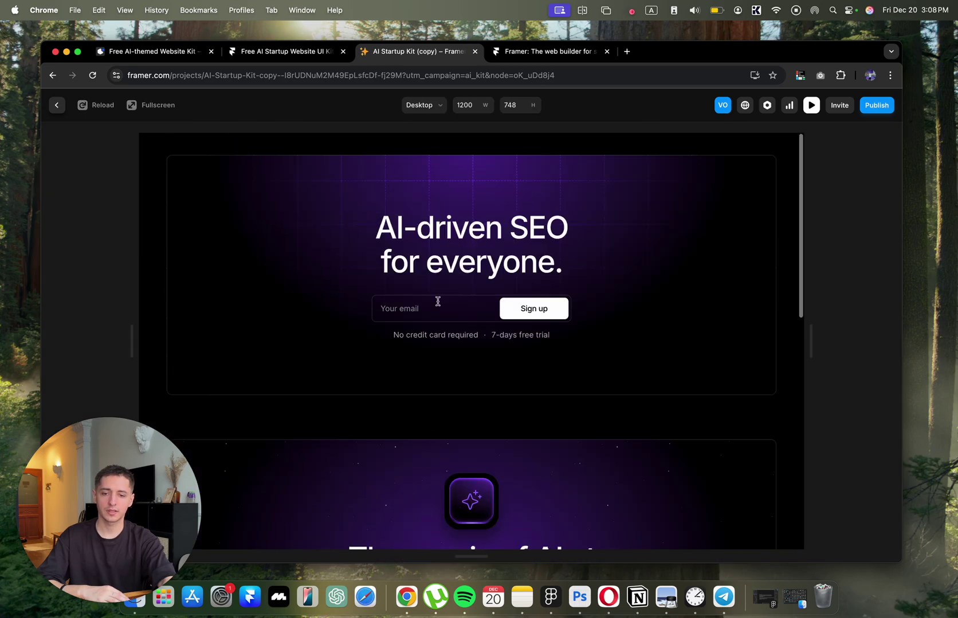
scroll(401, 331, "down", 10)
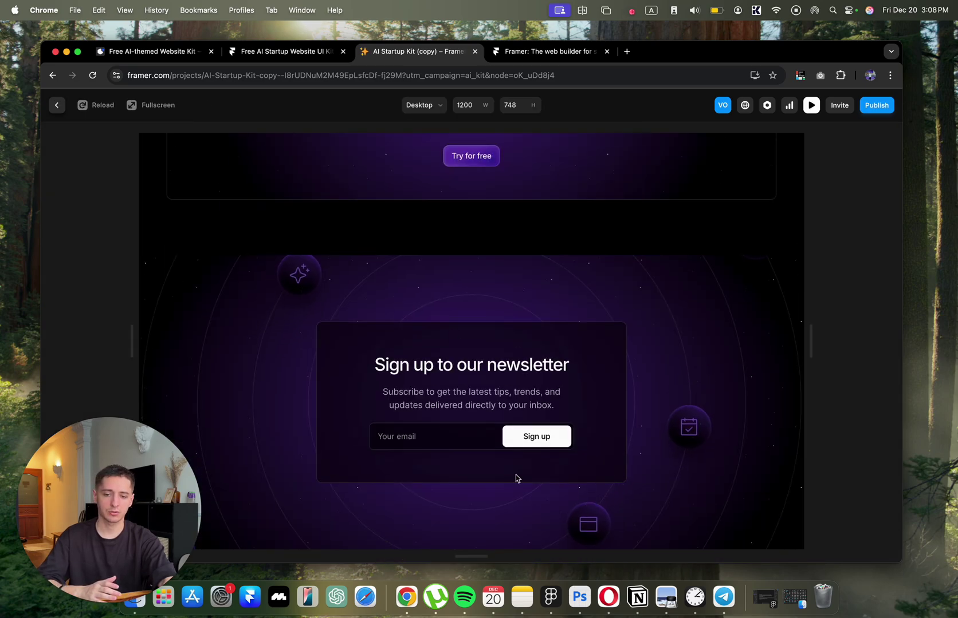
scroll(479, 402, "up", 10)
scroll(495, 335, "down", 8)
scroll(496, 333, "up", 8)
scroll(437, 358, "down", 5)
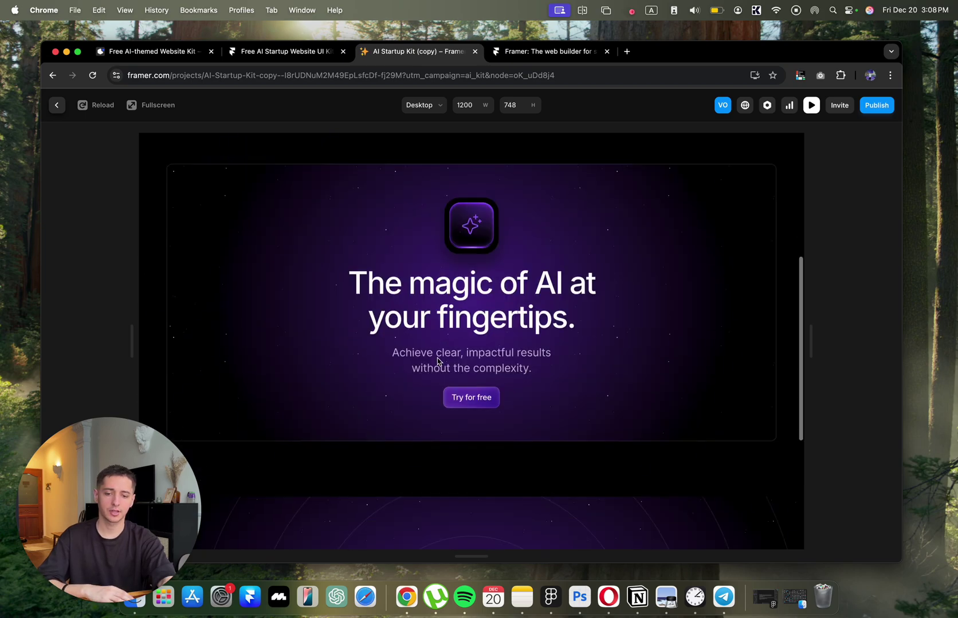
scroll(473, 406, "up", 3)
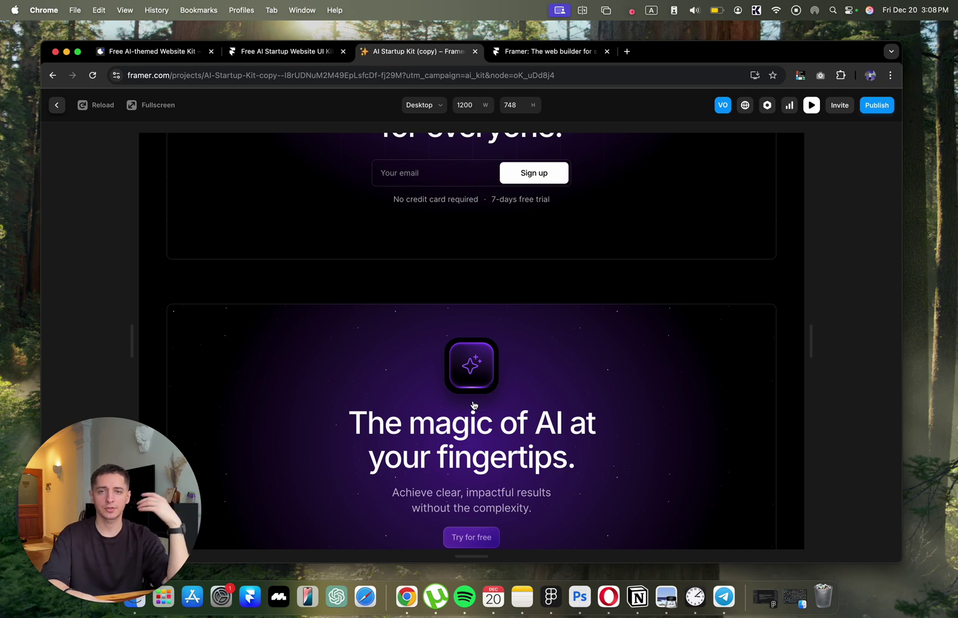
scroll(473, 405, "up", 3)
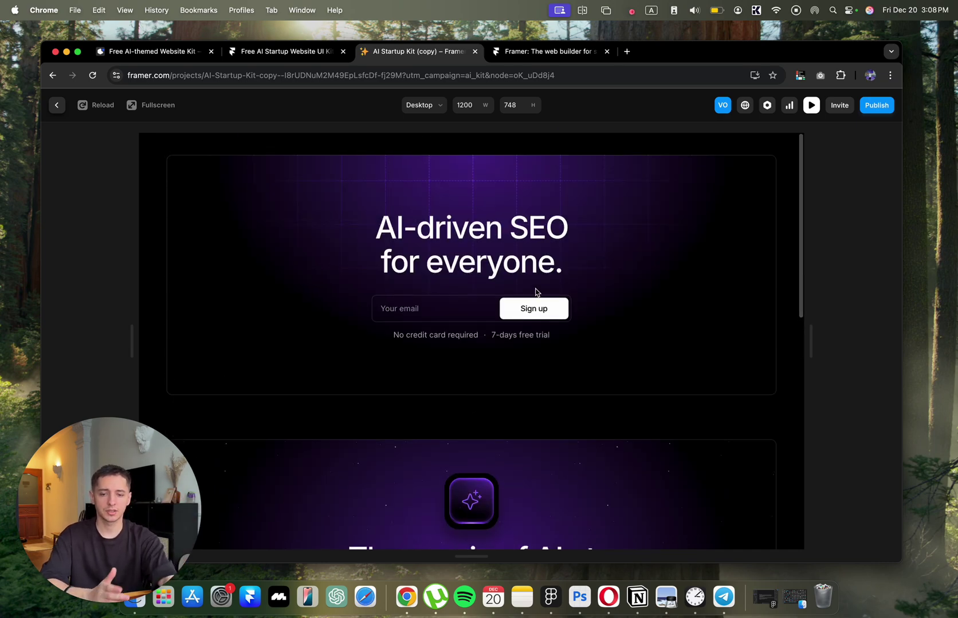
scroll(497, 370, "down", 5)
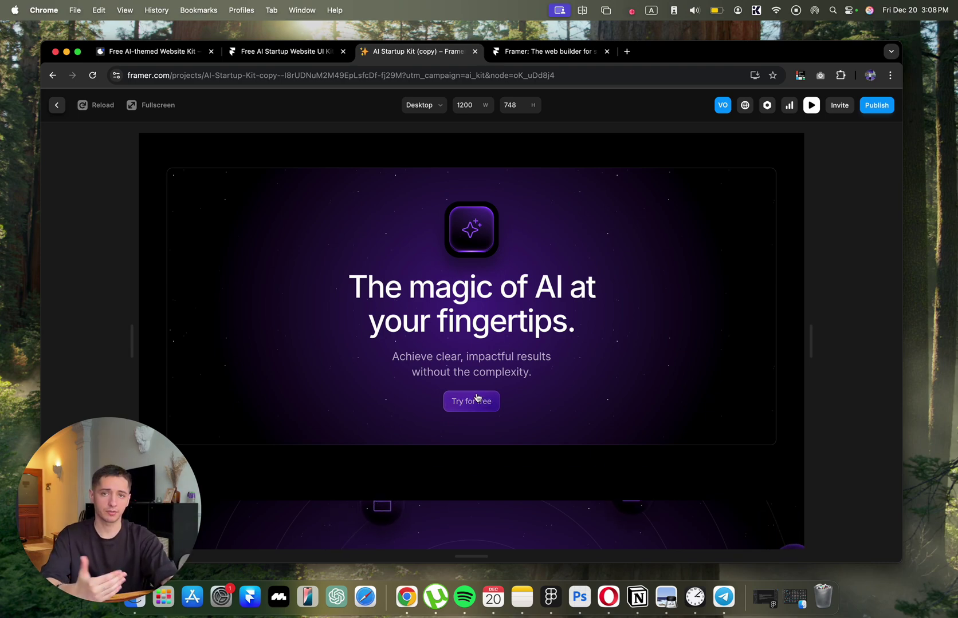
scroll(476, 397, "down", 5)
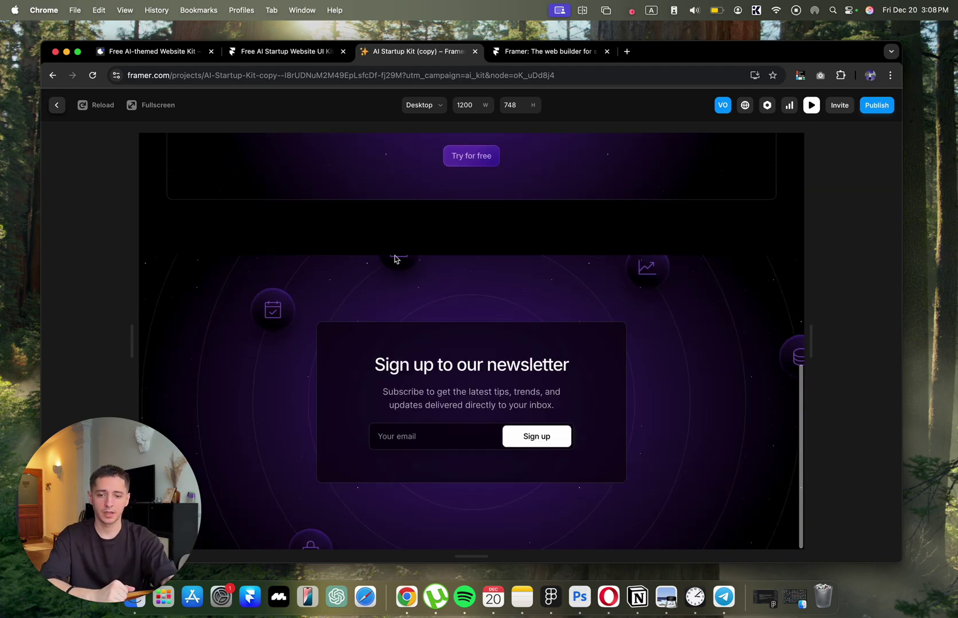
left_click(59, 105)
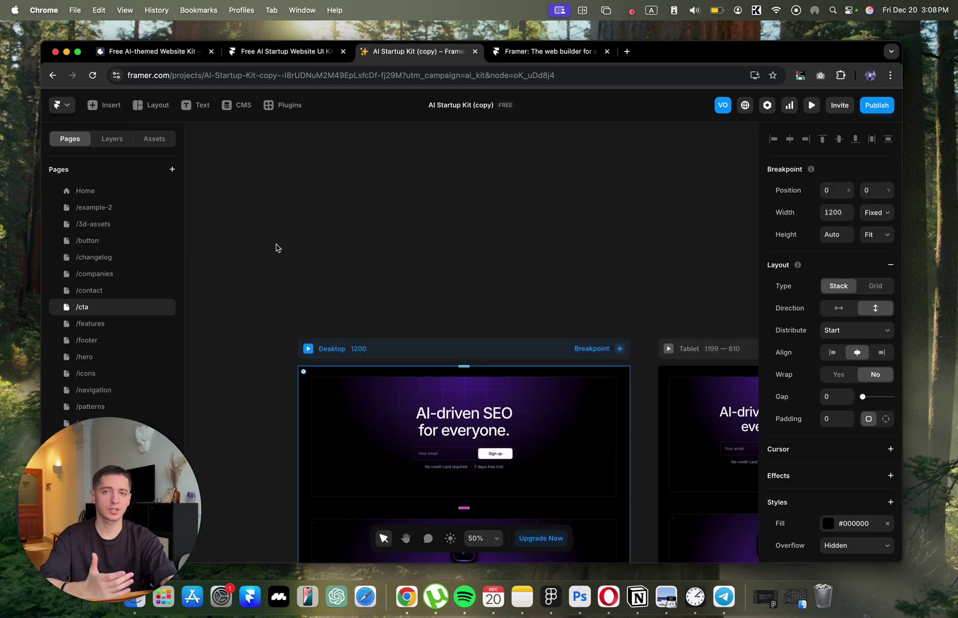
left_click(86, 191)
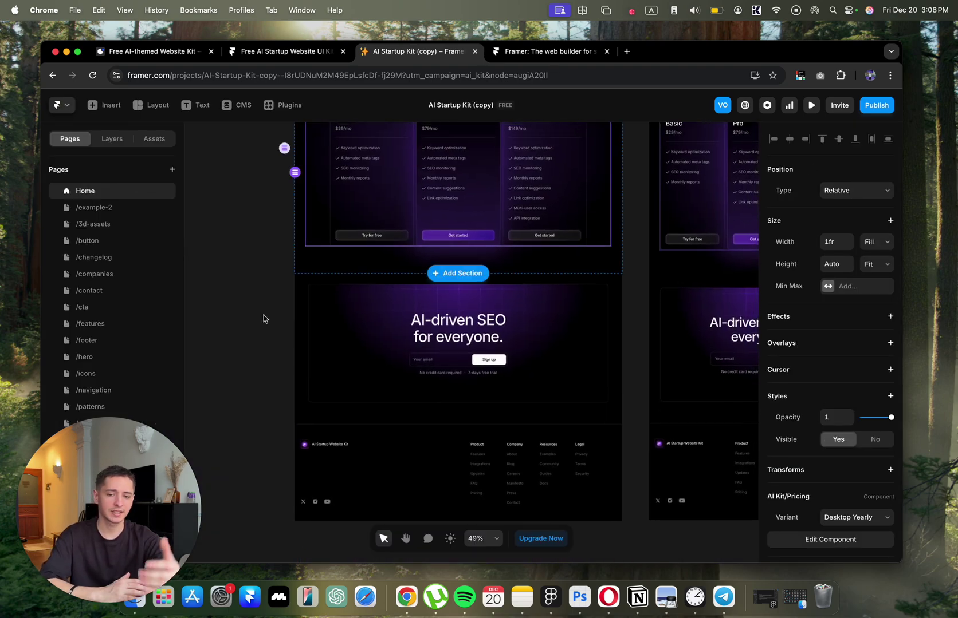
scroll(263, 319, "up", 4)
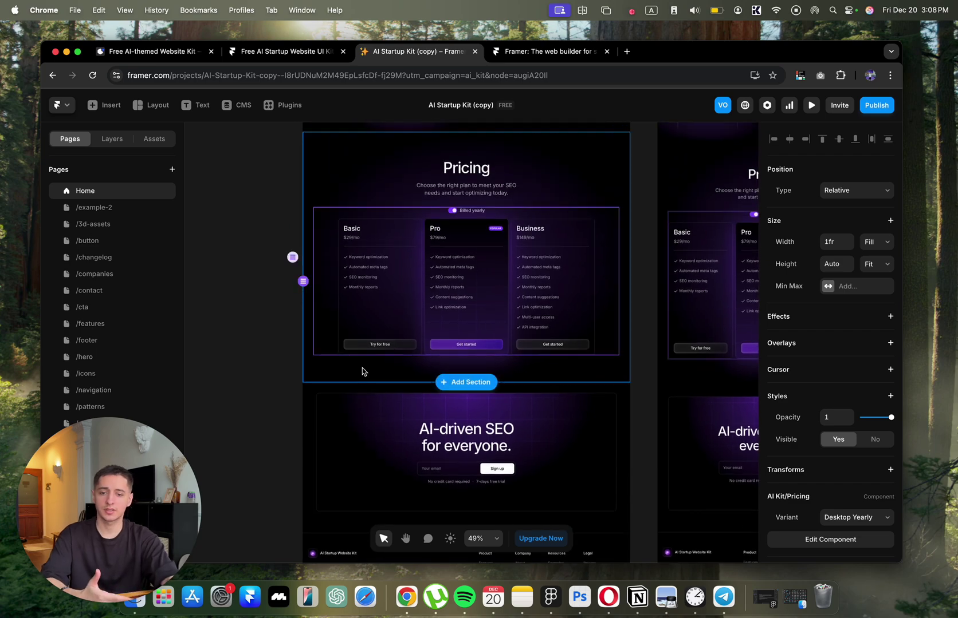
scroll(464, 302, "up", 1)
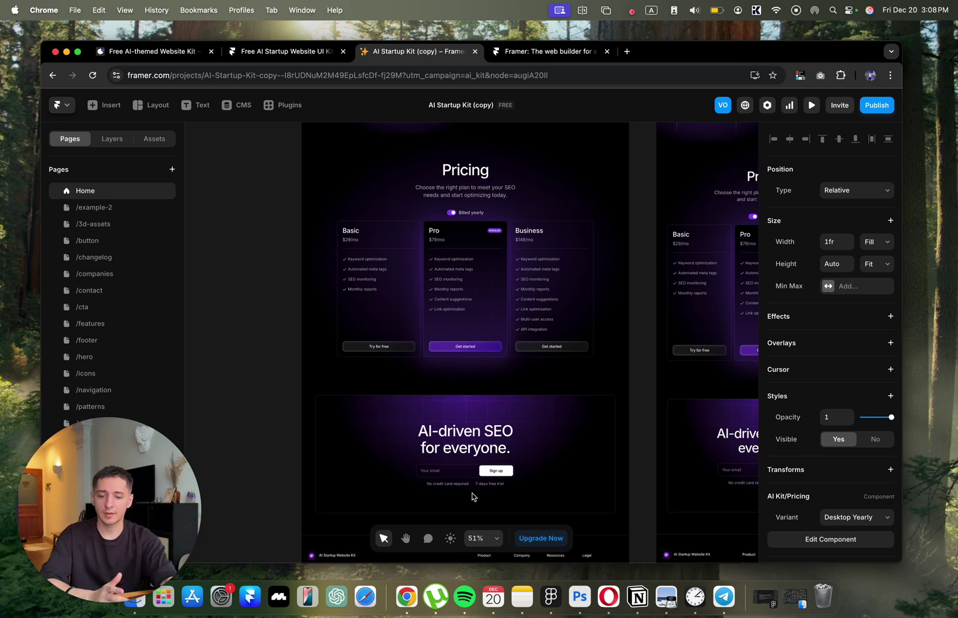
scroll(473, 497, "up", 5)
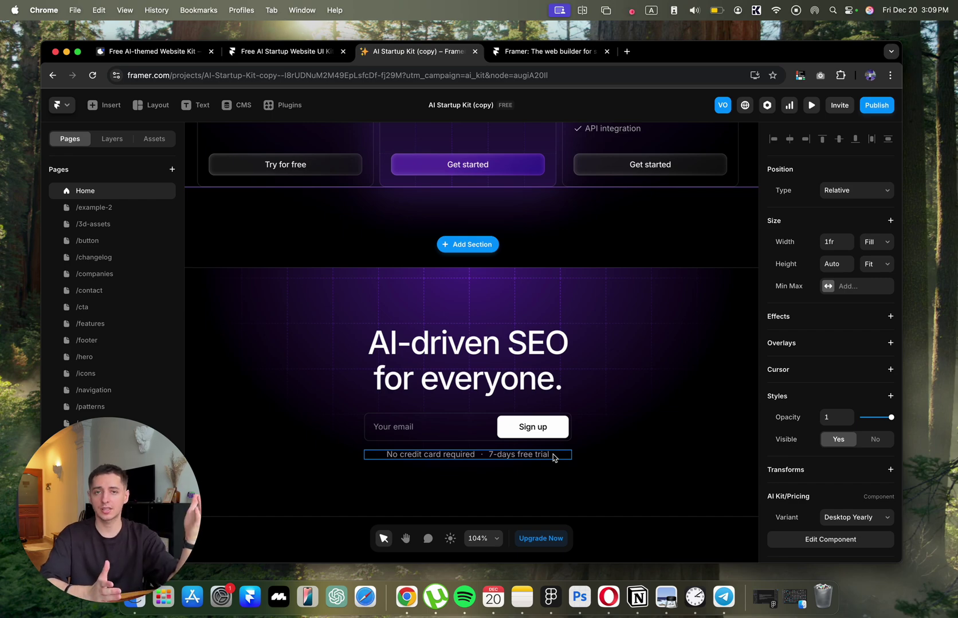
left_click(660, 305)
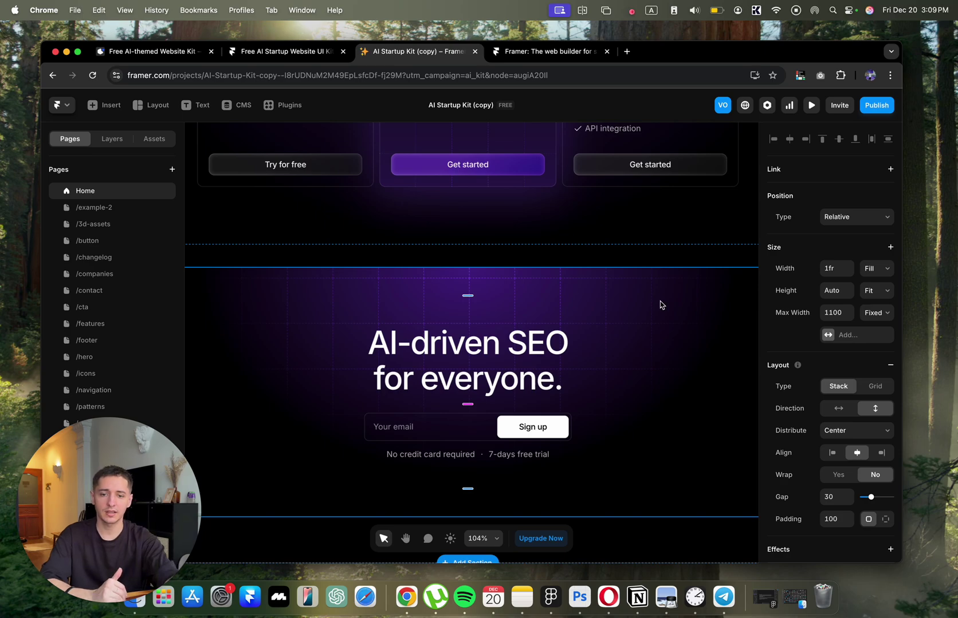
scroll(624, 253, "up", 10)
scroll(609, 248, "down", 5)
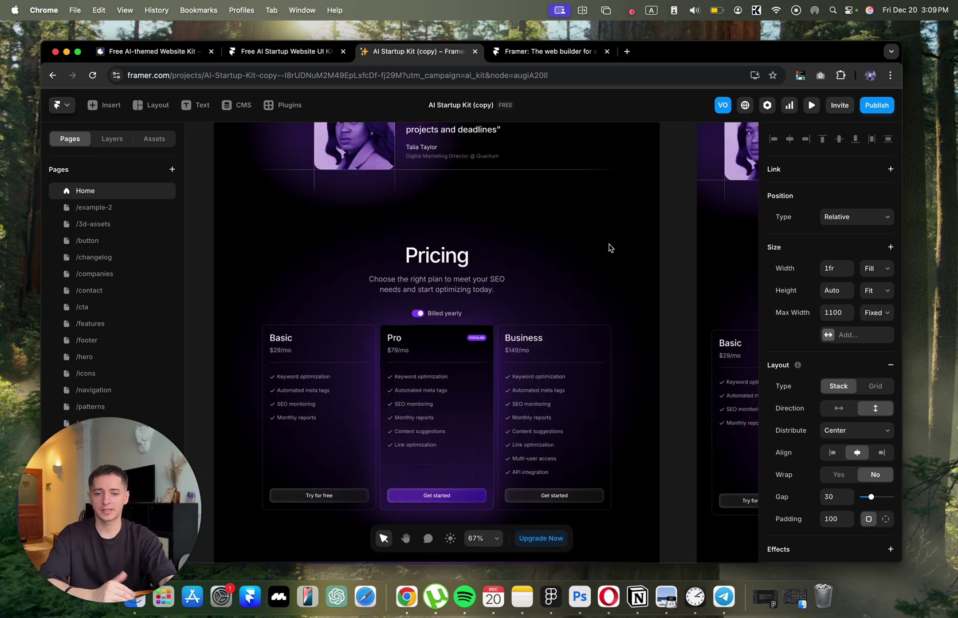
scroll(608, 248, "up", 10)
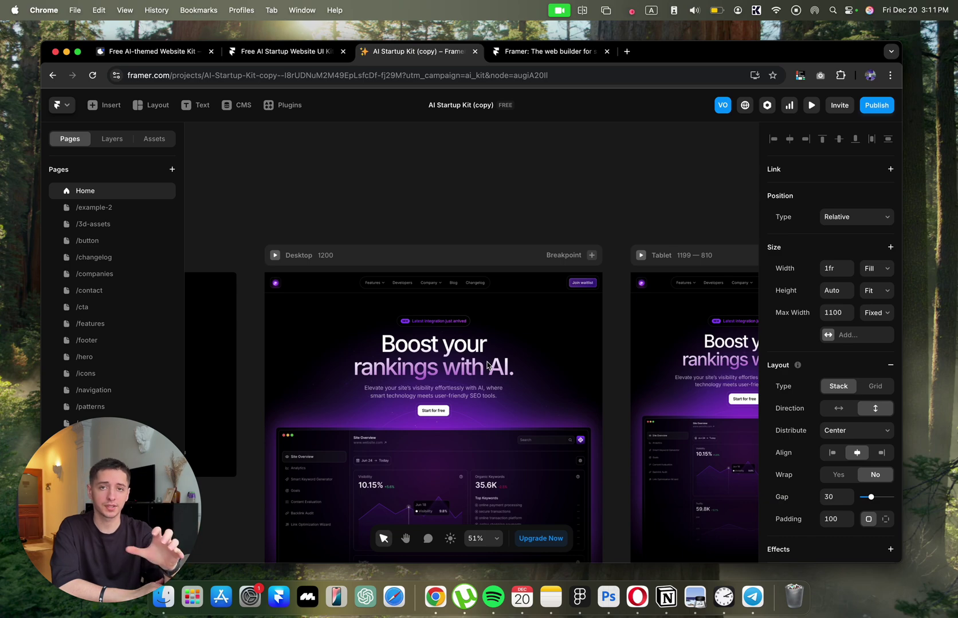
scroll(487, 365, "down", 1)
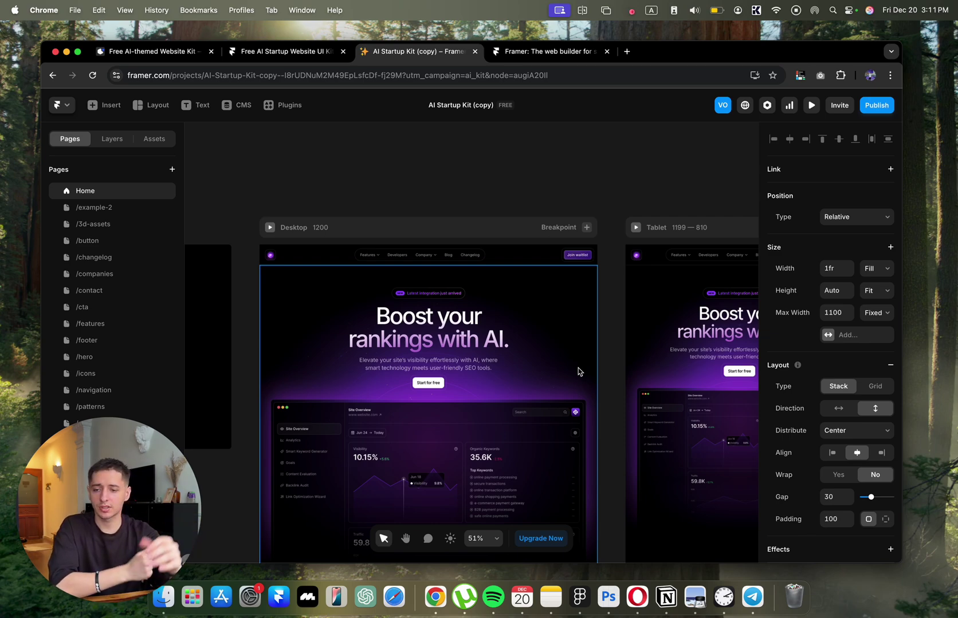
scroll(578, 371, "down", 2)
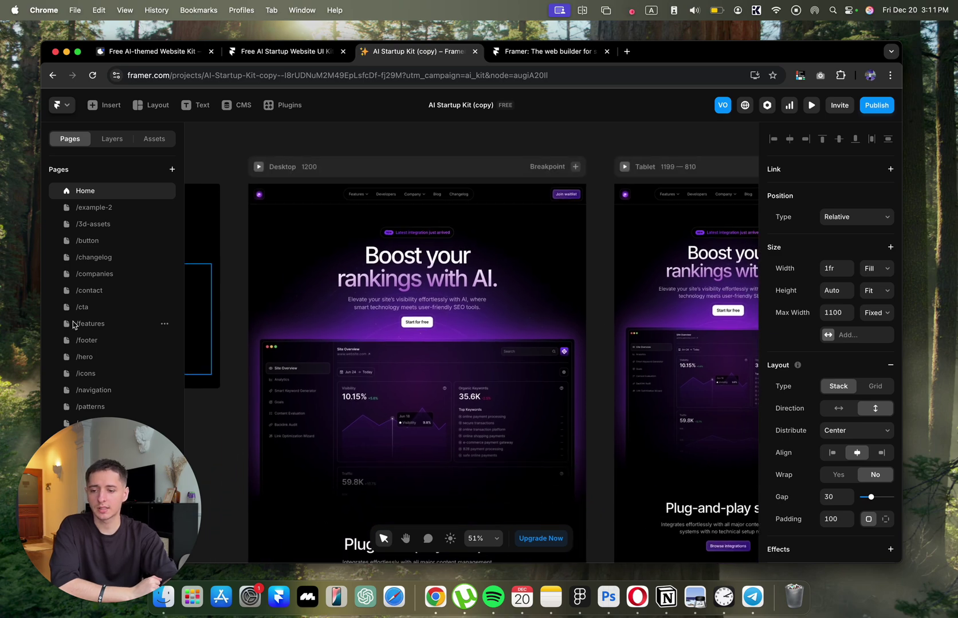
left_click(92, 375)
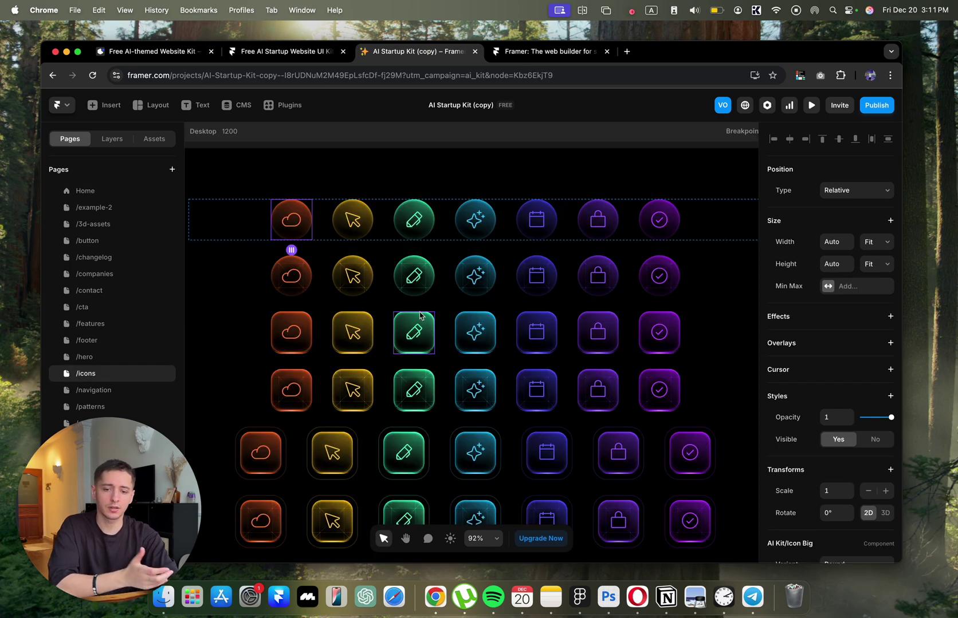
scroll(424, 314, "down", 2)
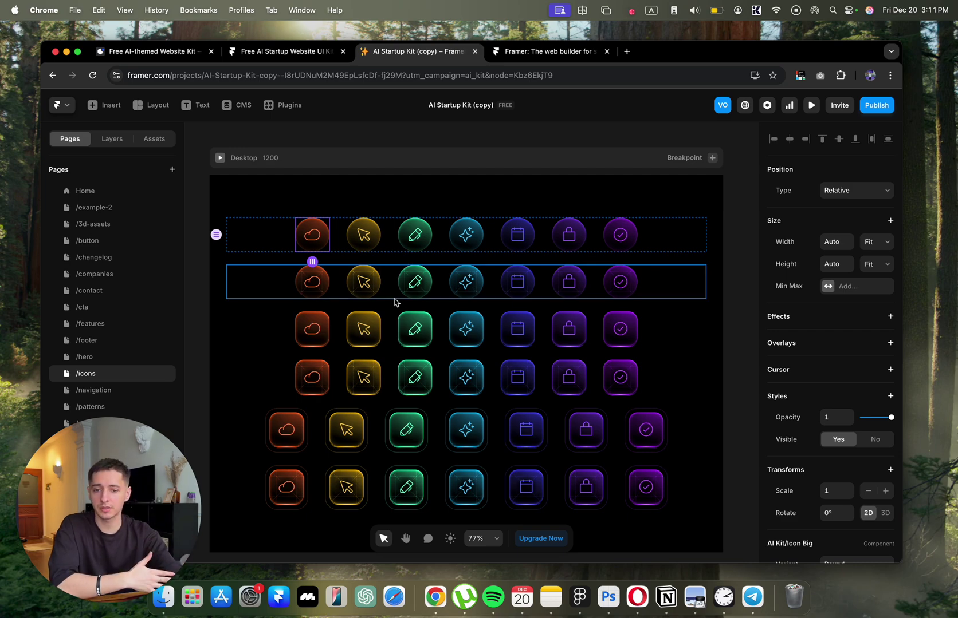
left_click(583, 188)
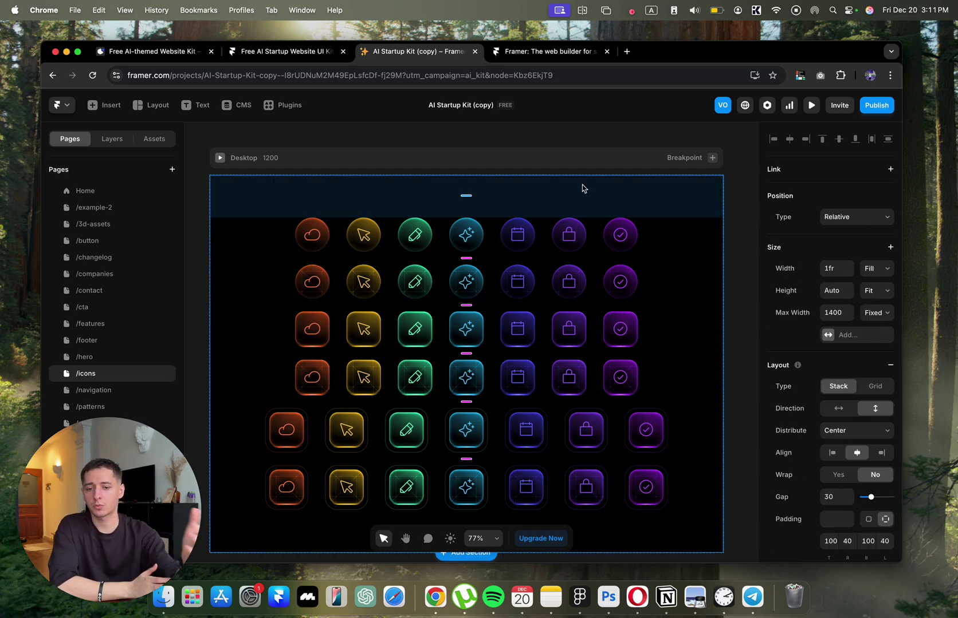
left_click(589, 158)
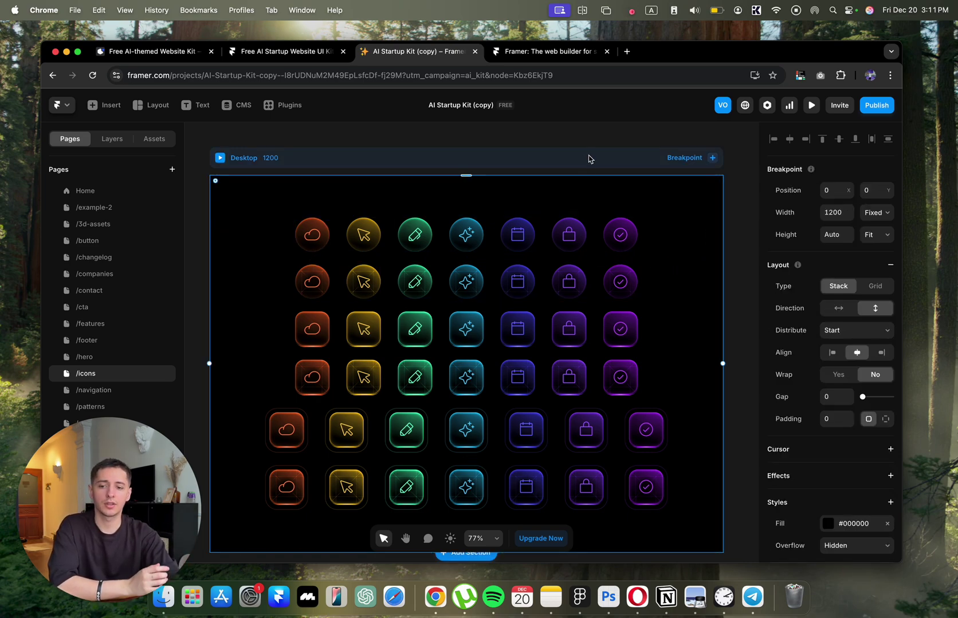
left_click(96, 194)
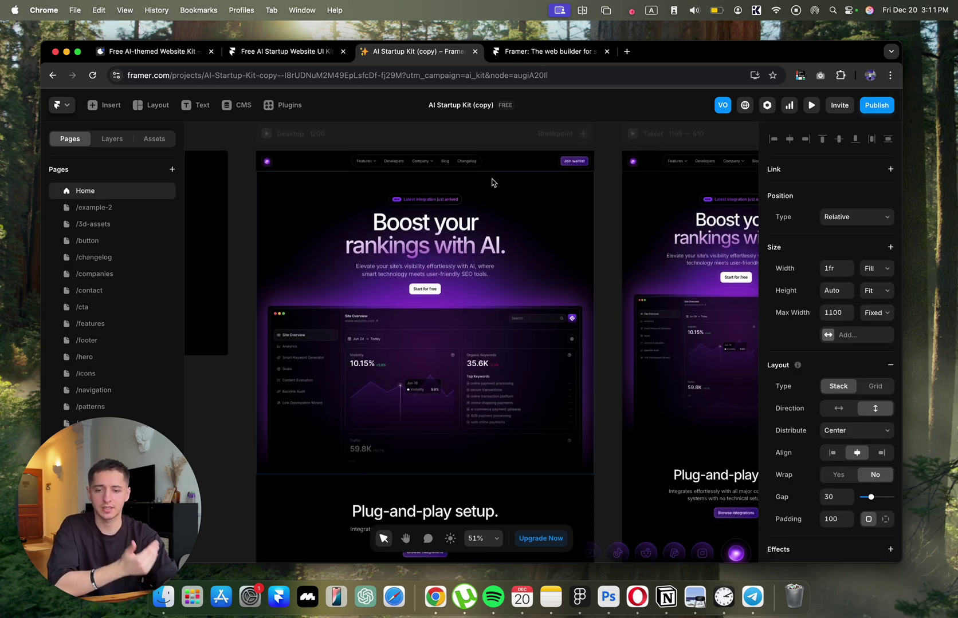
left_click(435, 204)
scroll(782, 500, "down", 4)
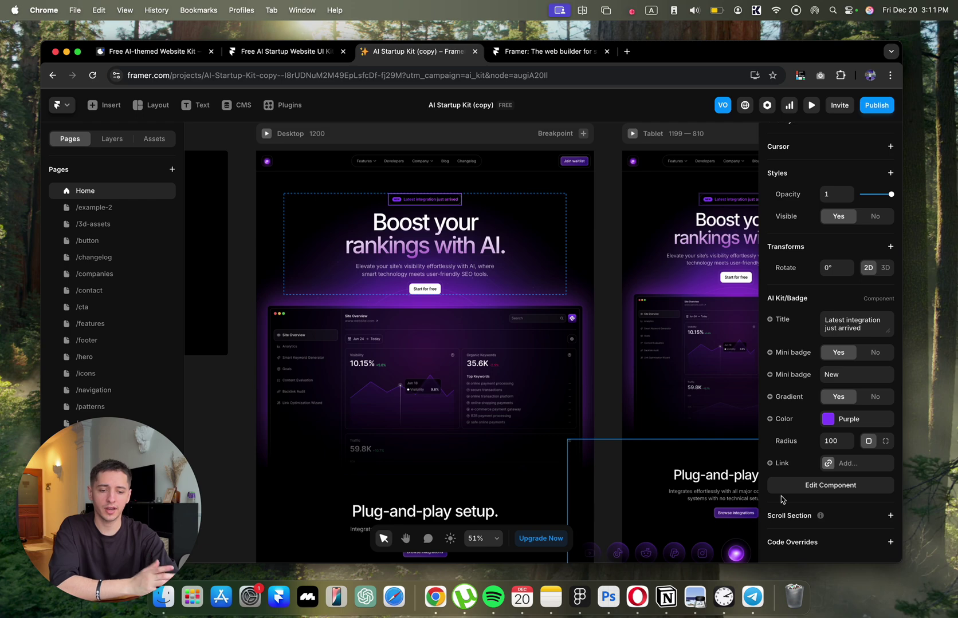
left_click(828, 420)
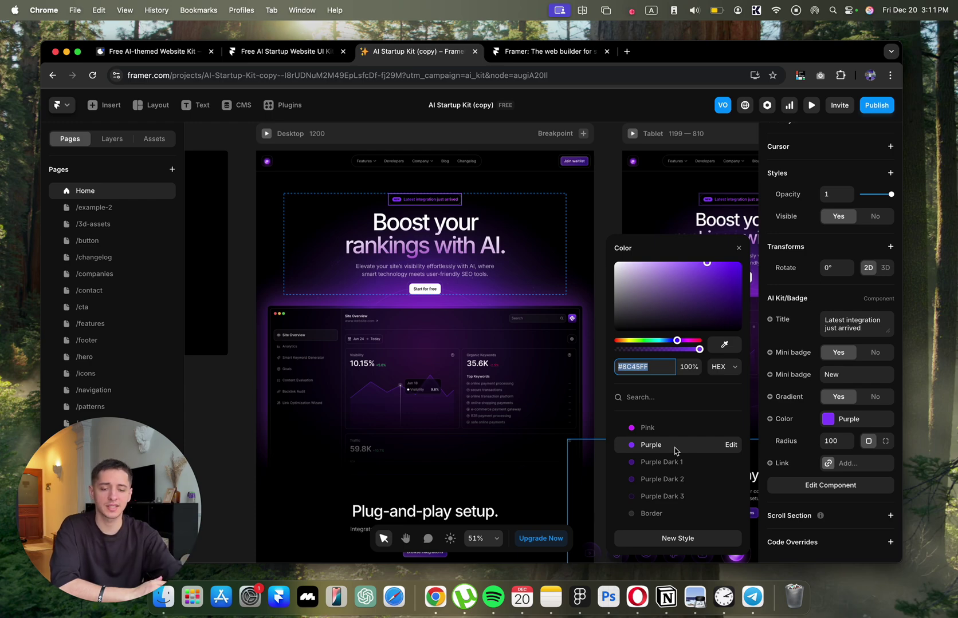
left_click(728, 427)
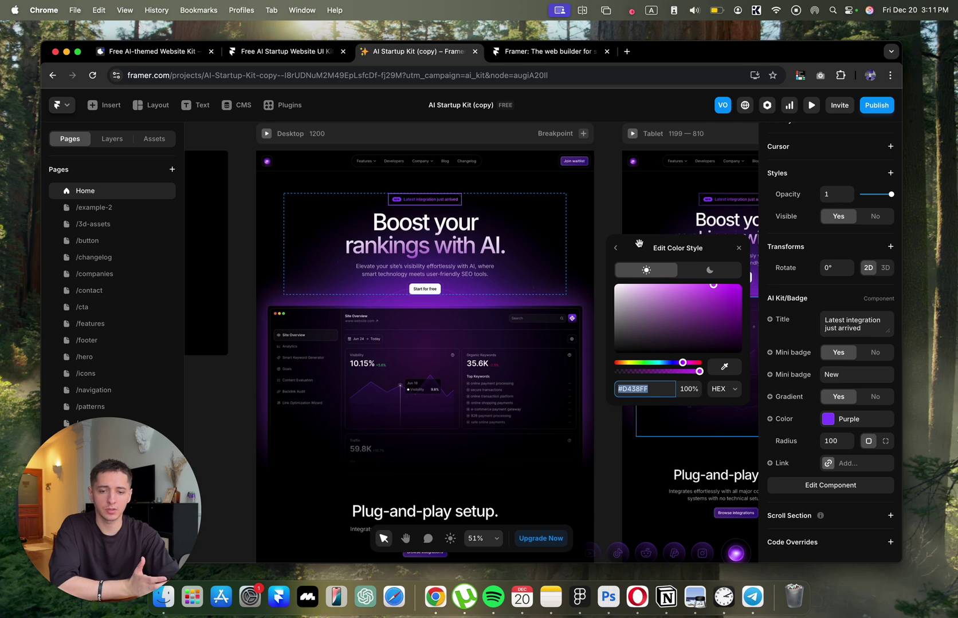
left_click(618, 248)
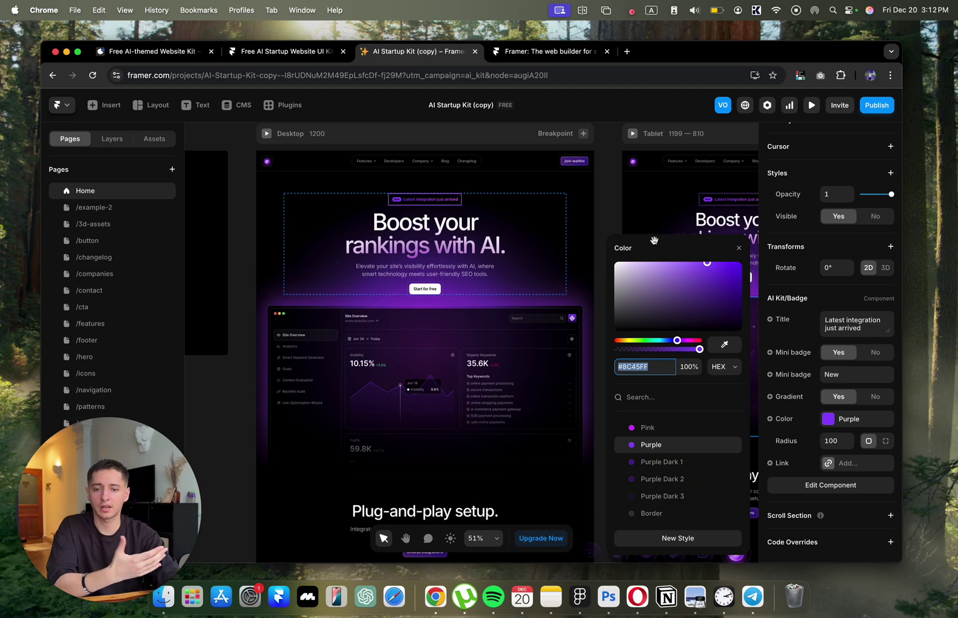
left_click(625, 186)
scroll(599, 241, "down", 10)
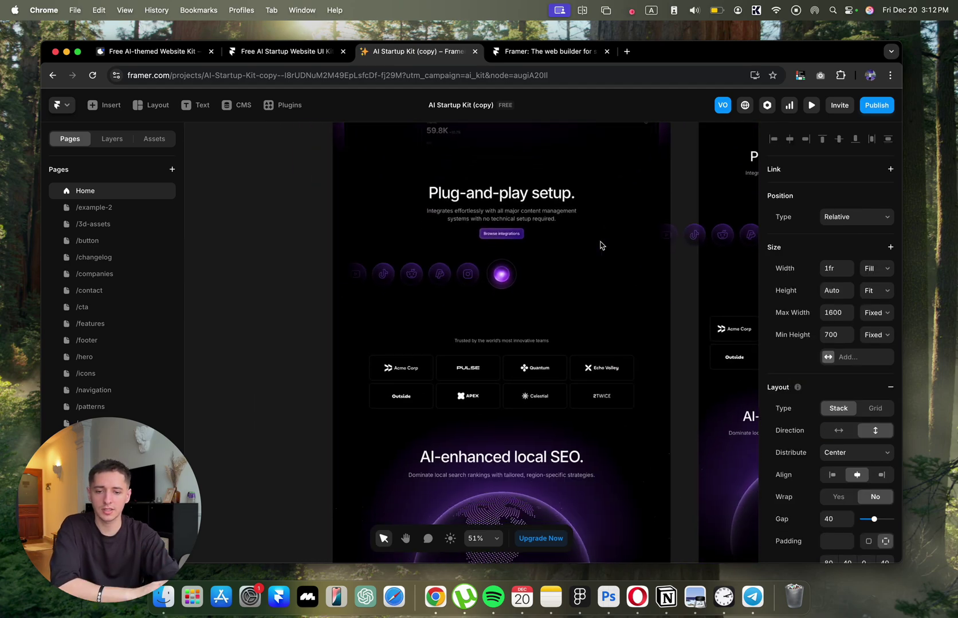
scroll(427, 296, "up", 10)
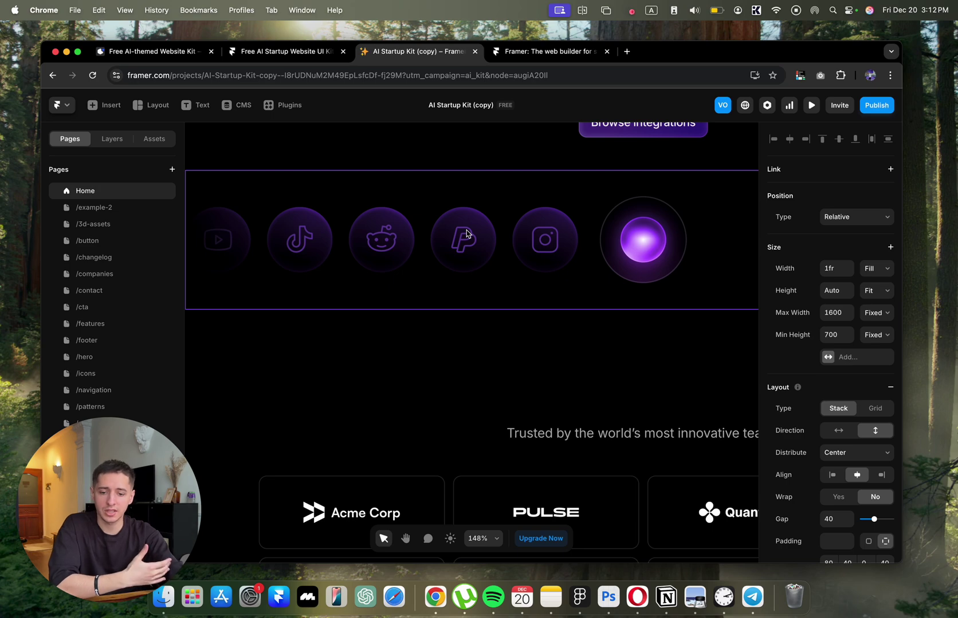
scroll(466, 233, "up", 2)
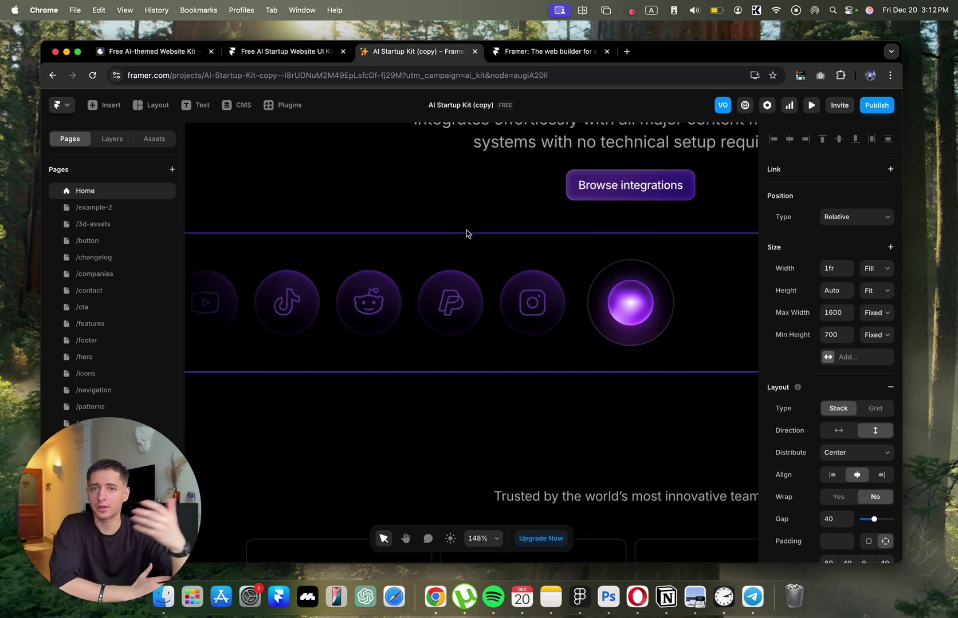
- Peek at the Browse integrations button component, then open the /icons page
double_click(601, 187)
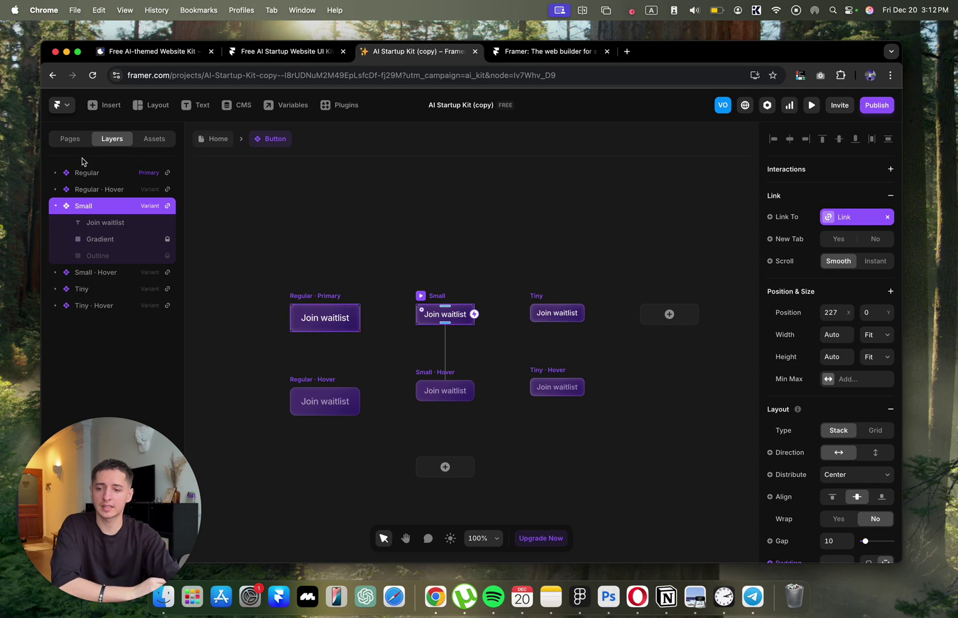
left_click(70, 138)
left_click(89, 374)
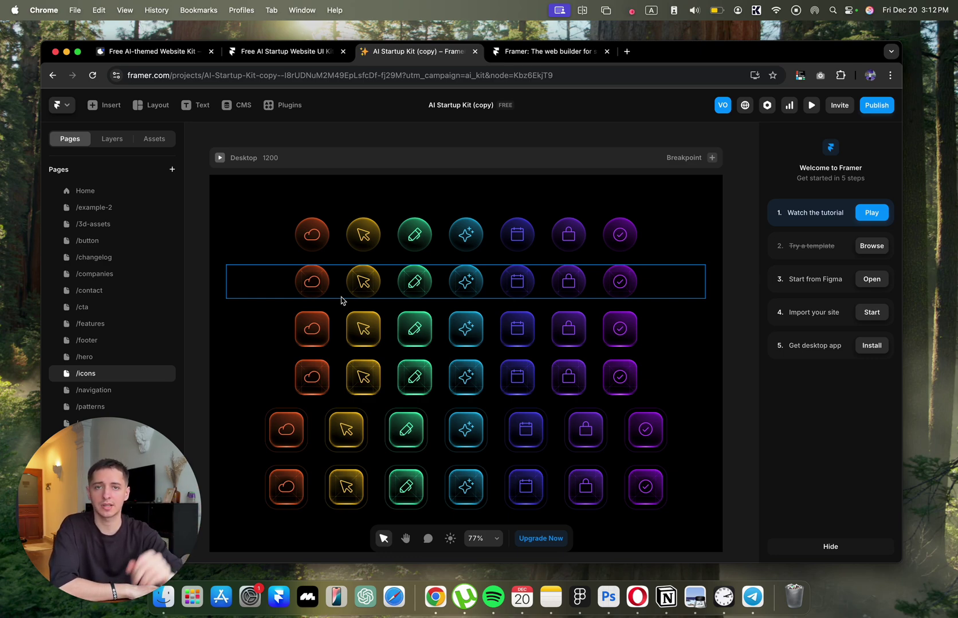
- Open the /navigation page and look across its navigation bars
left_click(88, 393)
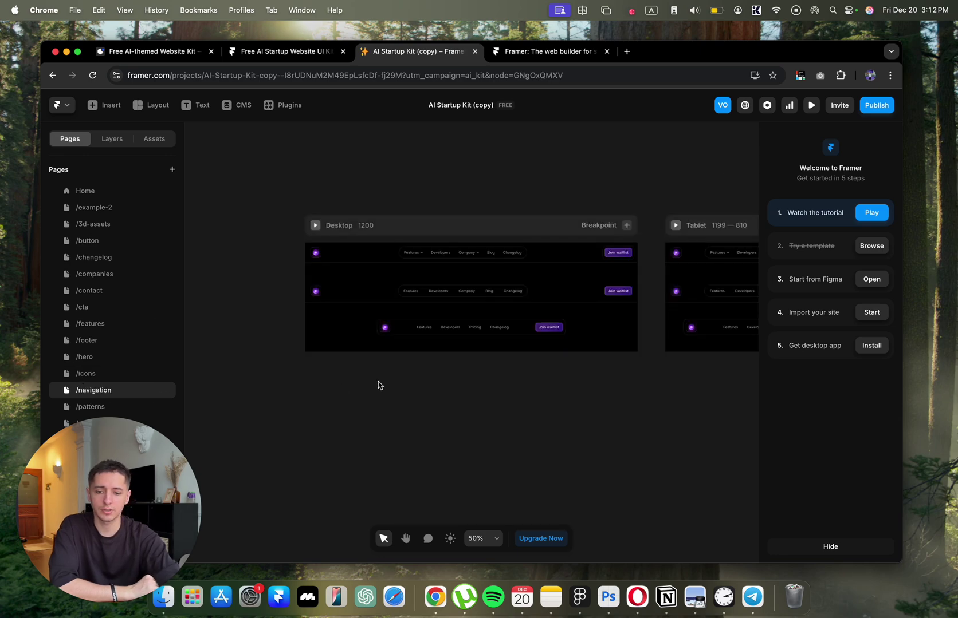
scroll(378, 385, "right", 10)
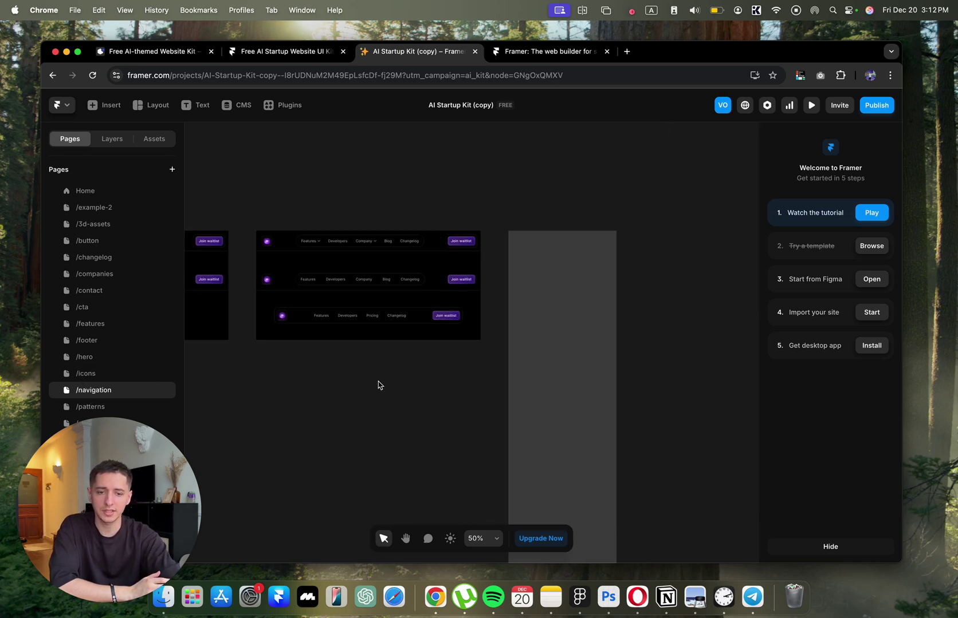
scroll(591, 265, "left", 5)
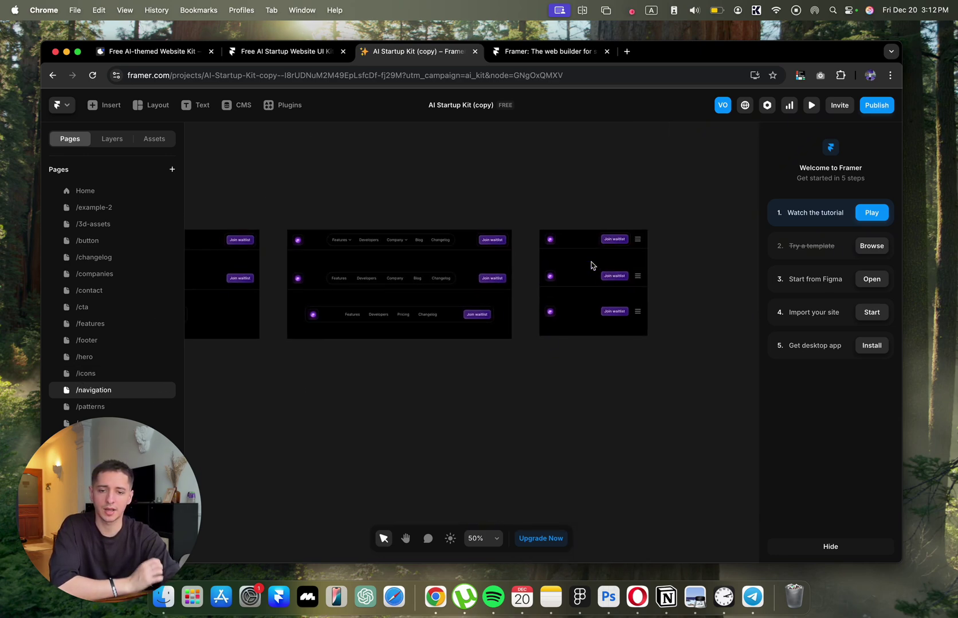
scroll(573, 252, "up", 2)
- Preview the Phone breakpoint and toggle its hamburger menu open and closed twice
left_click(574, 218)
left_click(567, 221)
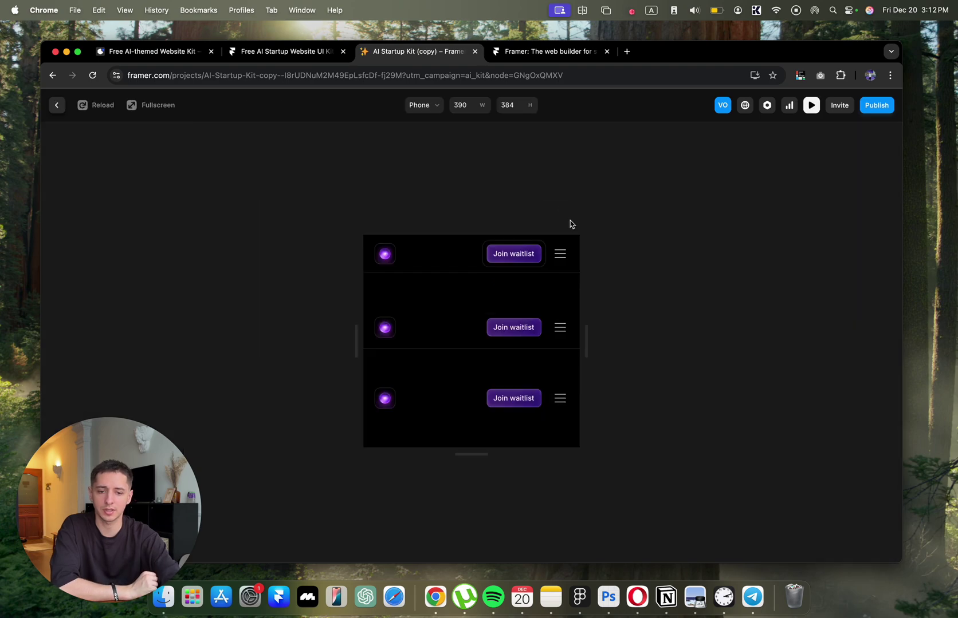
left_click(559, 255)
left_click(560, 255)
left_click(560, 254)
left_click(560, 254)
left_click(57, 105)
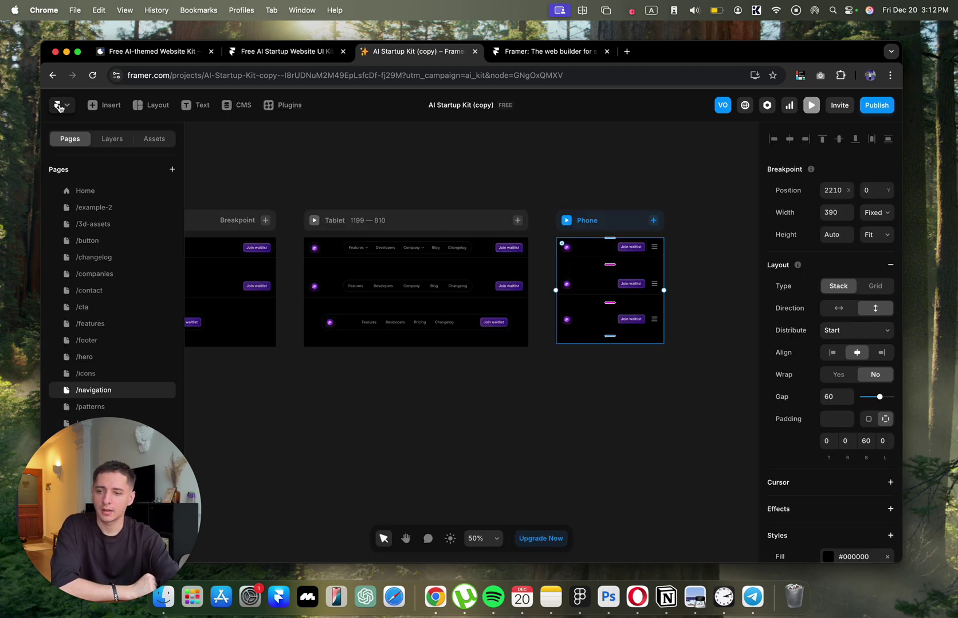
- Open the /patterns page and select the Pattern 2 grid background
left_click_drag(82, 452, 504, 301)
left_click(88, 404)
left_click(88, 404)
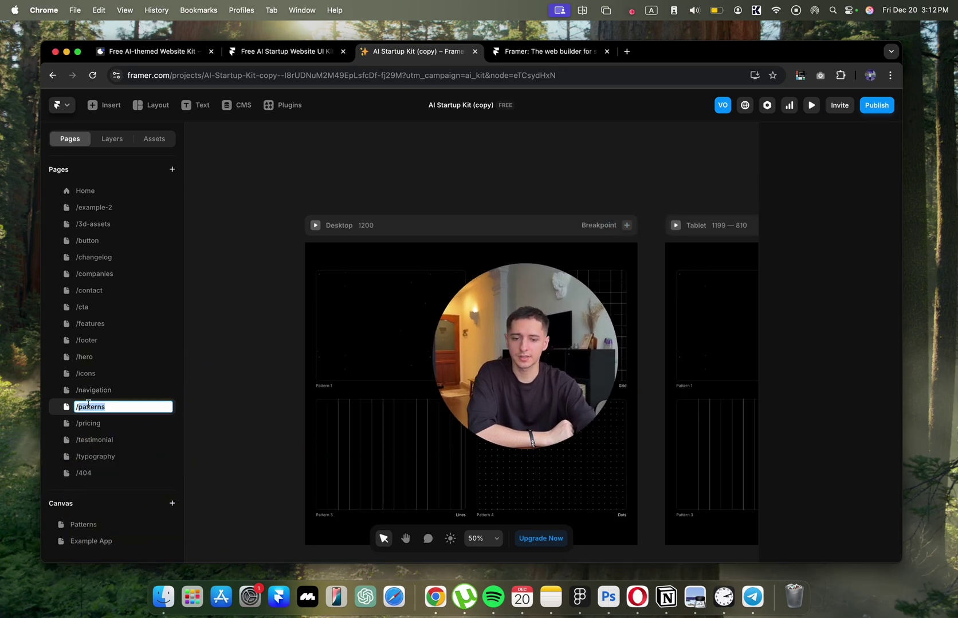
left_click_drag(514, 356, 184, 143)
scroll(488, 293, "down", 3)
scroll(529, 323, "right", 6)
scroll(581, 283, "left", 5)
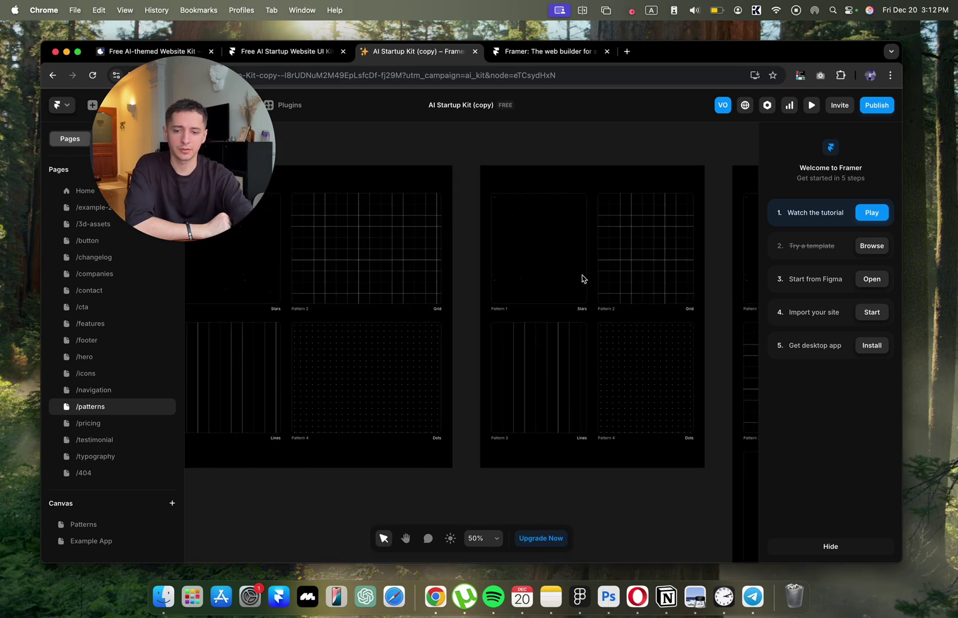
left_click(490, 269)
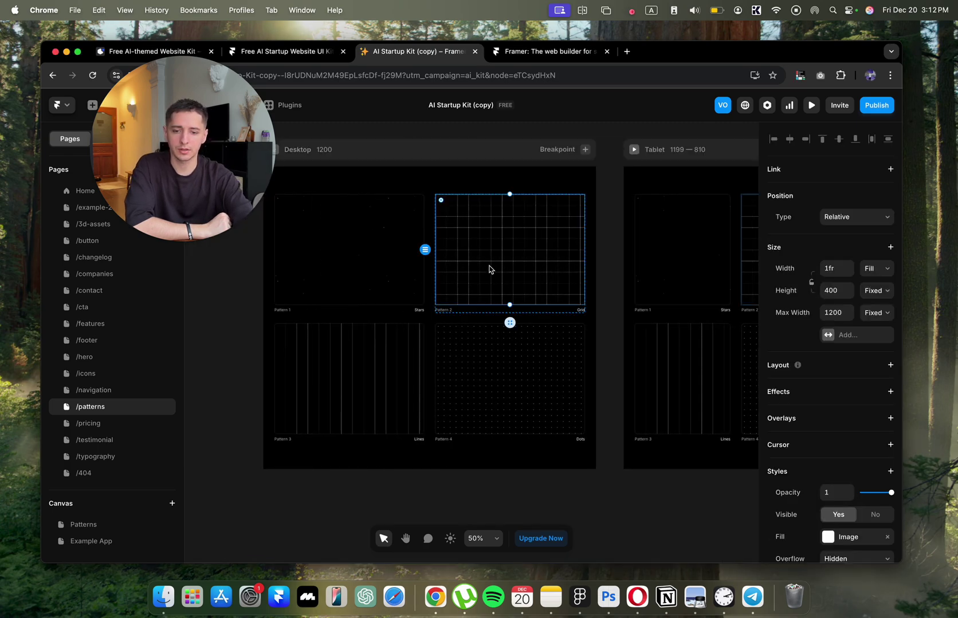
- Open the pricing page and scroll through its layout
left_click(88, 423)
scroll(465, 309, "down", 5)
scroll(464, 309, "down", 8)
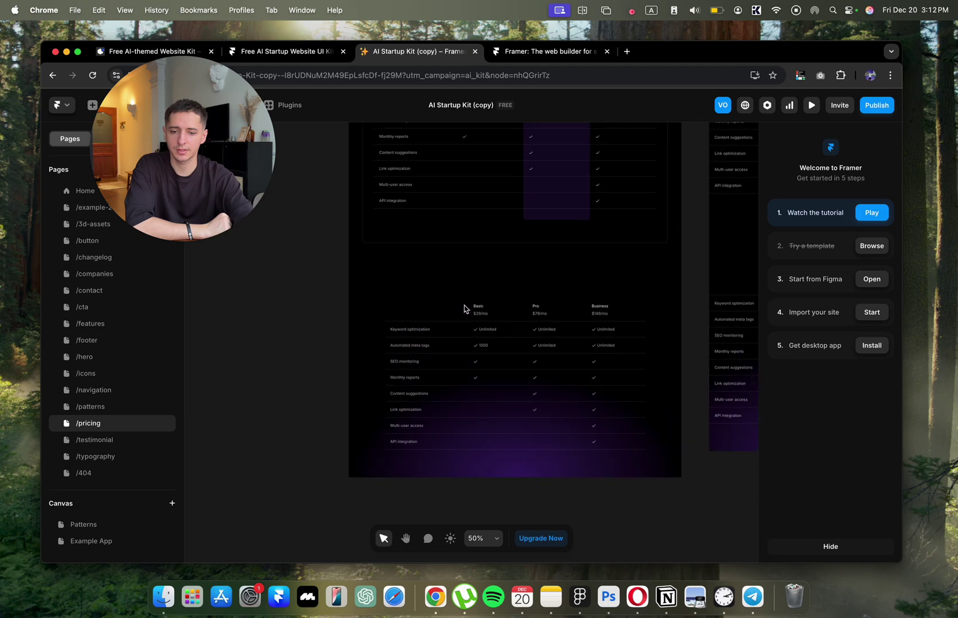
scroll(465, 309, "right", 3)
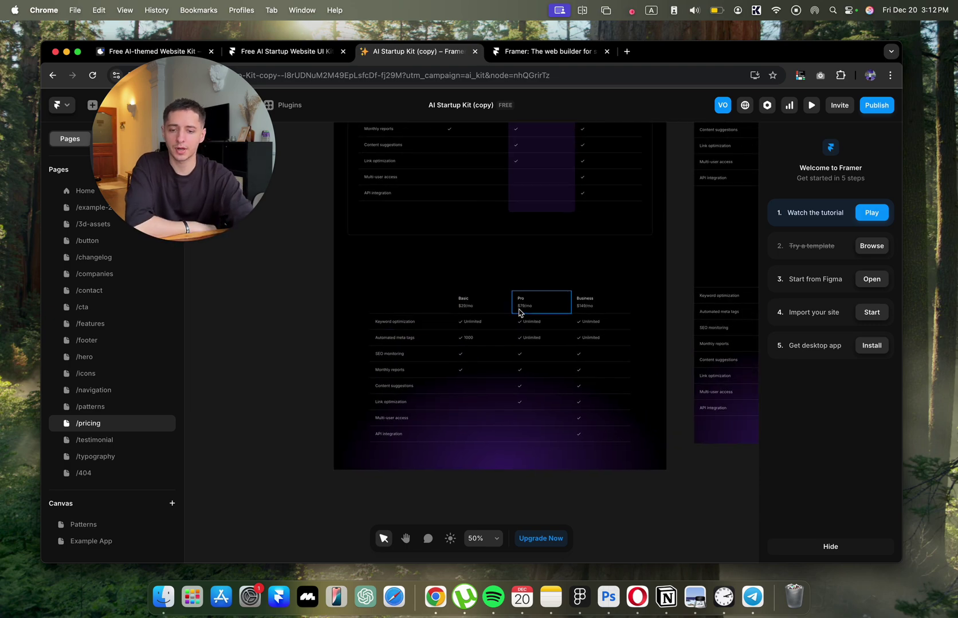
scroll(518, 312, "up", 3)
scroll(519, 313, "up", 5)
- Inspect the pricing cards, the comparison table header cells and the whole comparison section
left_click(423, 293)
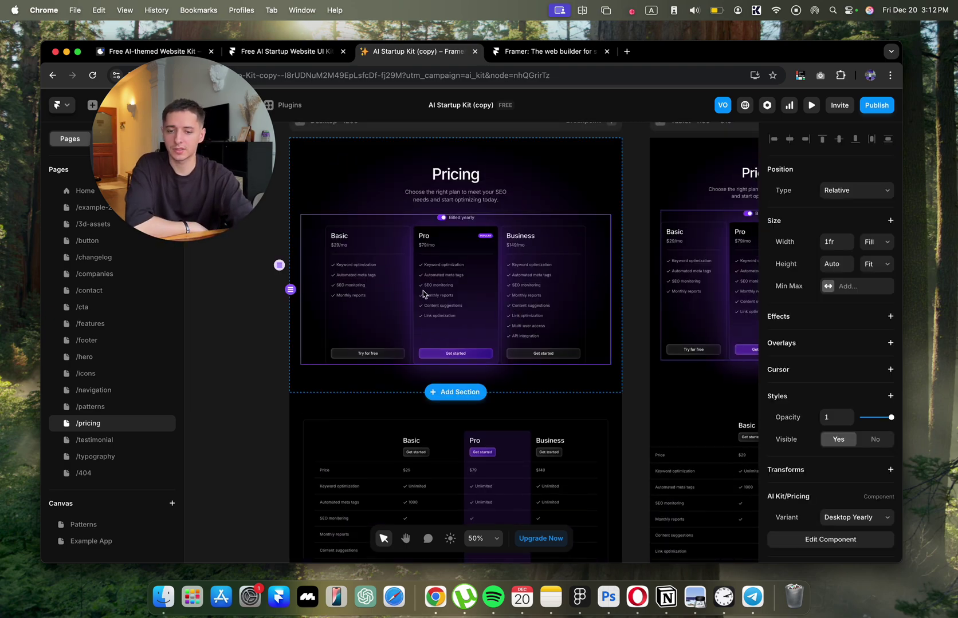
scroll(423, 294, "right", 2)
scroll(421, 293, "down", 4)
left_click(423, 343)
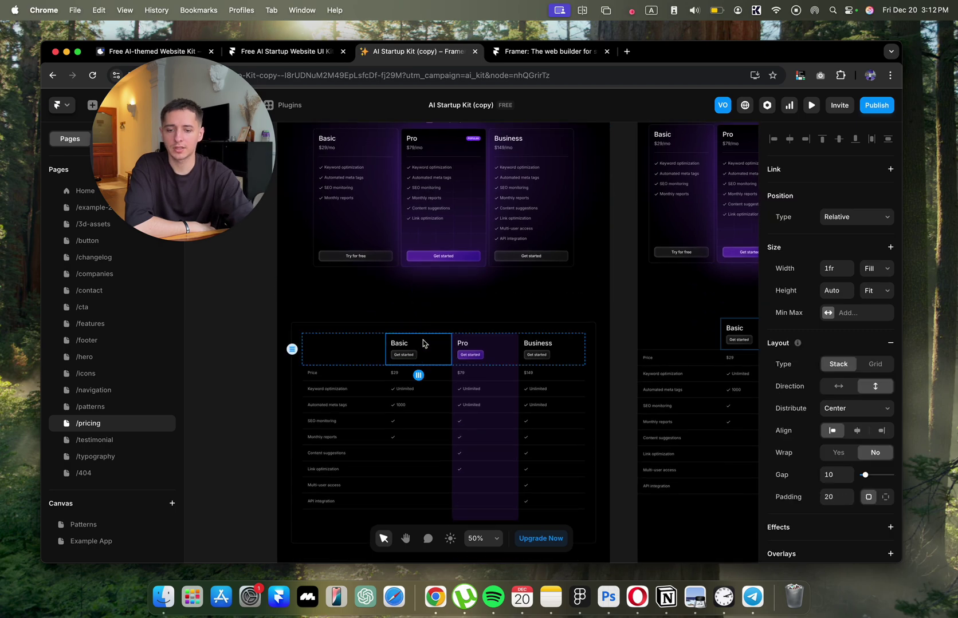
scroll(422, 344, "down", 5)
left_click(368, 346)
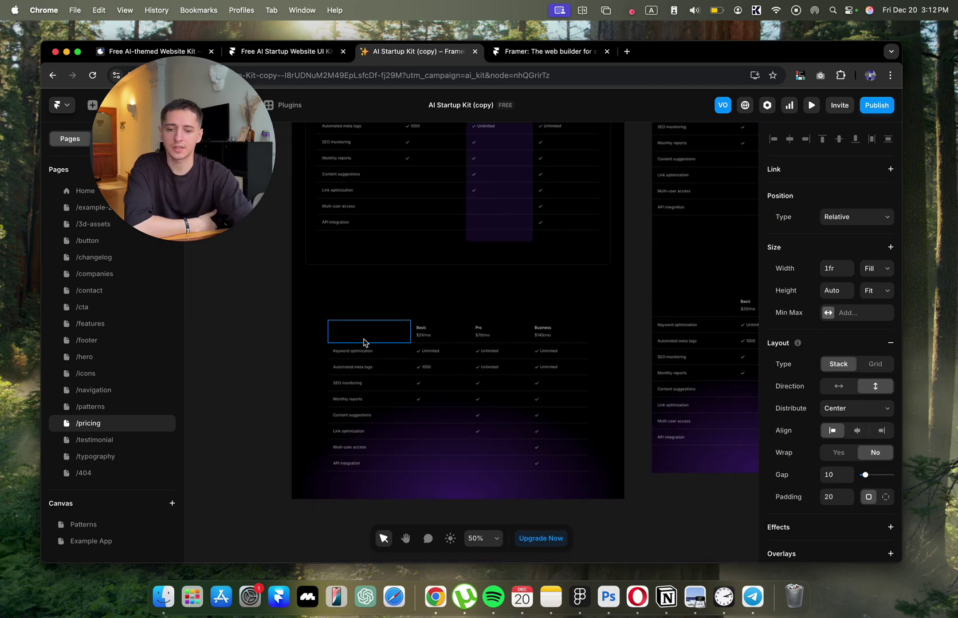
left_click(360, 320)
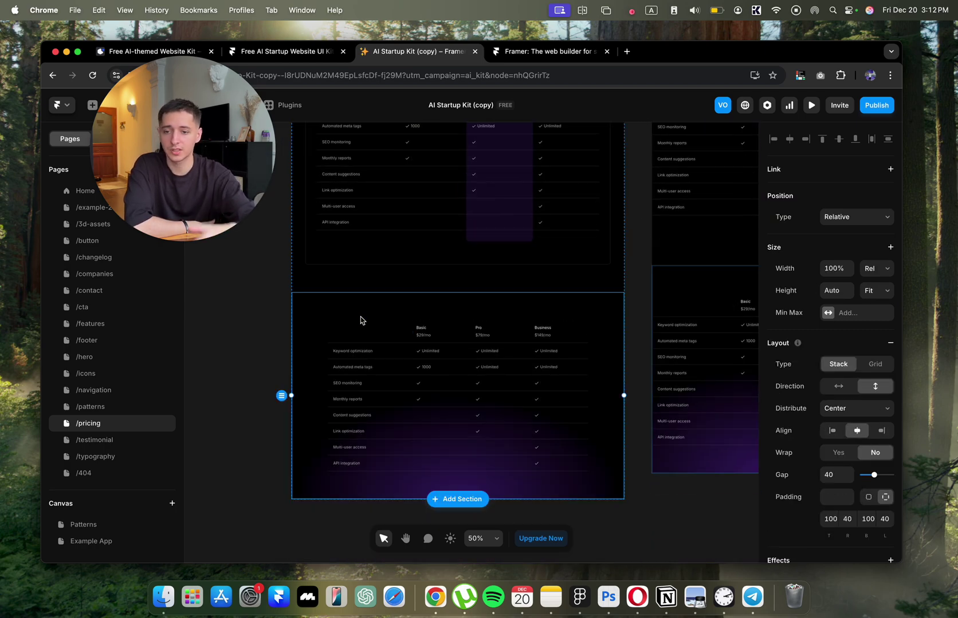
- Look over the /testimonial sections, then open the /typography page
left_click(87, 443)
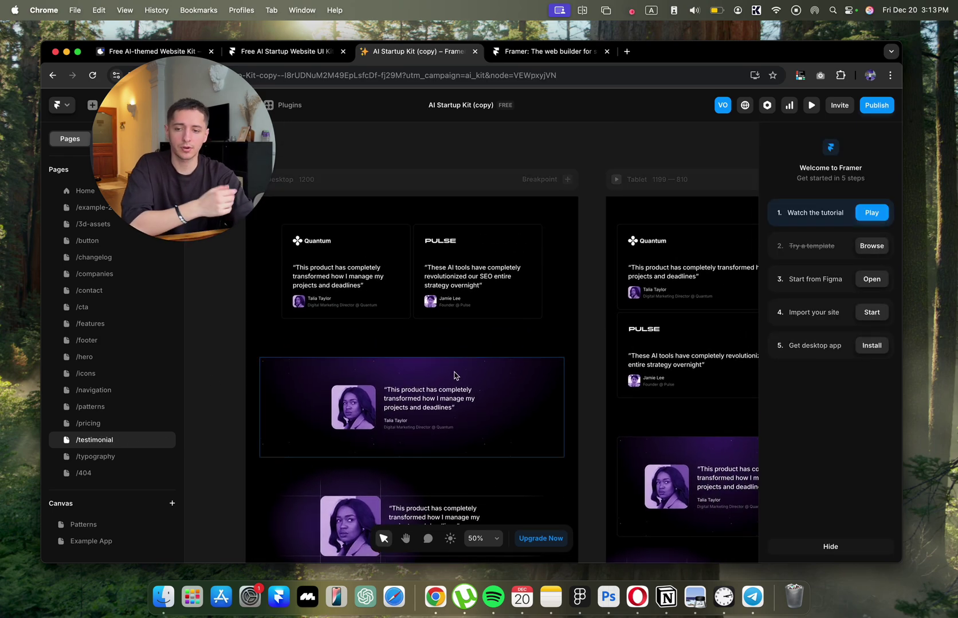
scroll(496, 398, "down", 2)
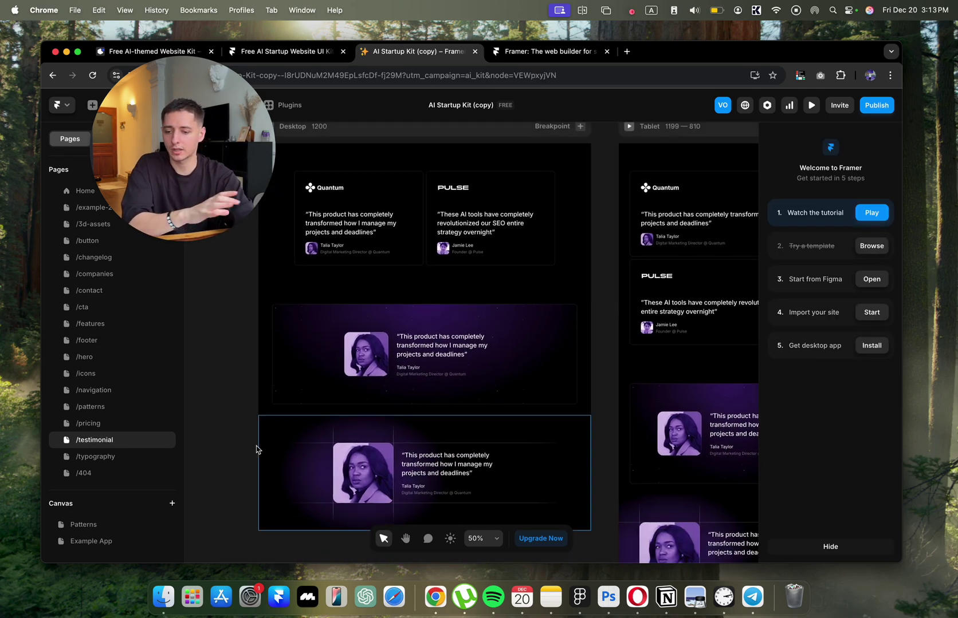
left_click(455, 492)
scroll(427, 482, "down", 2)
key("Escape")
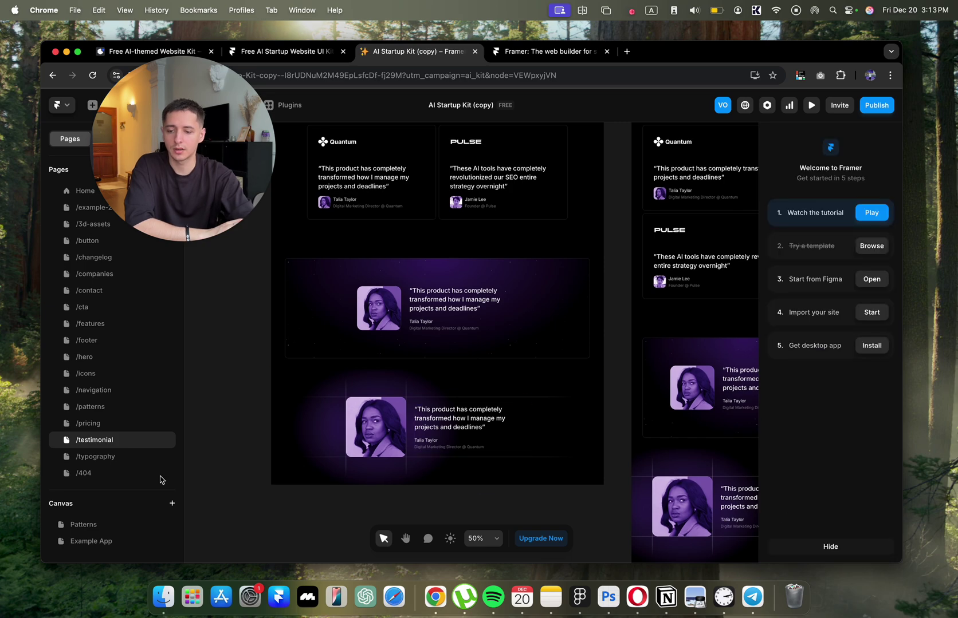
left_click(96, 459)
left_click(625, 183)
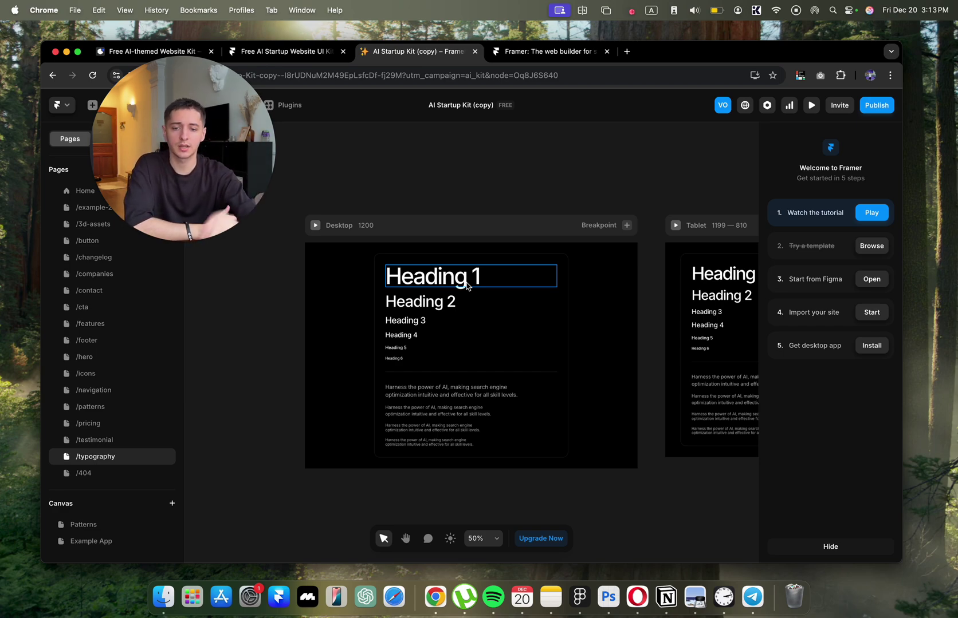
- Edit the Heading 1 text style and open its font list, currently Inter
double_click(467, 282)
left_click(864, 492)
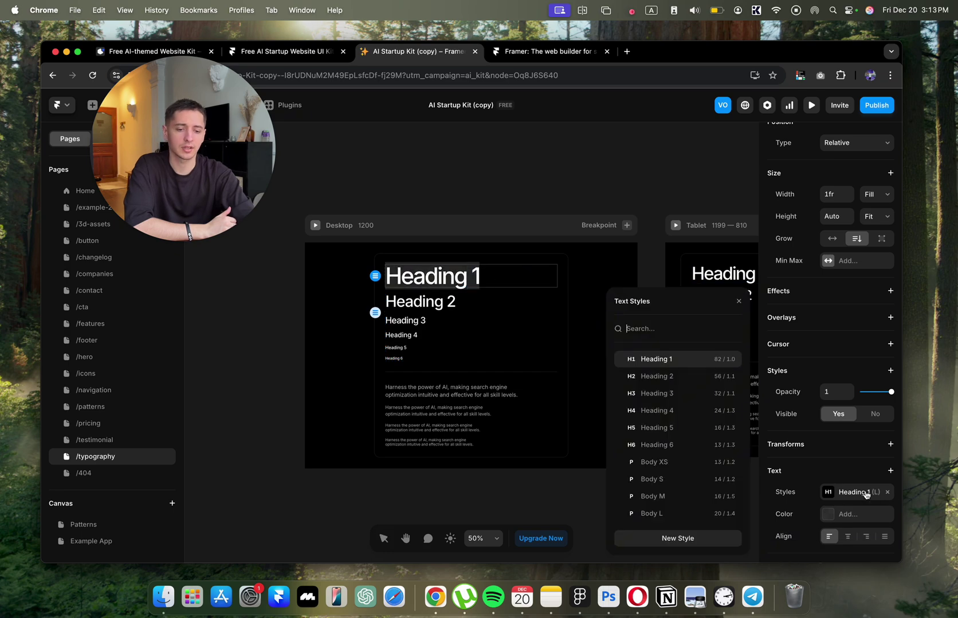
left_click(731, 361)
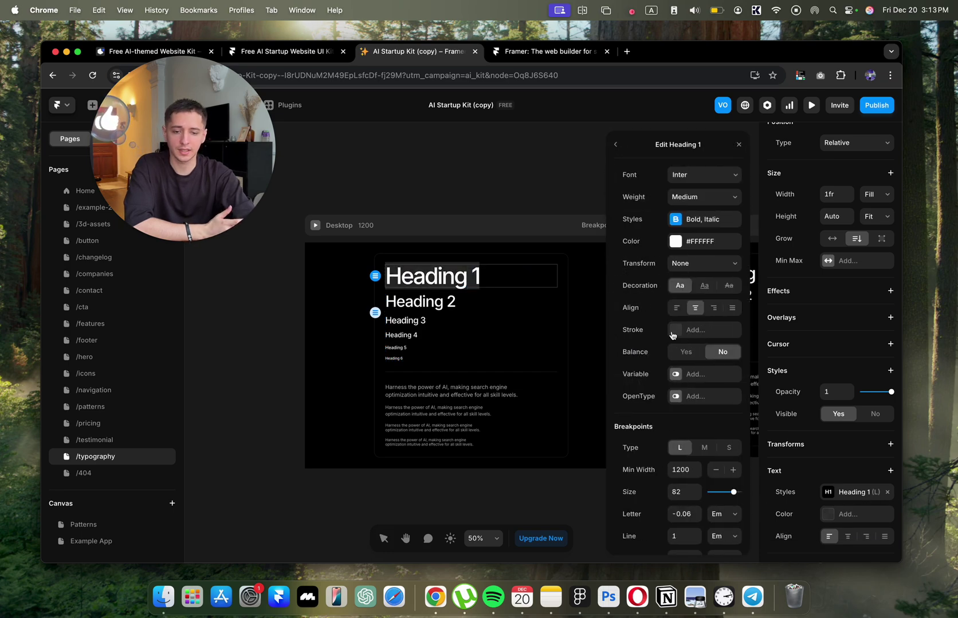
left_click(716, 176)
key("Escape")
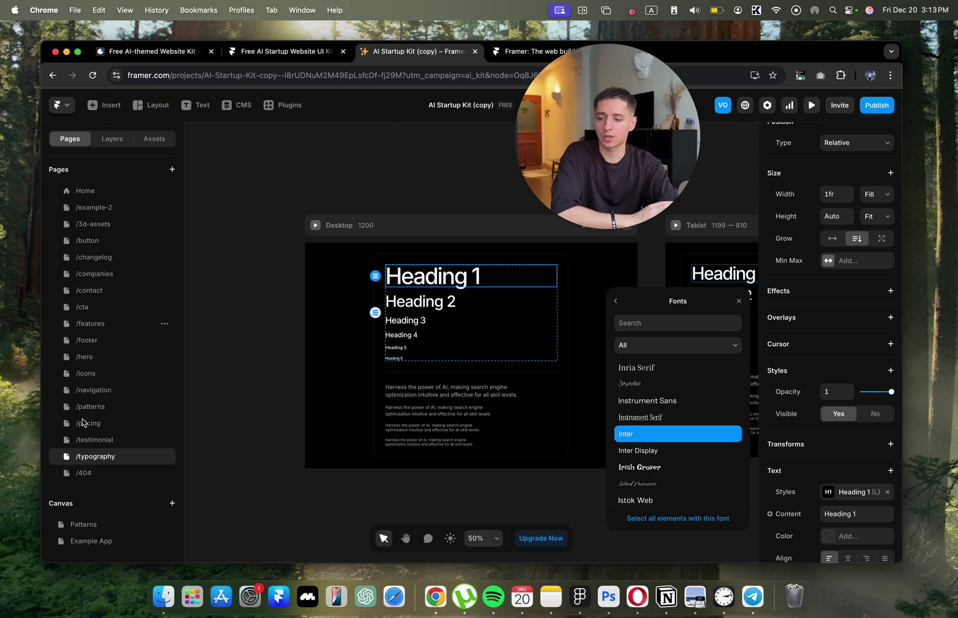
- Open the Example App canvas and zoom into the App frame's dashboard
left_click(95, 541)
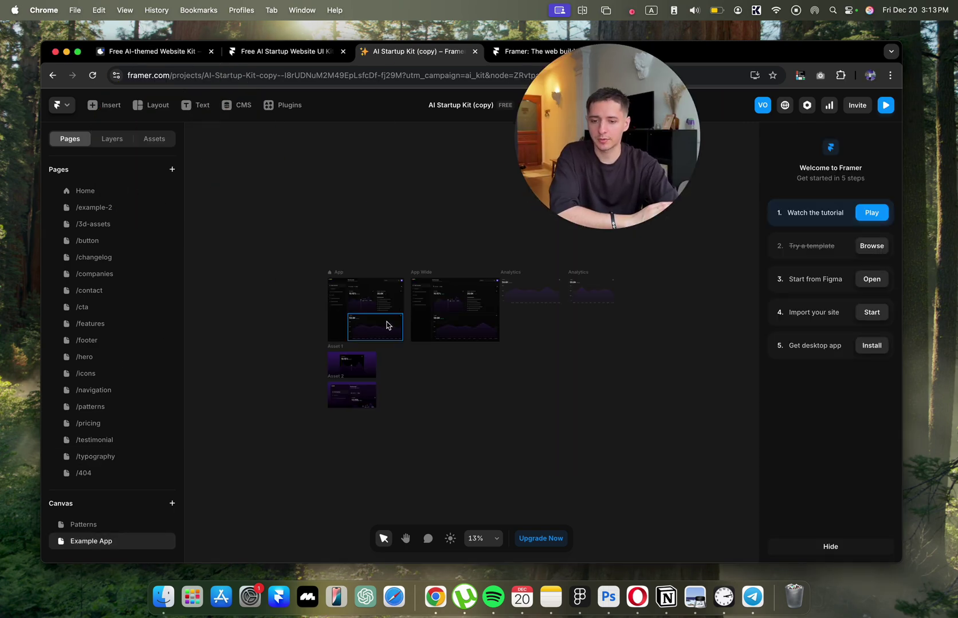
scroll(447, 237, "right", 1)
scroll(474, 216, "up", 3)
scroll(437, 272, "up", 5)
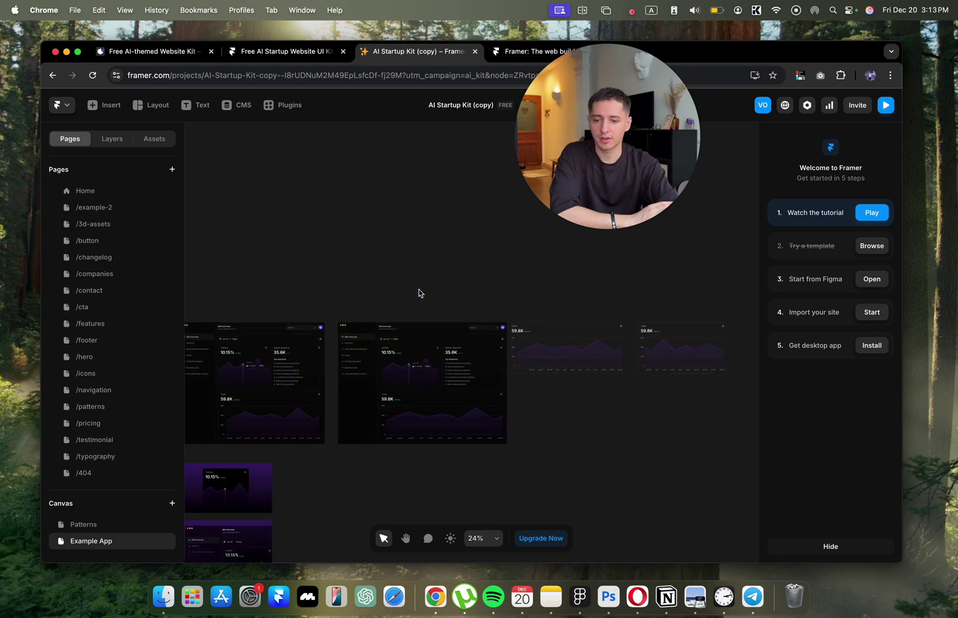
scroll(550, 247, "left", 2)
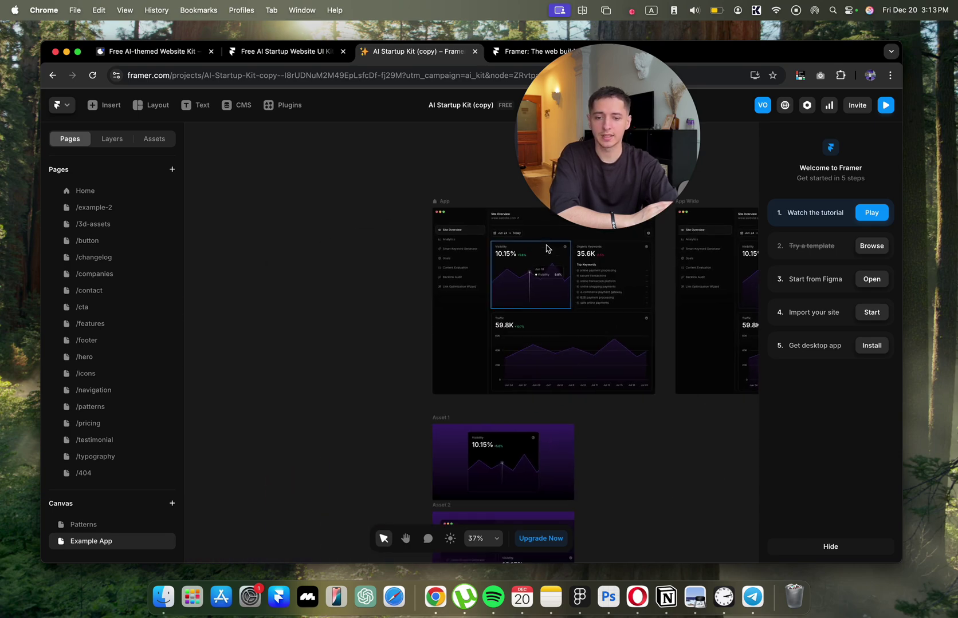
scroll(537, 273, "right", 1)
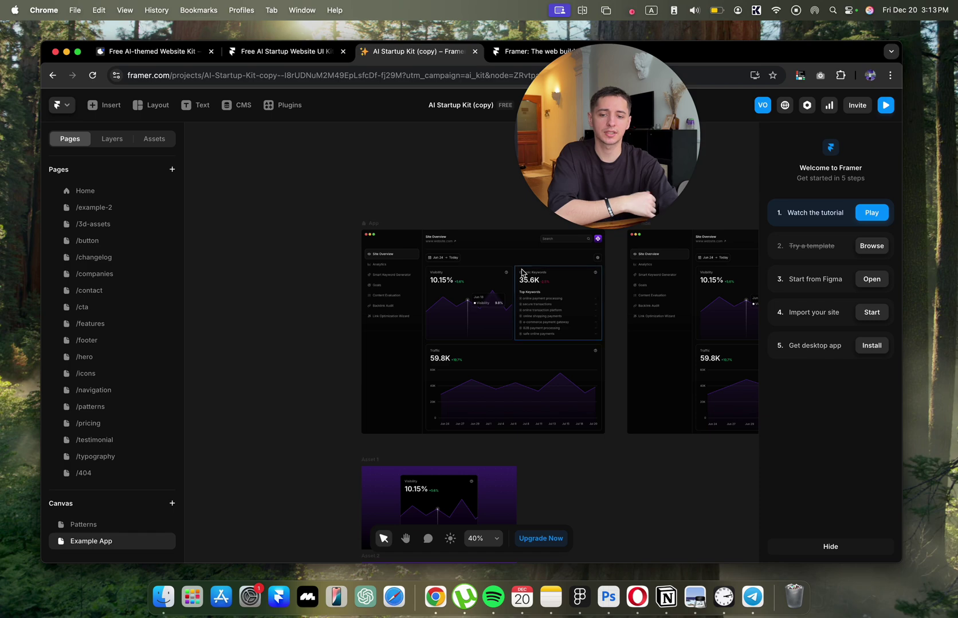
scroll(524, 274, "up", 1)
scroll(519, 275, "up", 6)
scroll(509, 297, "up", 2)
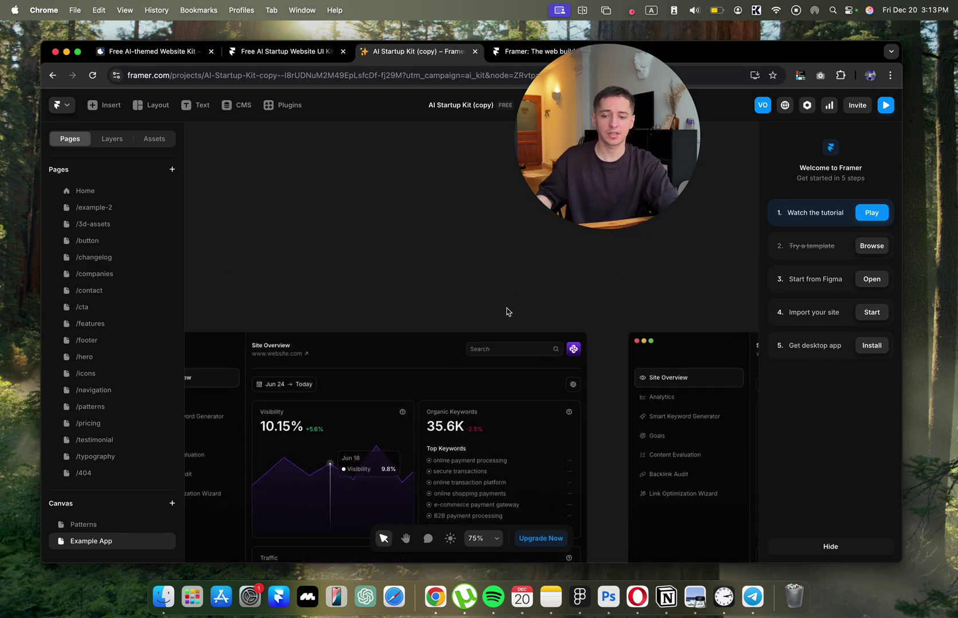
scroll(385, 427, "down", 3)
scroll(385, 427, "left", 2)
scroll(474, 392, "down", 2)
scroll(474, 392, "left", 1)
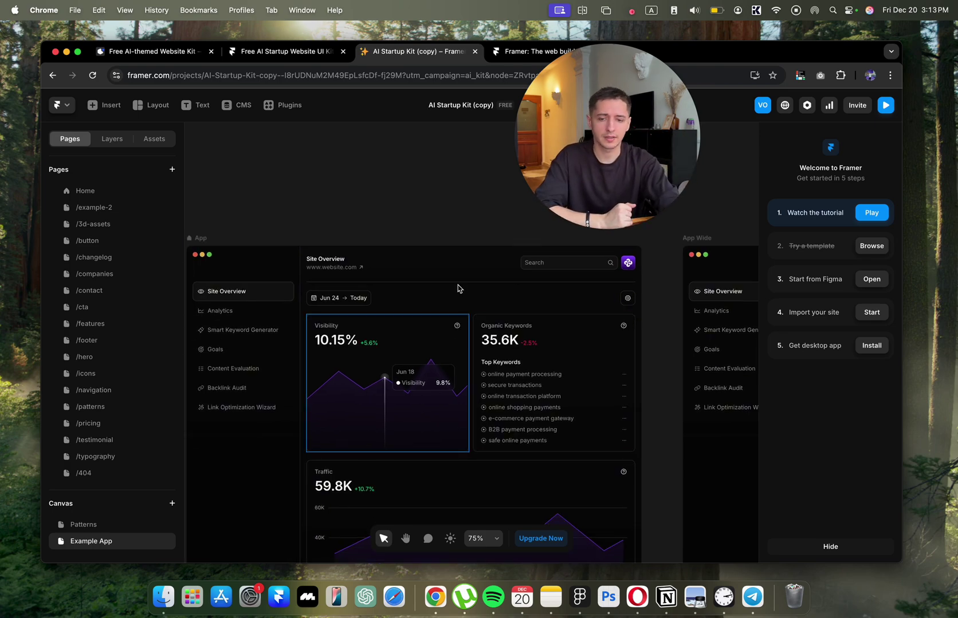
- Select the Site Overview dashboard's main content frame and scroll through it
left_click(450, 255)
scroll(448, 255, "down", 3)
scroll(449, 255, "left", 2)
scroll(448, 255, "up", 2)
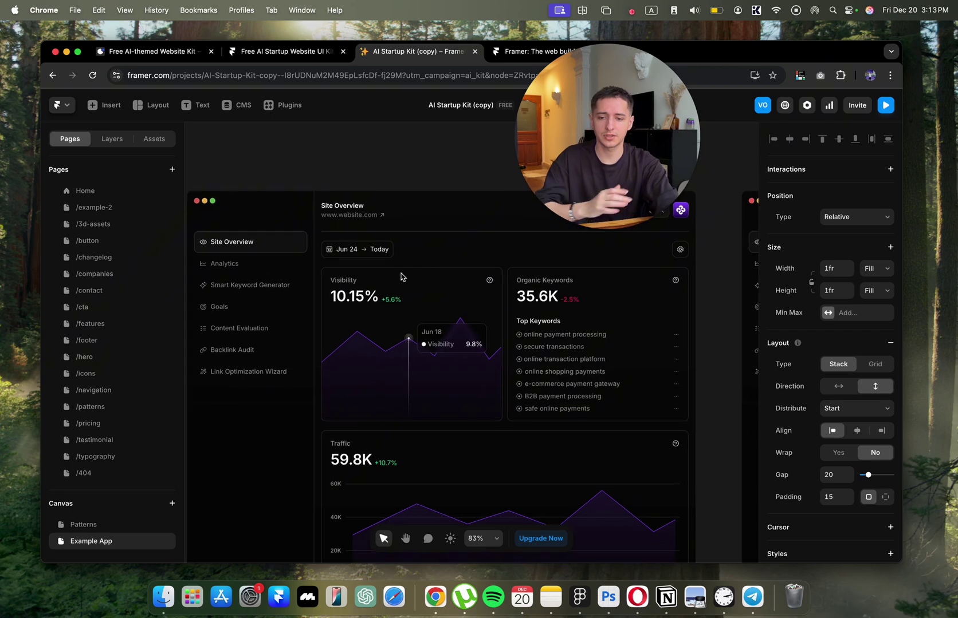
scroll(458, 320, "right", 3)
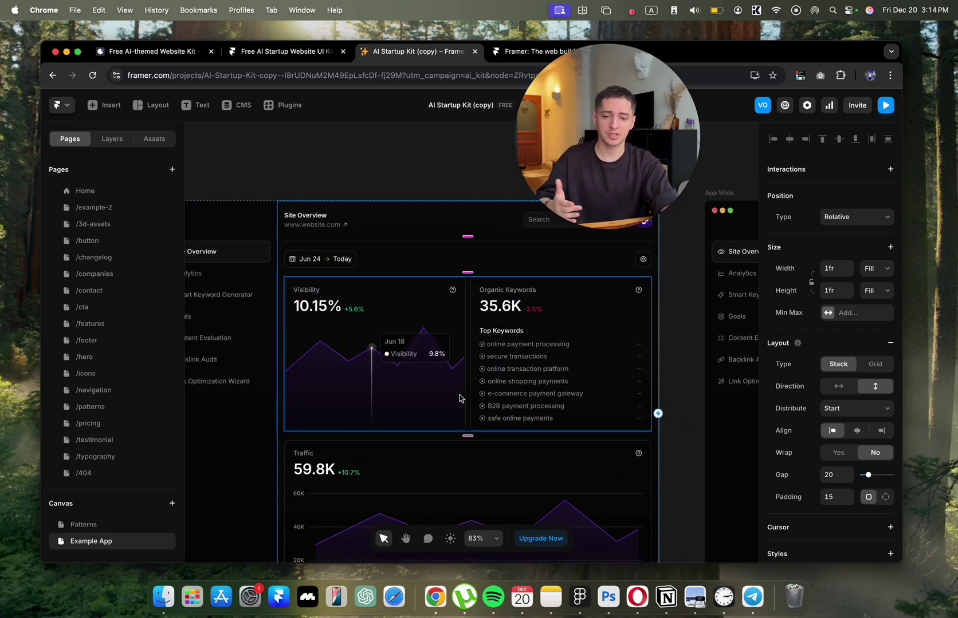
scroll(453, 378, "down", 3)
scroll(453, 371, "down", 4)
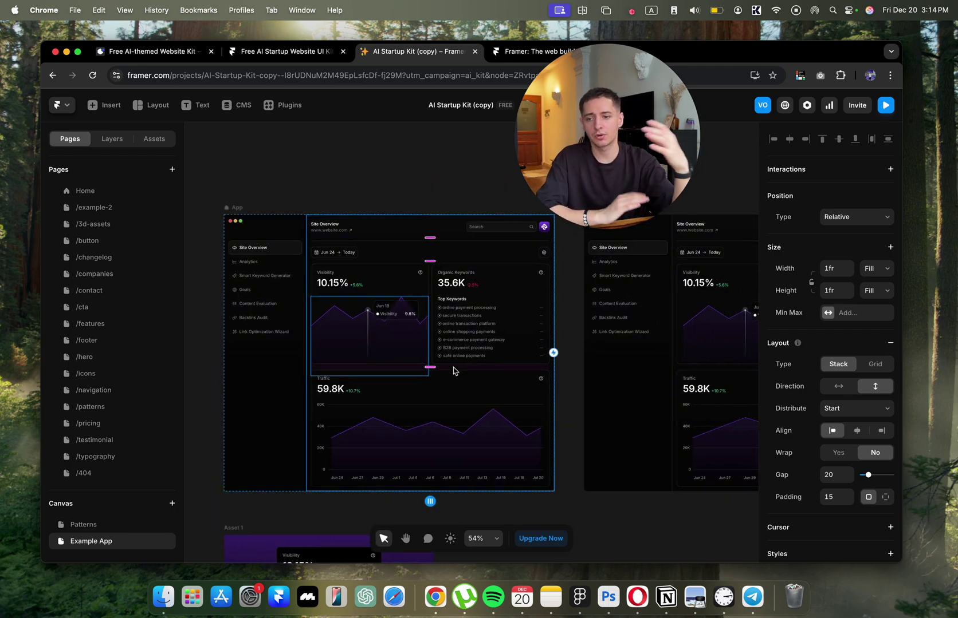
scroll(453, 371, "down", 10)
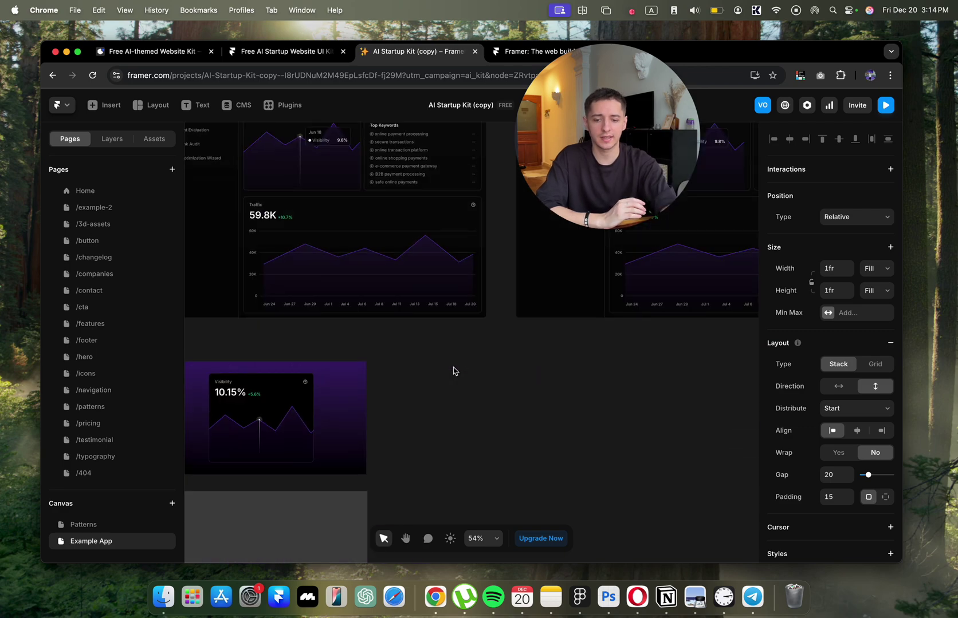
- Inspect the Asset 2 frame and the online transaction platform keyword text
left_click(530, 423)
scroll(530, 425, "down", 3)
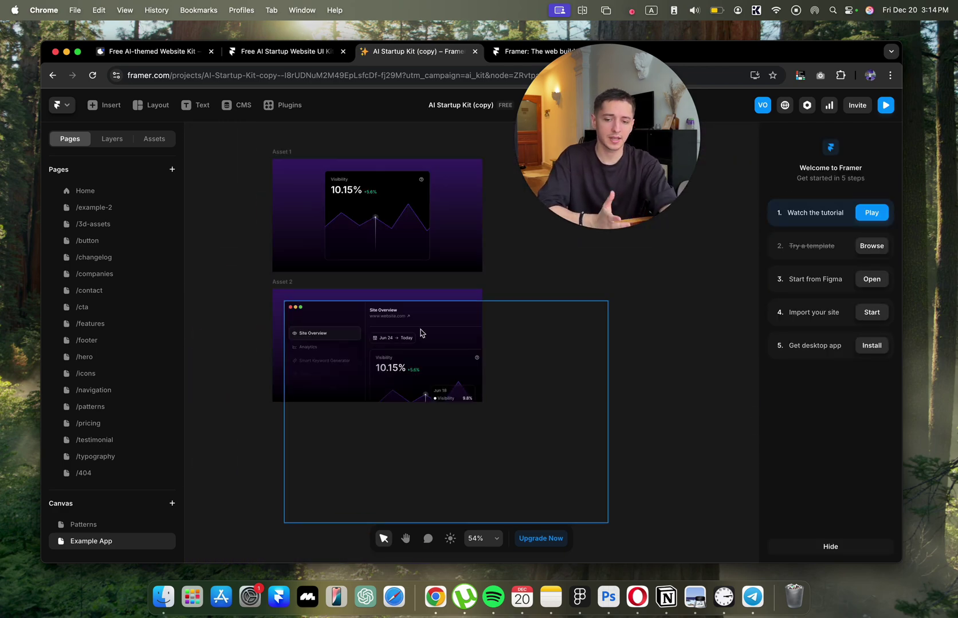
left_click(403, 359)
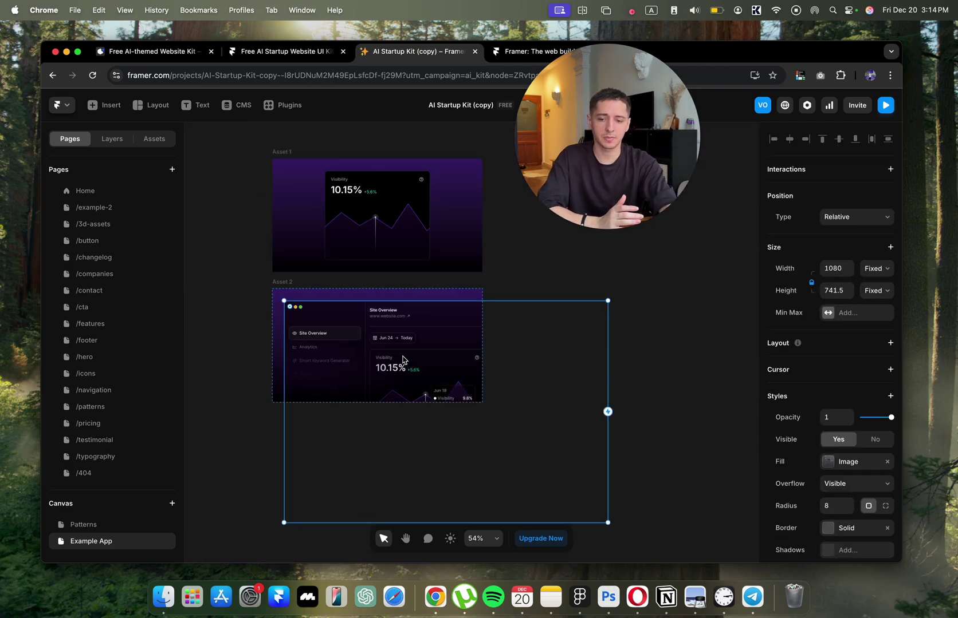
left_click(689, 267)
scroll(665, 305, "up", 15)
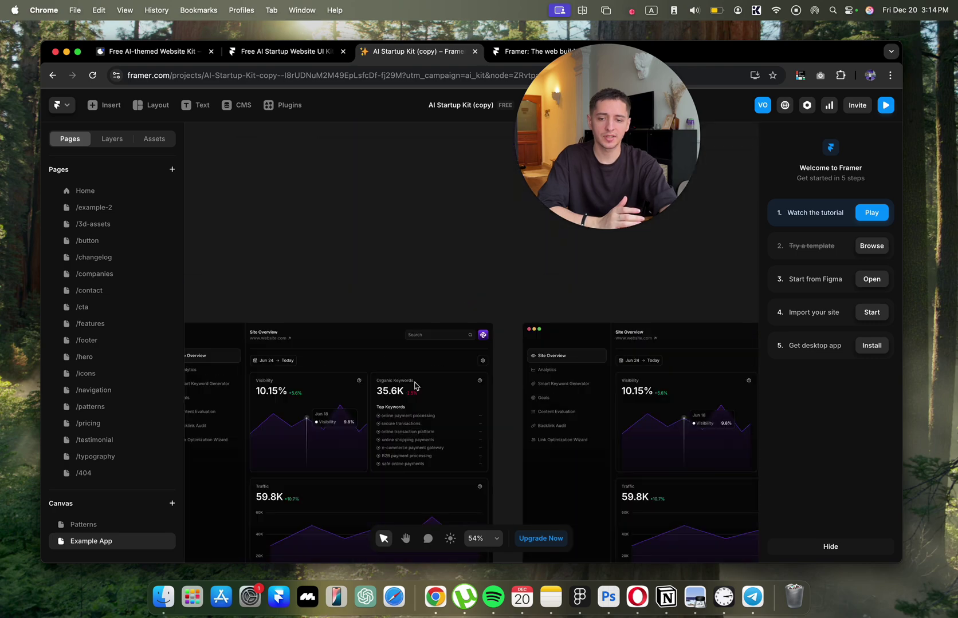
left_click(401, 432)
scroll(391, 358, "down", 1)
scroll(391, 358, "down", 1)
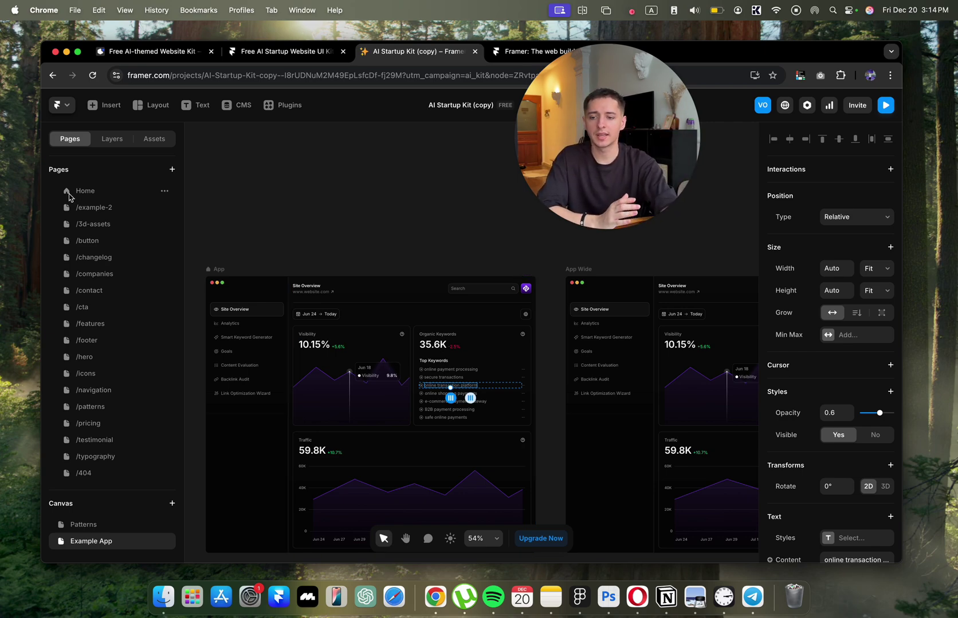
scroll(183, 229, "up", 1)
- Open the Home page at about 56% zoom on the 'Boost your rankings with AI.' hero
left_click(100, 191)
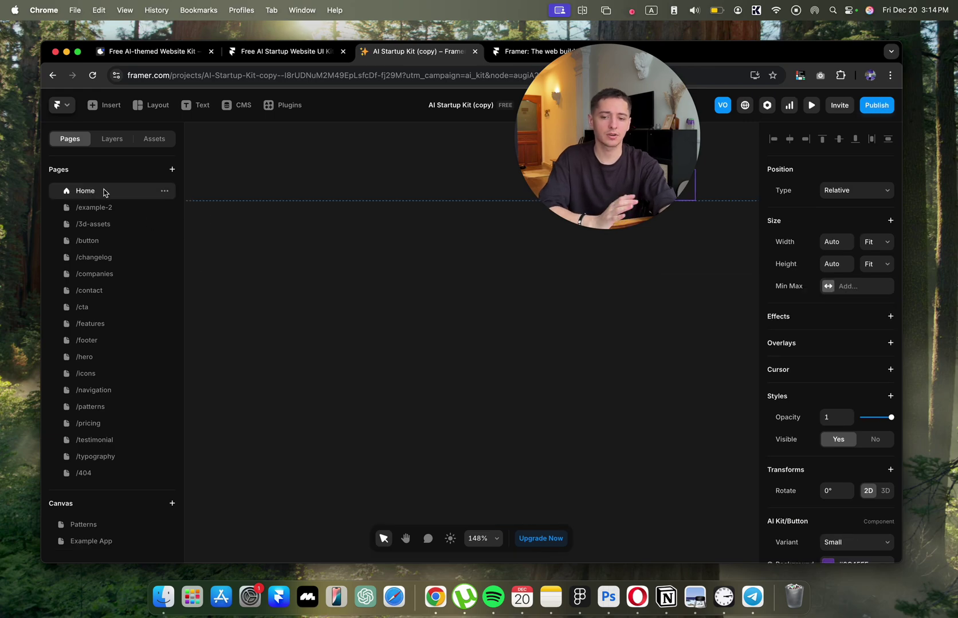
scroll(346, 287, "down", 3)
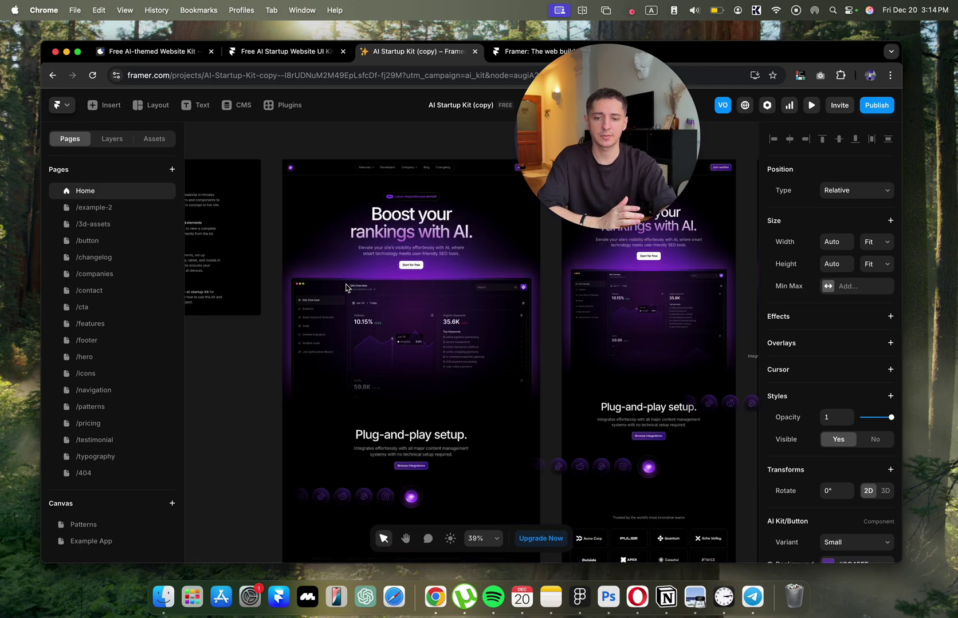
scroll(469, 318, "up", 5)
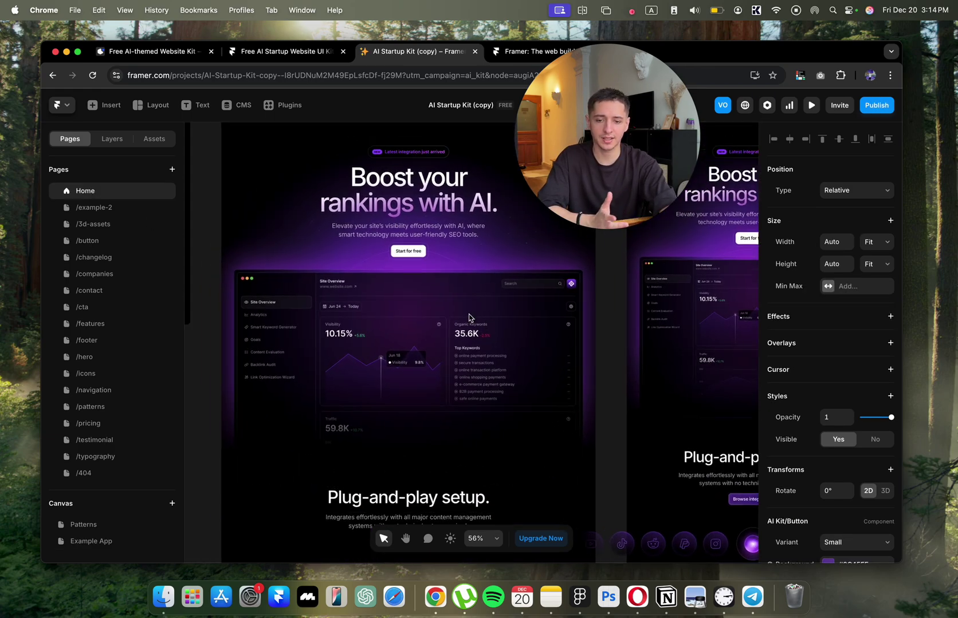
scroll(469, 318, "up", 2)
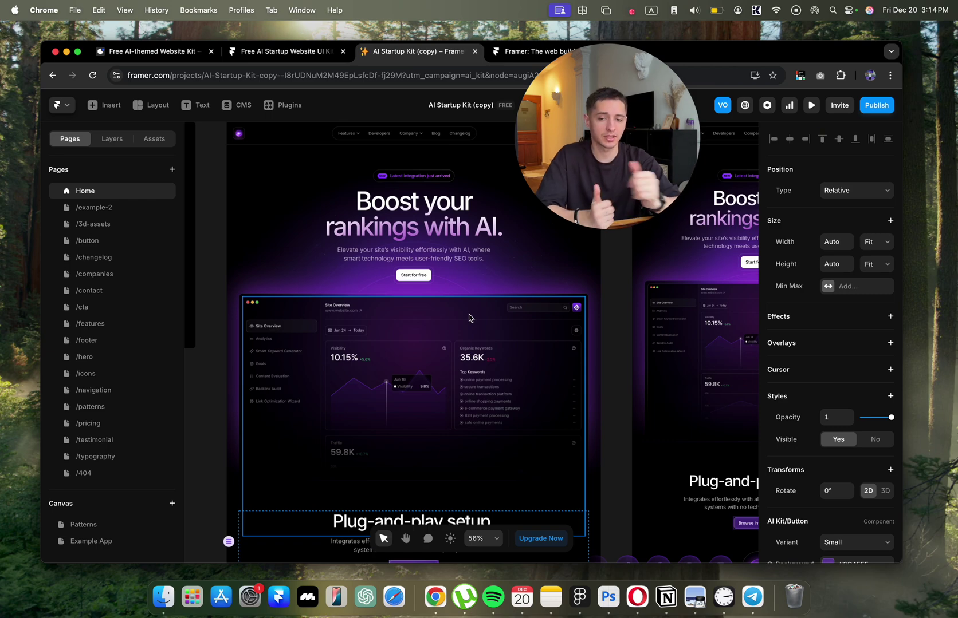
left_click(601, 288)
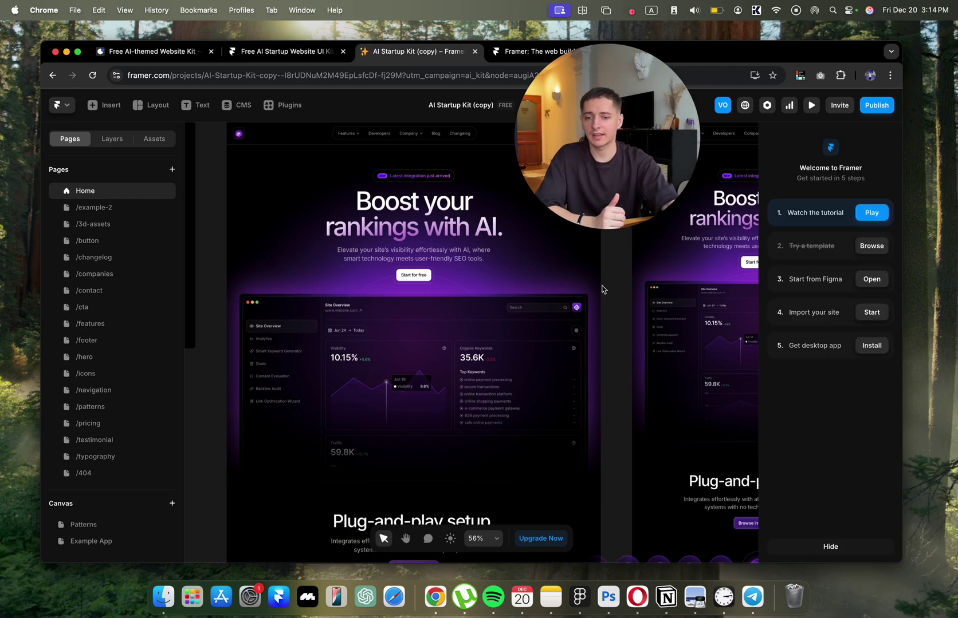
scroll(601, 289, "up", 2)
scroll(601, 289, "up", 1)
scroll(316, 159, "left", 2)
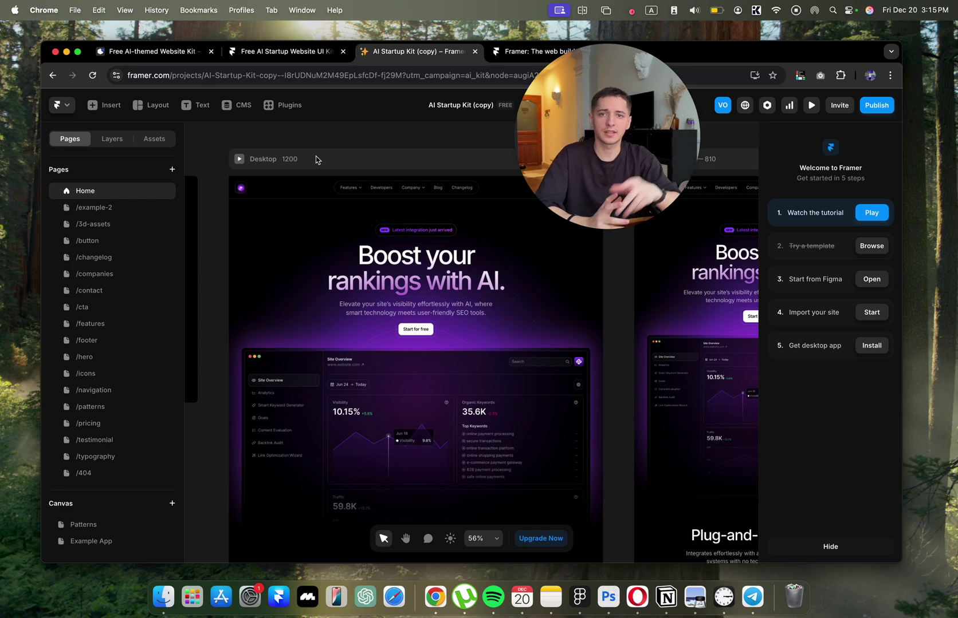